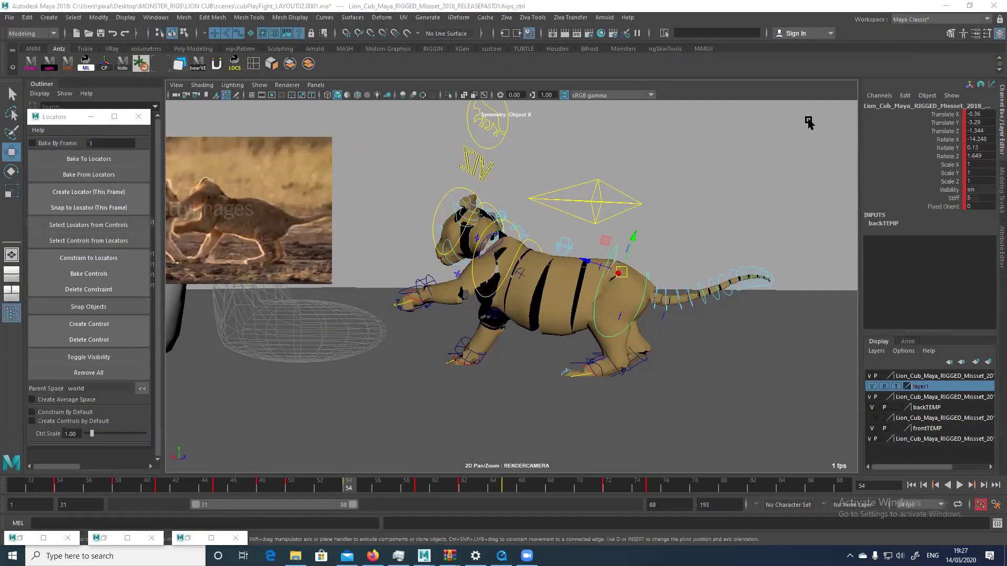
Select the cub's root control above the hips and move the Locators window off the Outliner.
click(624, 193)
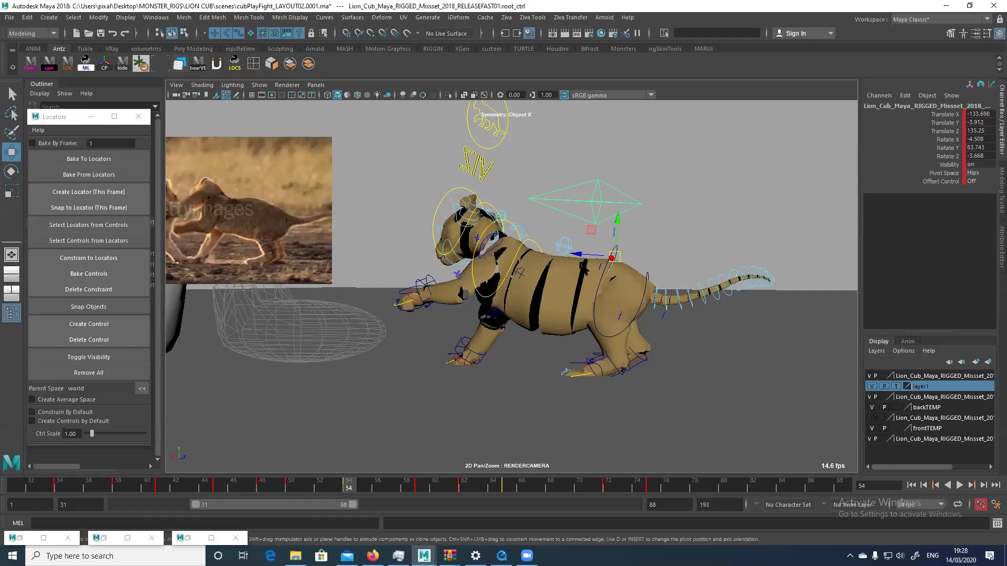
click(65, 120)
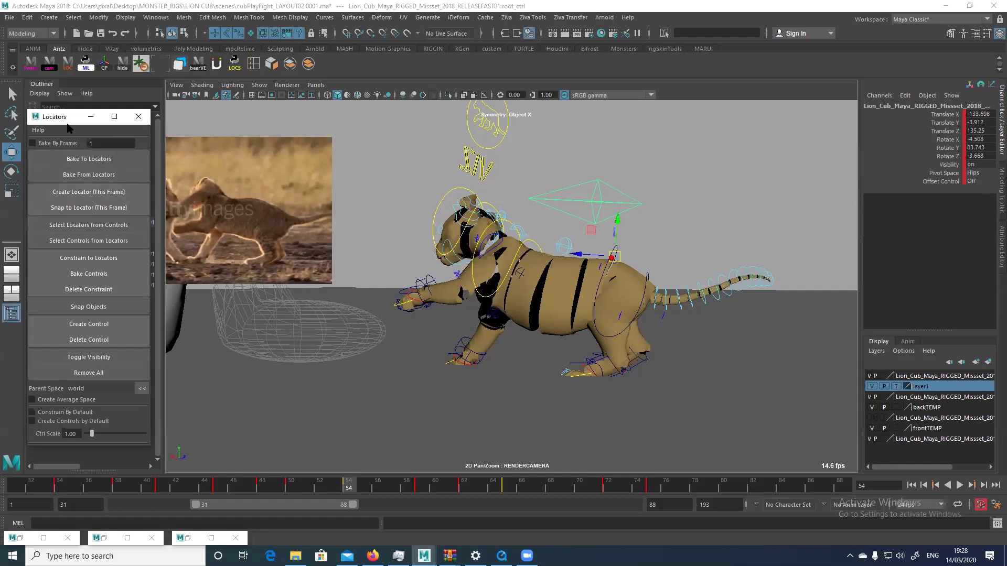
drag(67, 125, 200, 121)
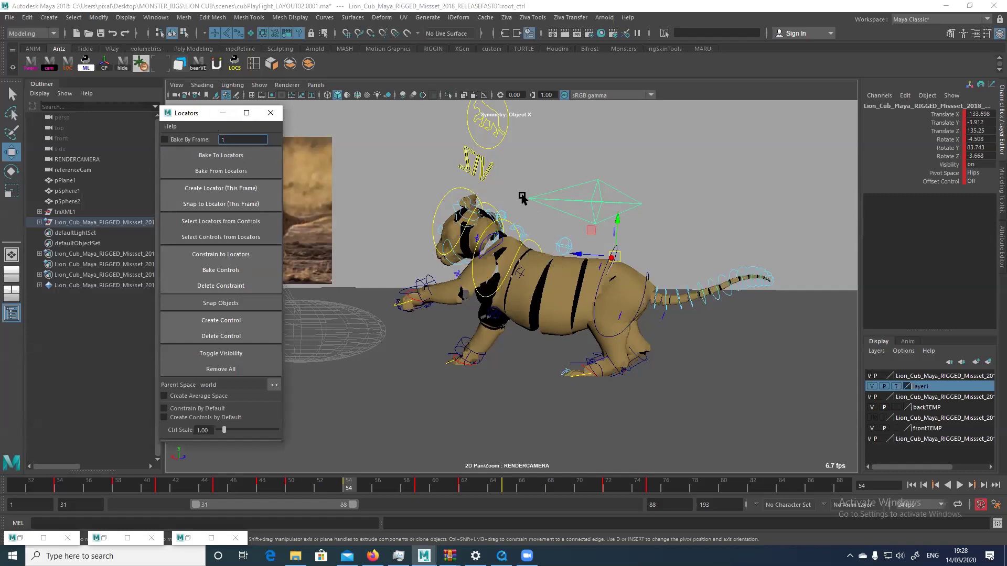
drag(615, 256, 612, 255)
key(ctrl+z)
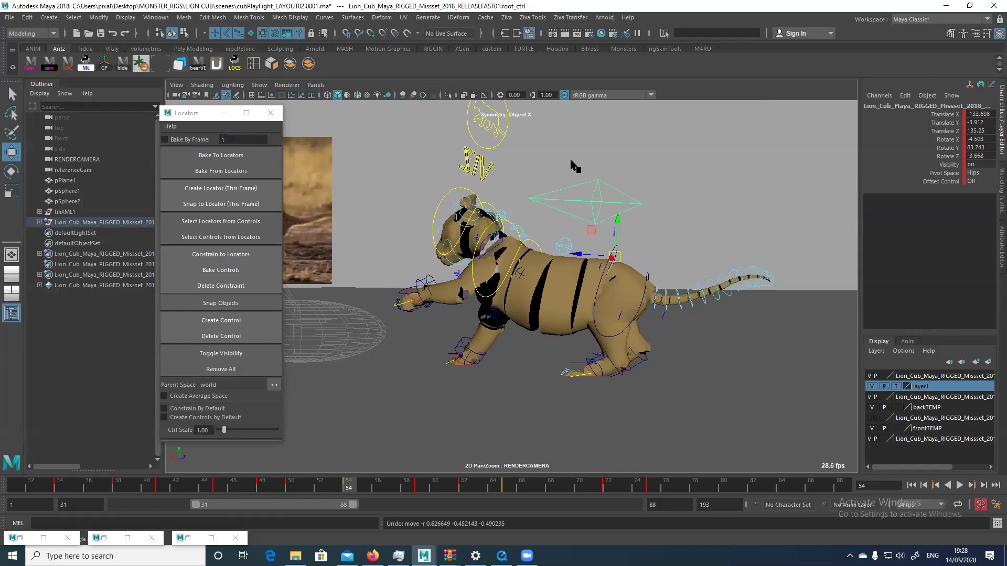
Open the animBot toolbar and create a temp pivot for the root control at frame 54.
click(216, 68)
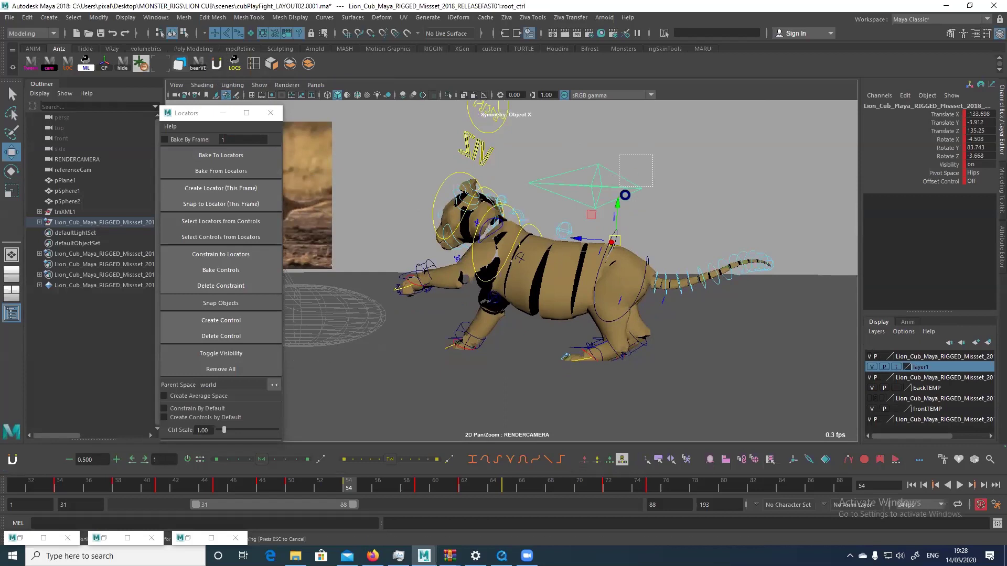
click(944, 425)
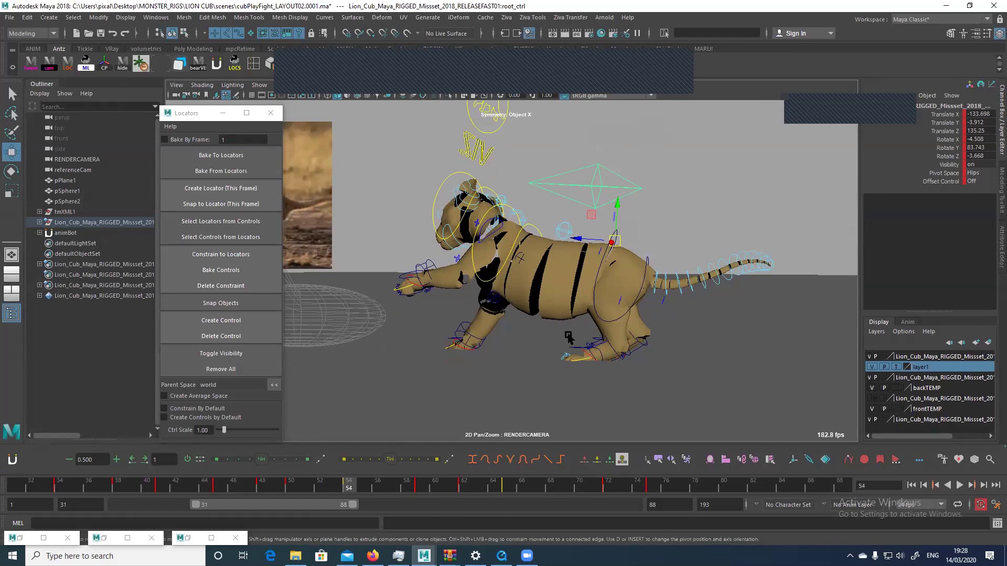
click(793, 460)
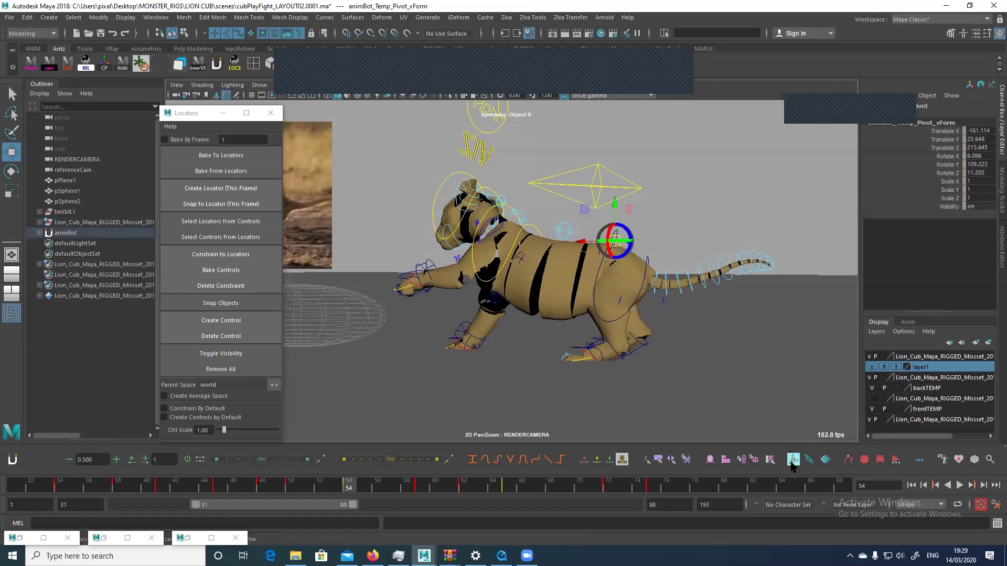
Place the temp pivot at the hind foot, rotate the cub's body up around it, and turn the temp pivot off.
drag(615, 204, 630, 364)
key(e)
click(793, 460)
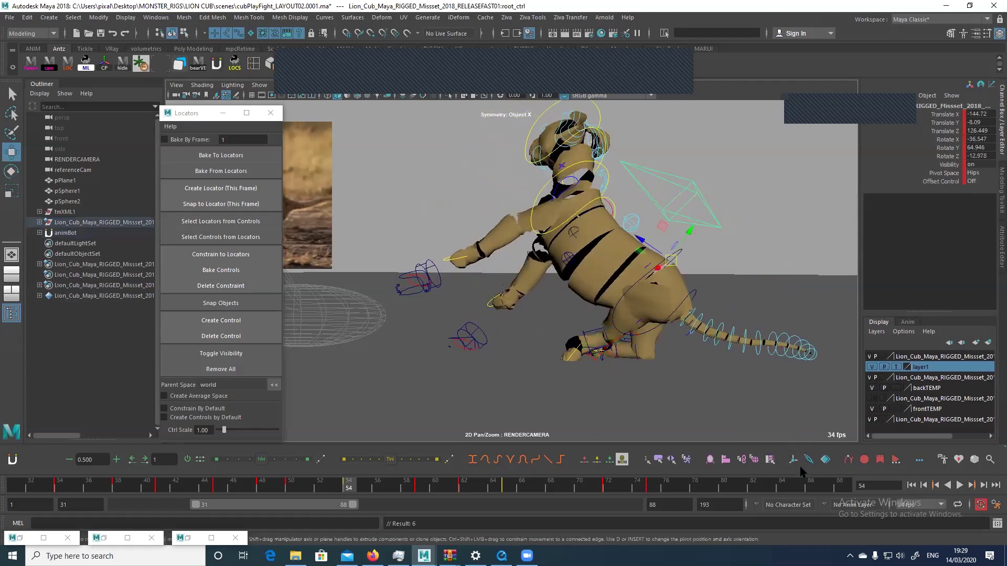
Go to frame 59 and try rotating the cub's body around the temp pivot at the hind foot.
click(347, 489)
click(420, 489)
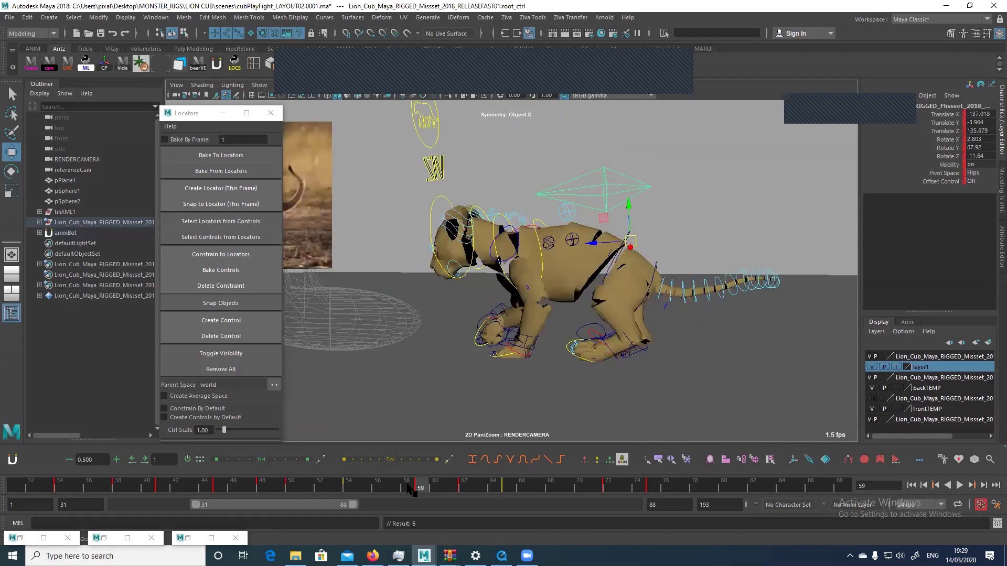
click(793, 461)
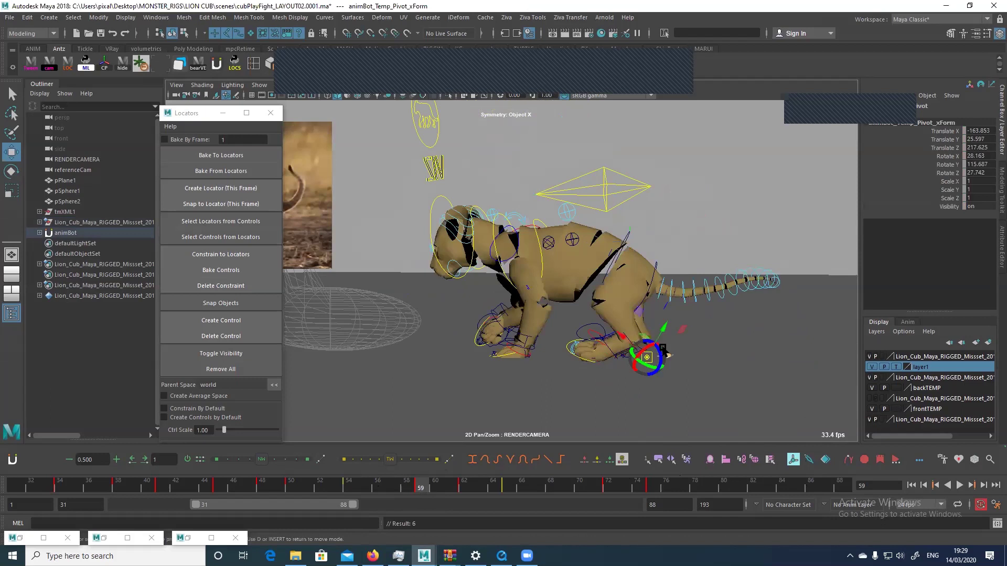
key(e)
mouse_move(661, 359)
mouse_down()
mouse_move(635, 370)
mouse_move(646, 363)
mouse_up()
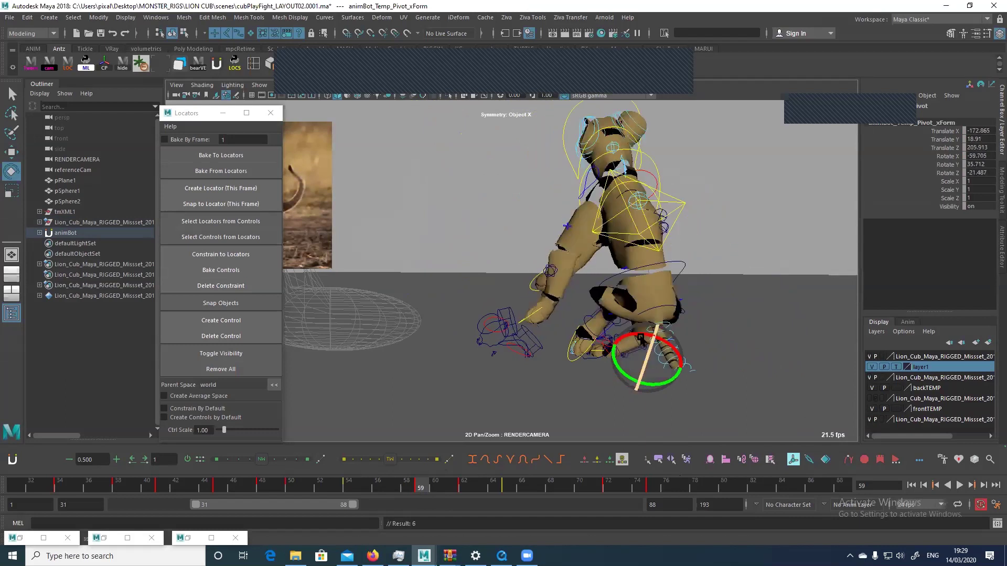
Undo the trial rotation at frame 59 and the temp pivot activation.
key(ctrl+z)
key(ctrl+z)
key(ctrl+z)
key(ctrl+z)
key(ctrl+z)
key(ctrl+z)
key(ctrl+z)
key(ctrl+z)
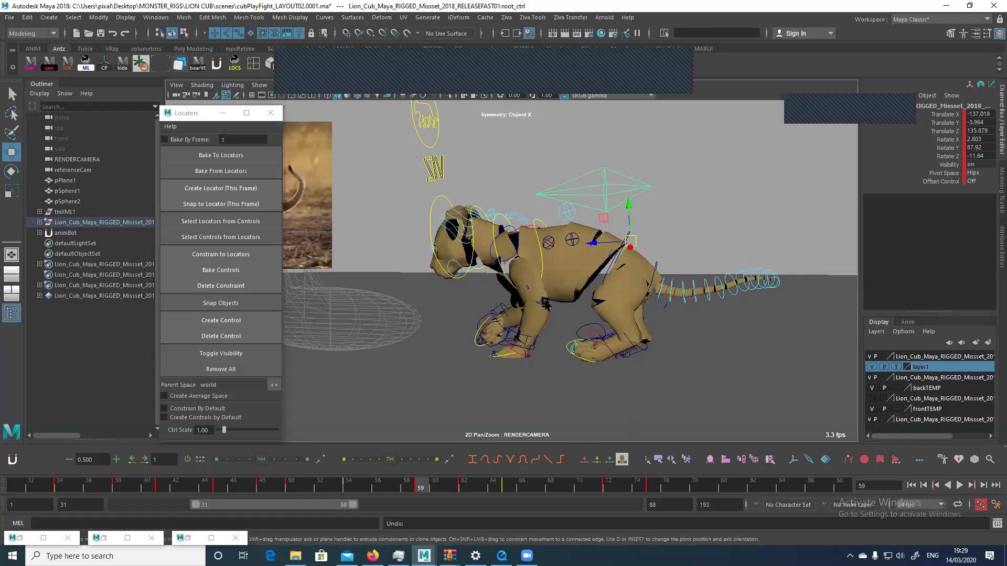
Select the front paw controls, narrow the selection to the right hand control, and activate Move.
drag(458, 383, 533, 294)
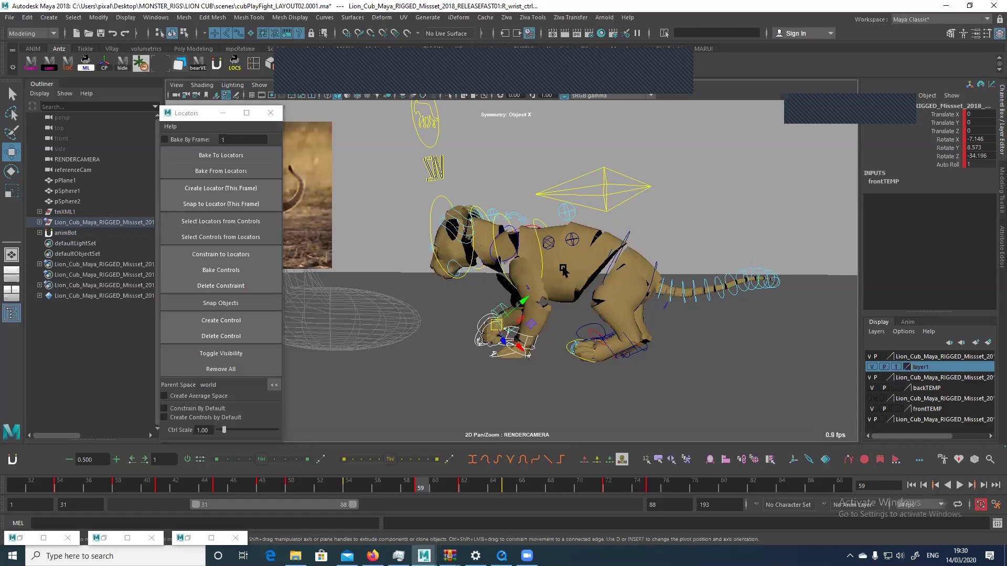
key(q)
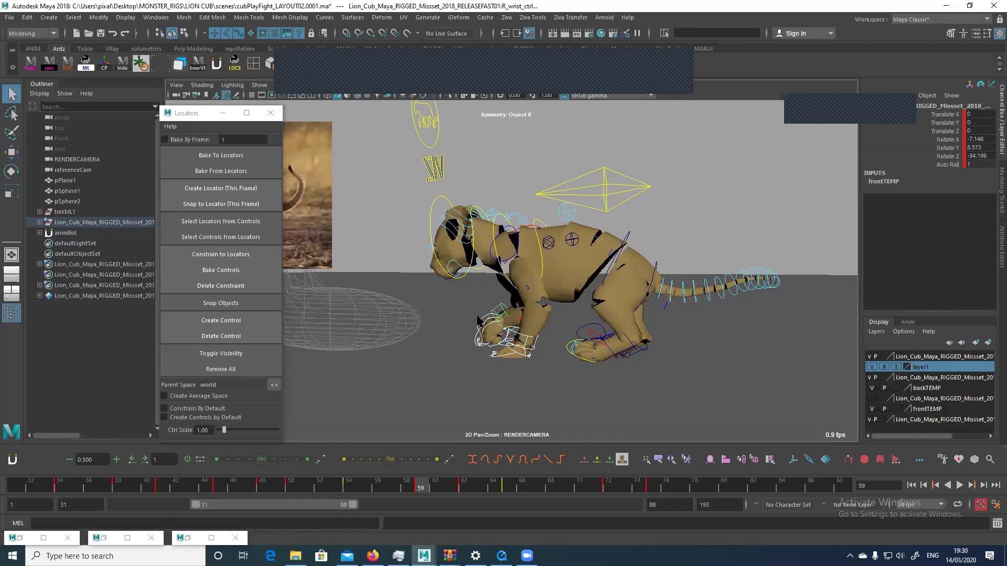
click(480, 316)
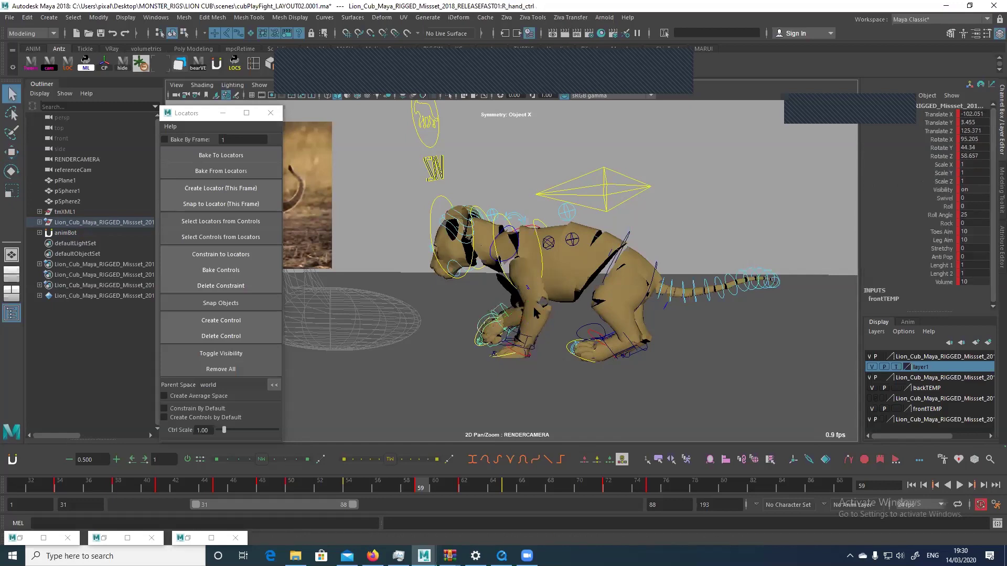
key(w)
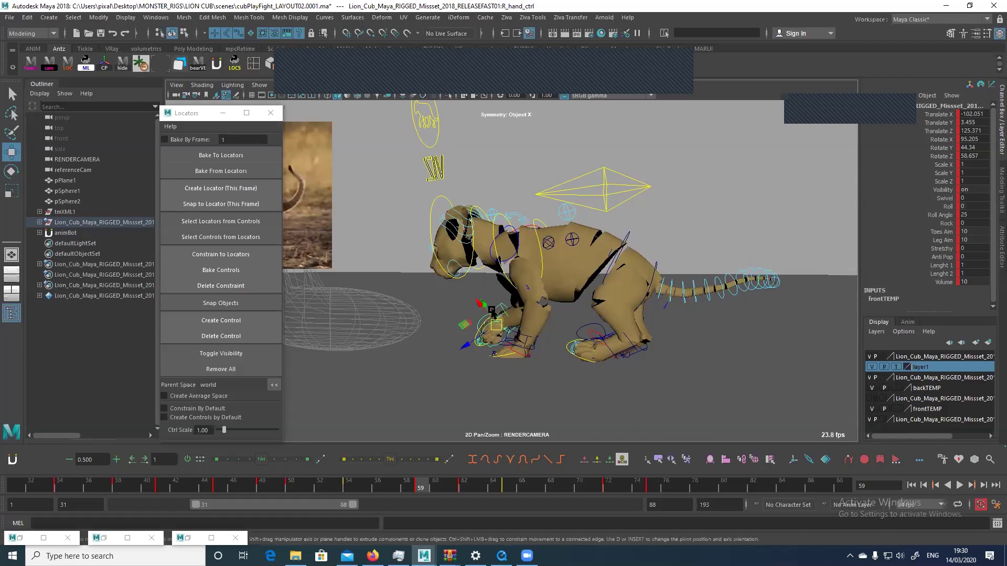
Try moving the mid-spine control and undo the move.
click(561, 213)
drag(557, 218, 574, 197)
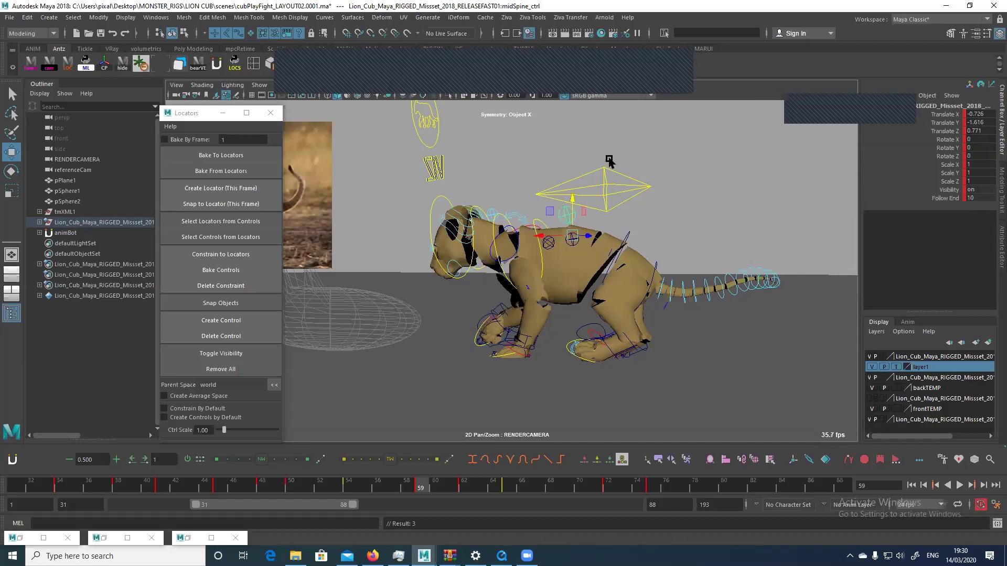
key(ctrl+z)
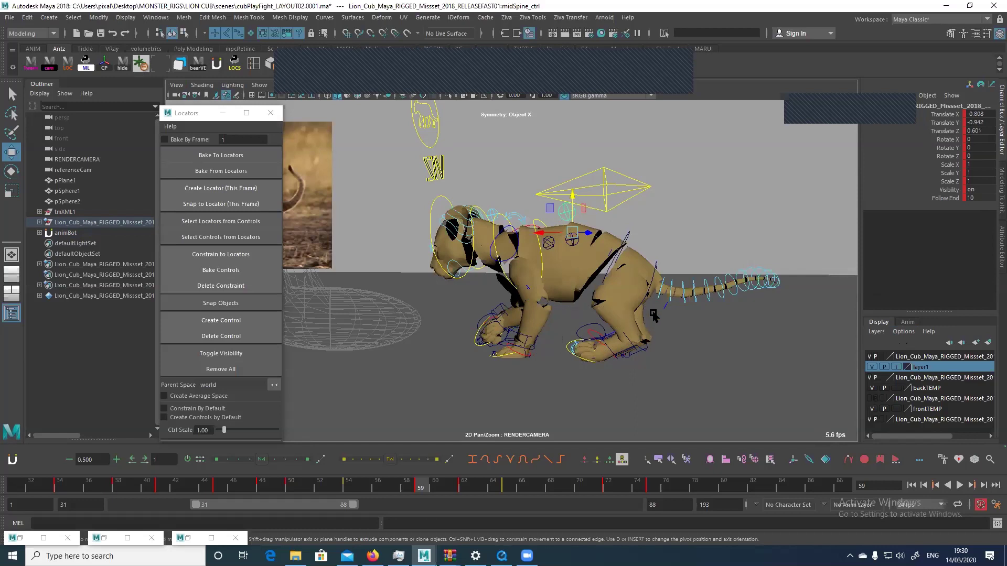
Select the controls of the cub's hind feet.
click(598, 333)
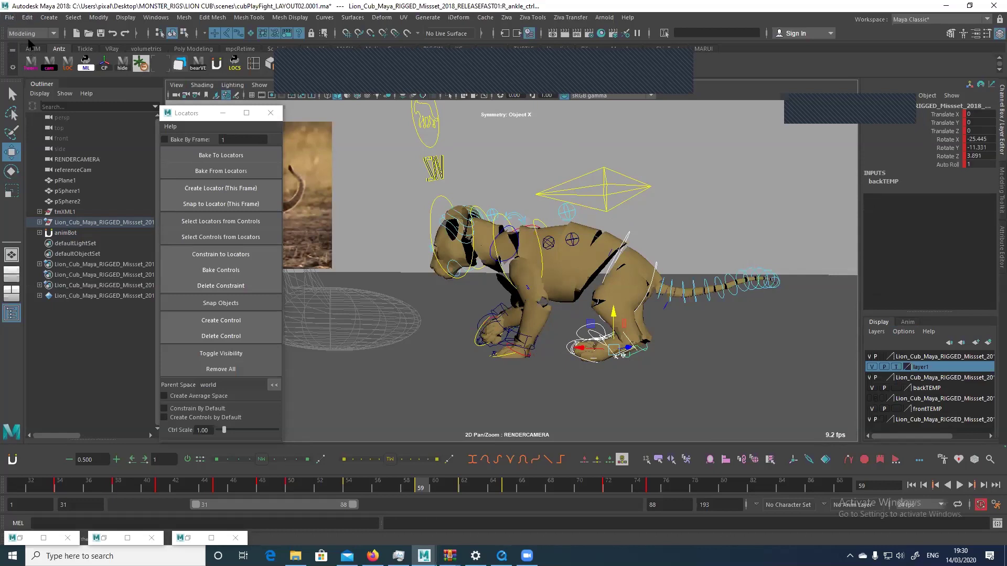
click(9, 17)
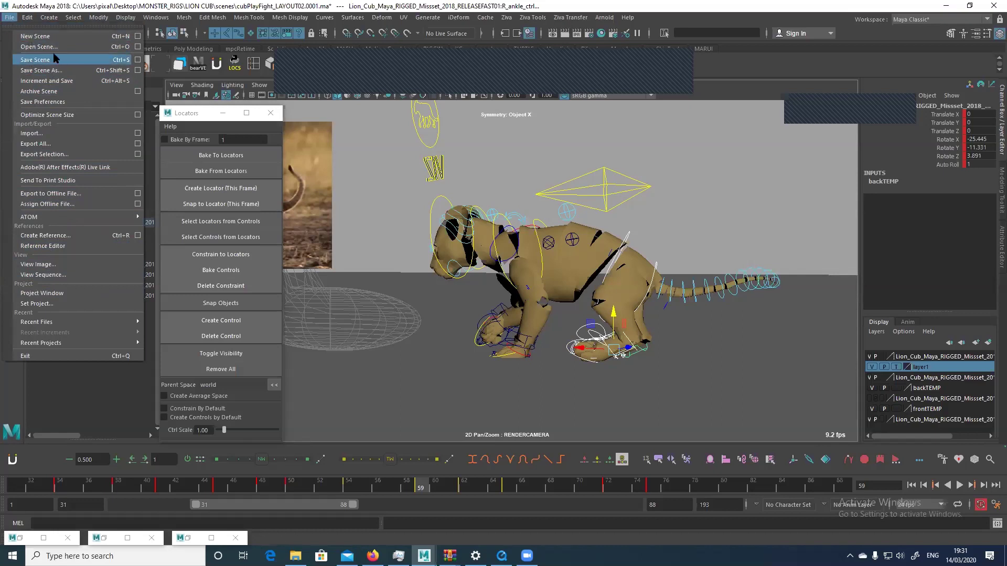
mouse_move(27, 21)
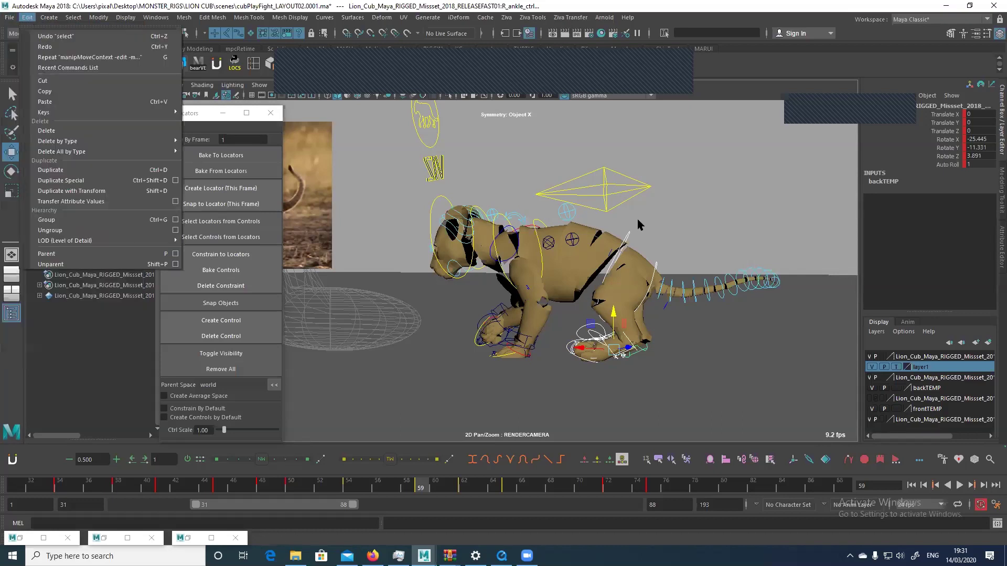
Select the root control again and expand the playback range to the full frames 1 to 193.
click(629, 158)
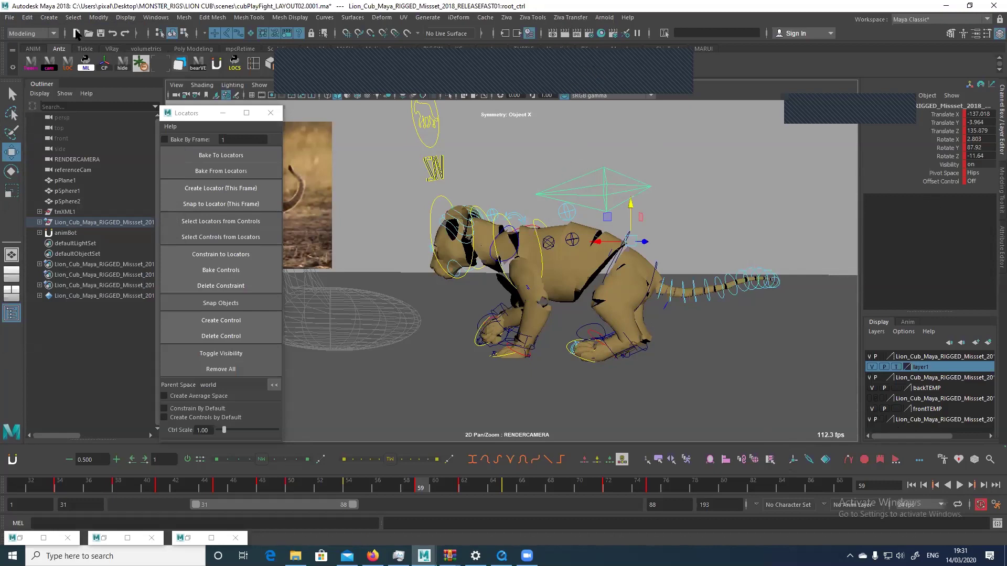
click(48, 18)
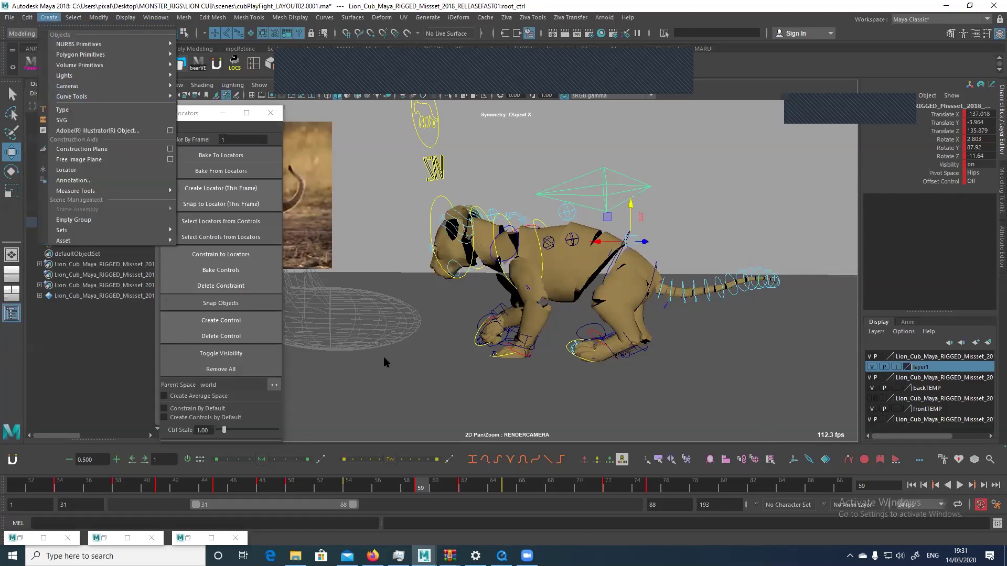
double_click(288, 506)
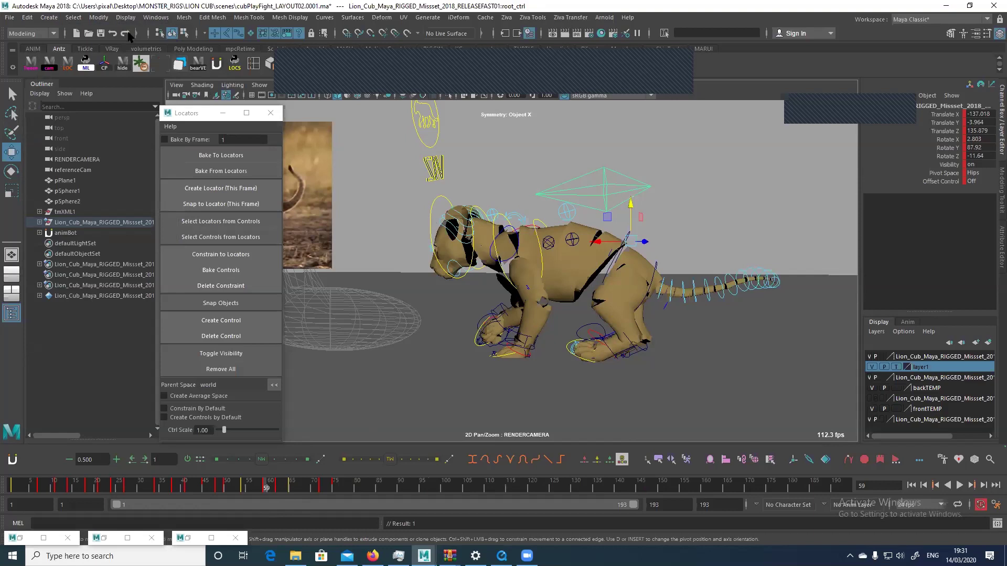
click(52, 19)
click(48, 15)
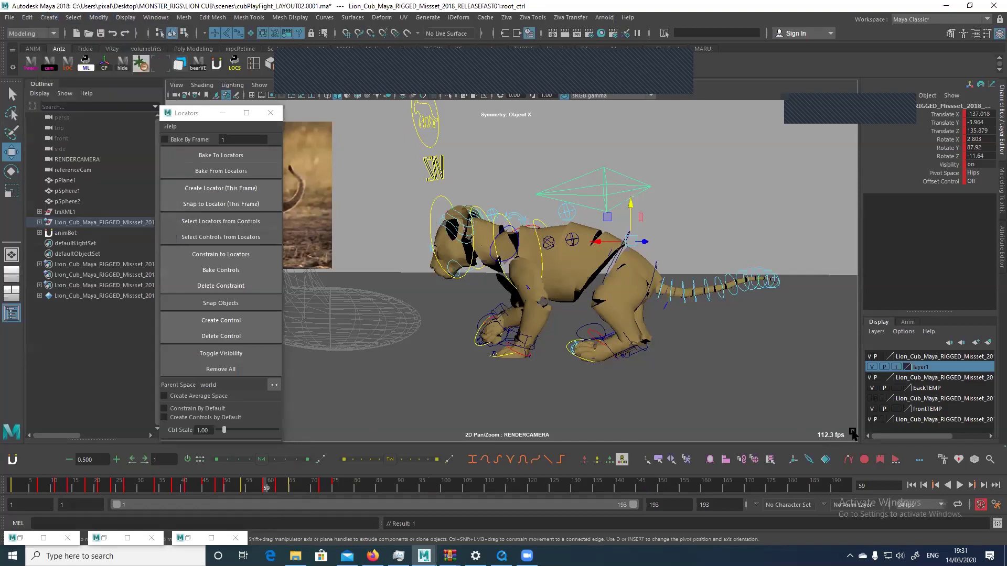
Activate the temp pivot on the root control and return it to its default place with Reset Temp Pivot.
click(793, 460)
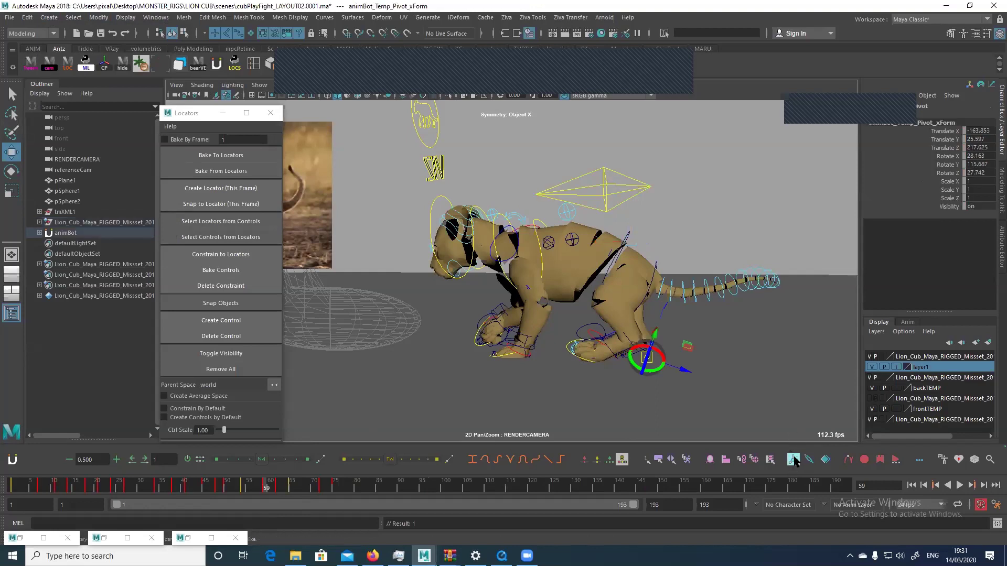
right_click(791, 452)
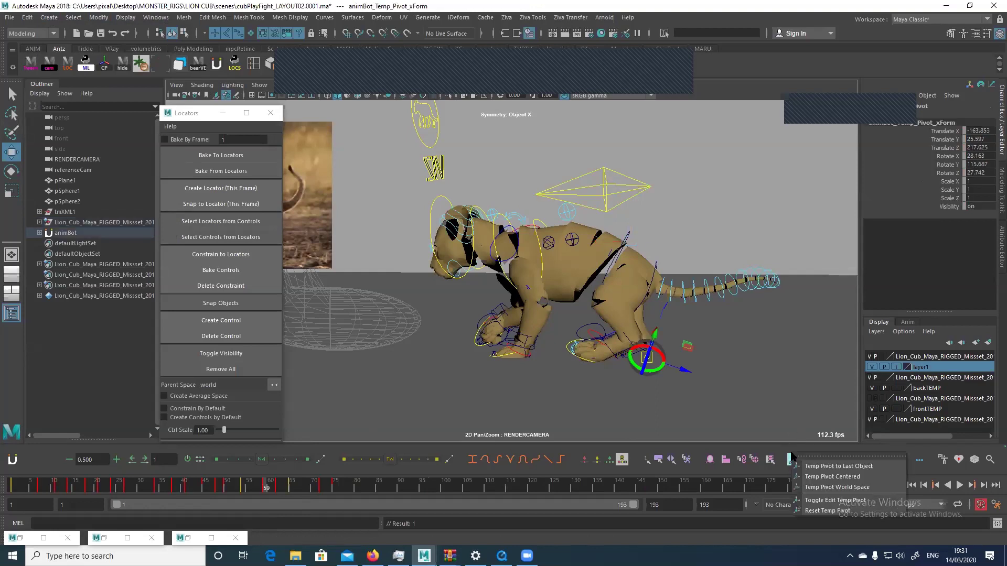
click(790, 446)
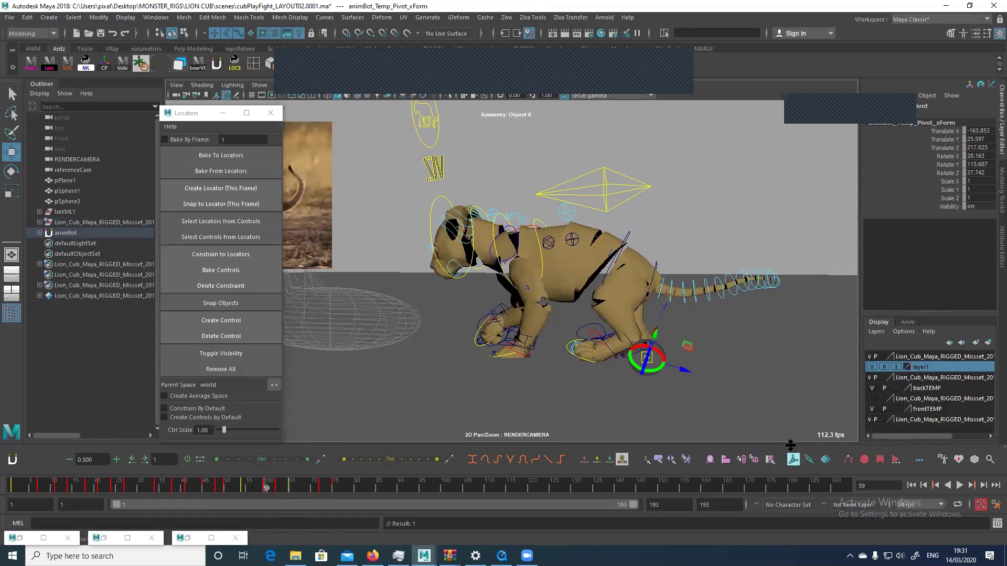
right_click(793, 451)
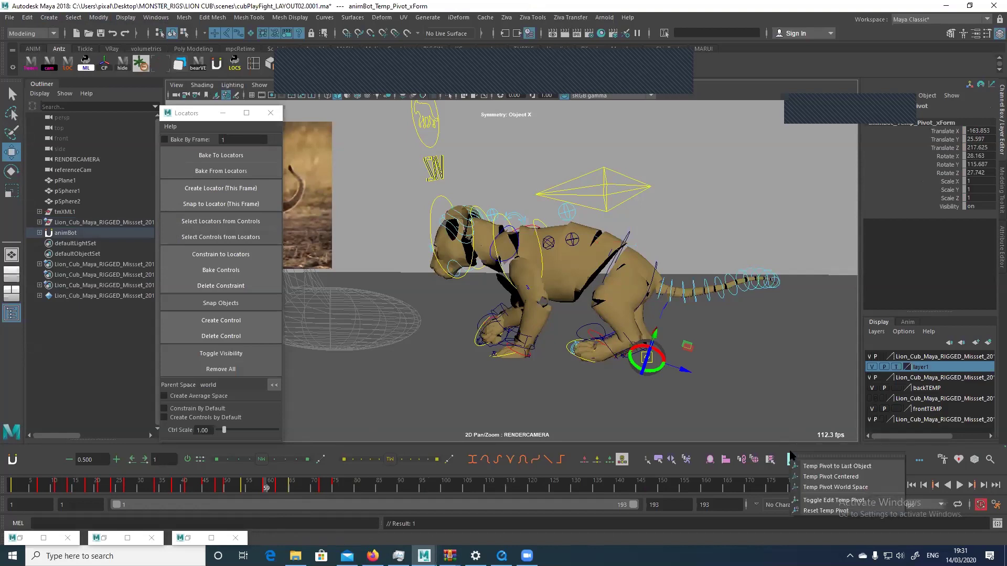
click(831, 477)
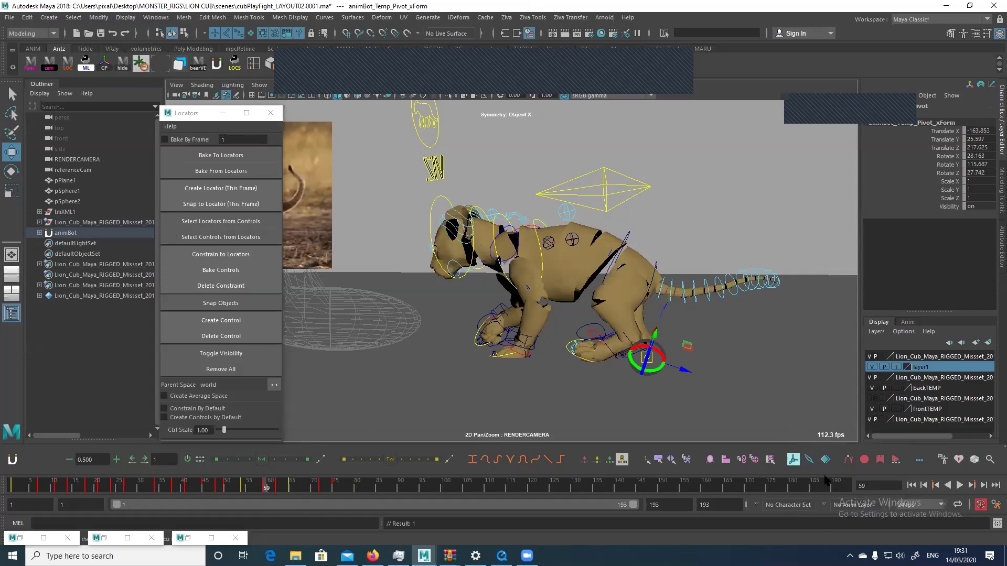
right_click(793, 459)
click(828, 514)
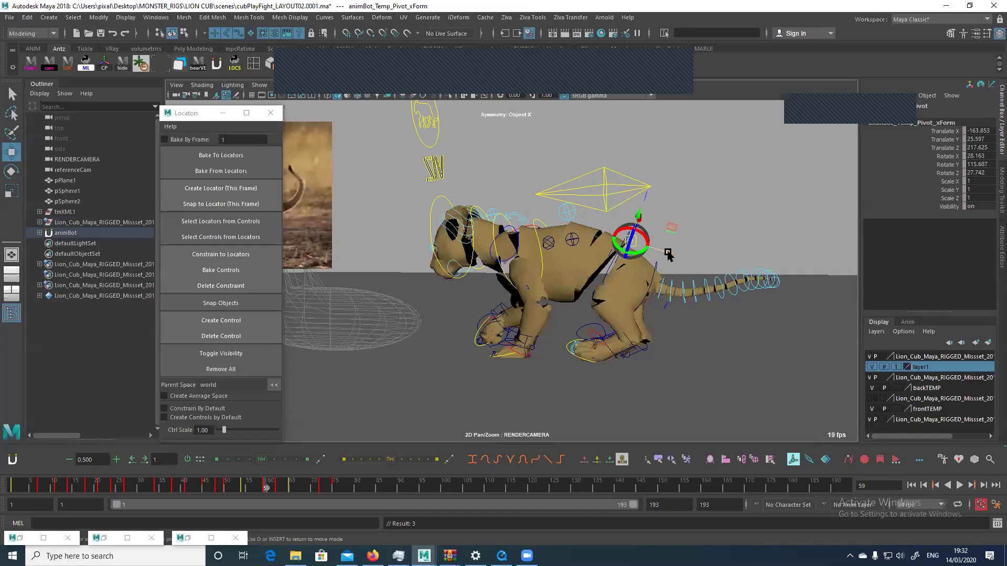
Switch to the perspective view, move the temp pivot forward to the cub's muzzle, and activate Rotate with pivot editing off.
drag(662, 254, 568, 257)
key(space)
mouse_move(654, 251)
alt+mouse_down()
mouse_move(655, 274)
mouse_move(666, 225)
mouse_move(653, 251)
alt+mouse_up()
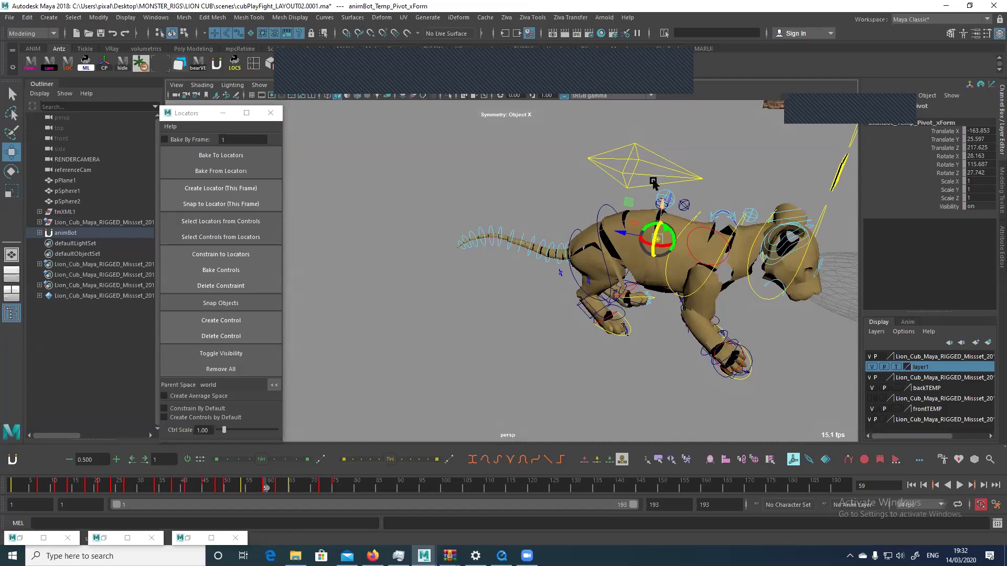
drag(619, 232, 770, 272)
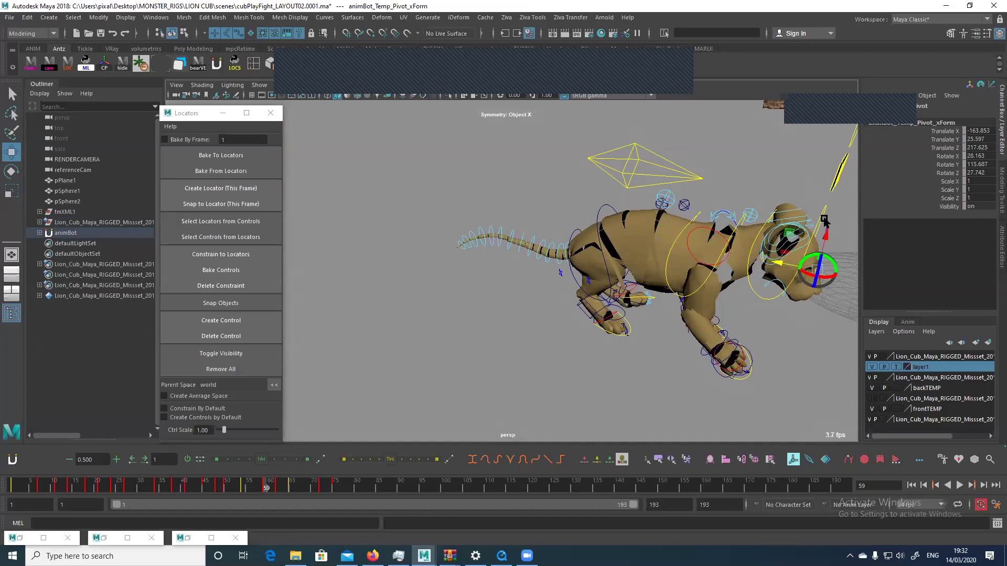
alt+middle_drag(768, 241, 656, 238)
alt+drag(656, 238, 713, 262)
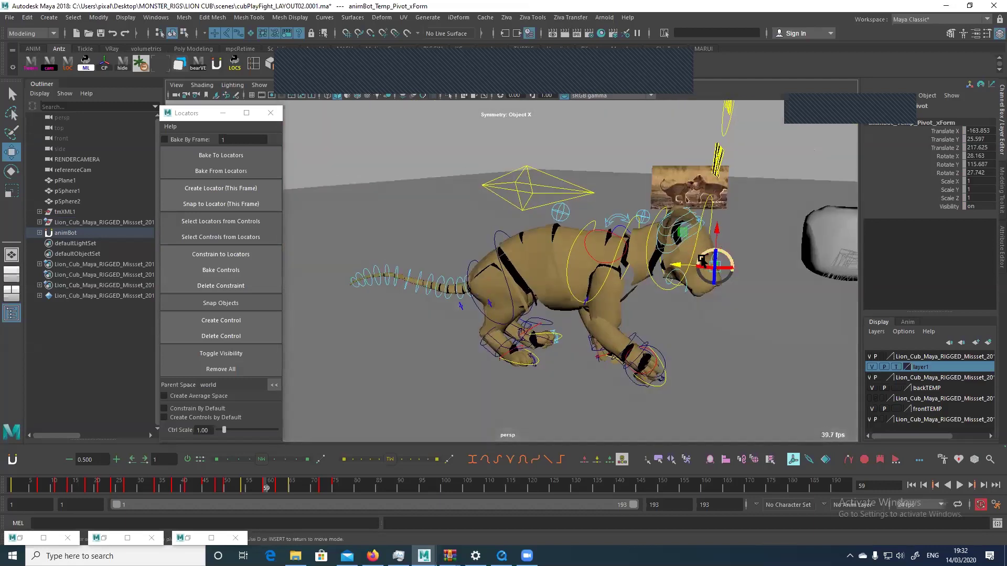
key(e)
key(Insert)
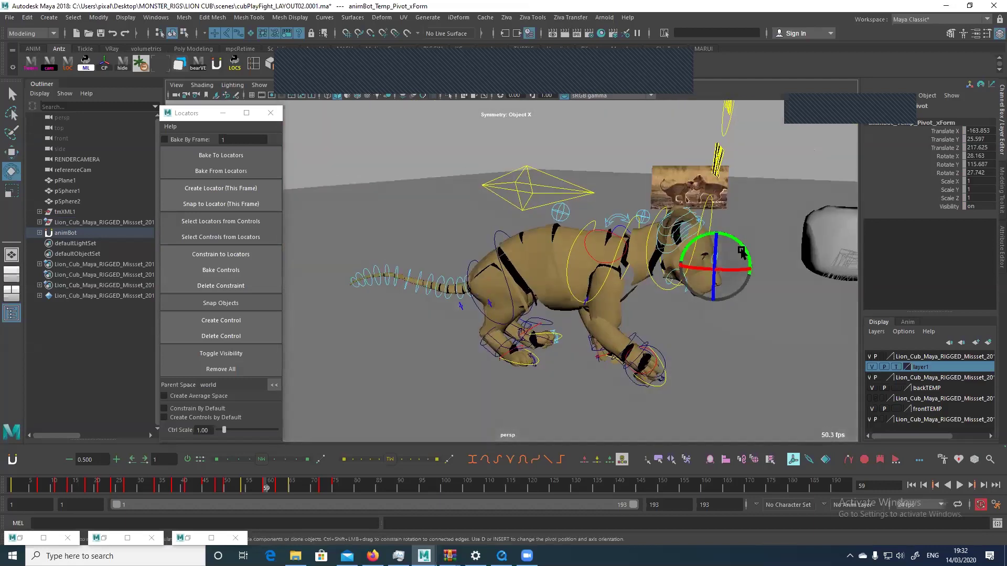
Try rotating the cub's body around the muzzle pivot, undo that rotation, and deactivate the temp pivot on the root control.
drag(726, 236, 751, 270)
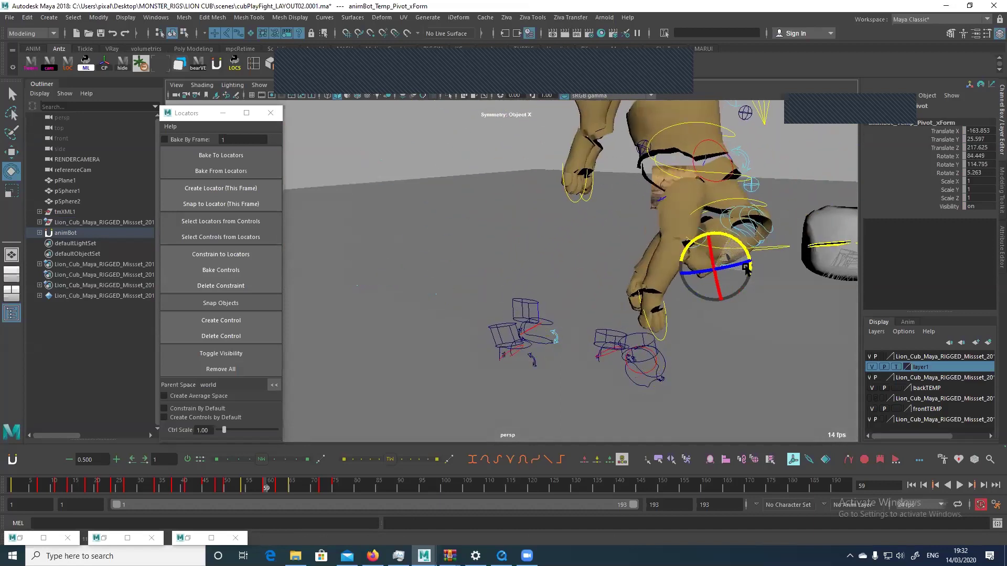
key(ctrl+z)
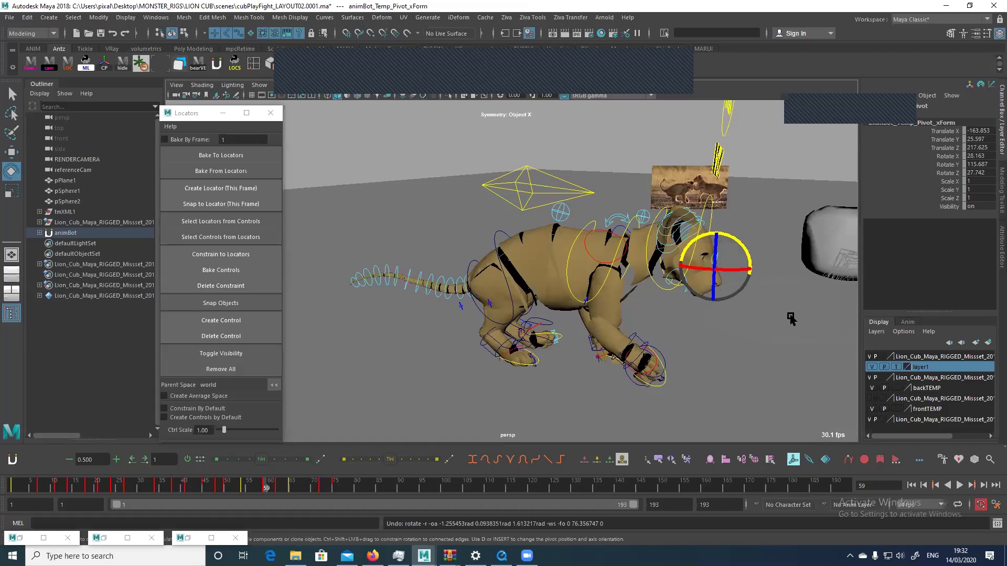
key(w)
click(792, 460)
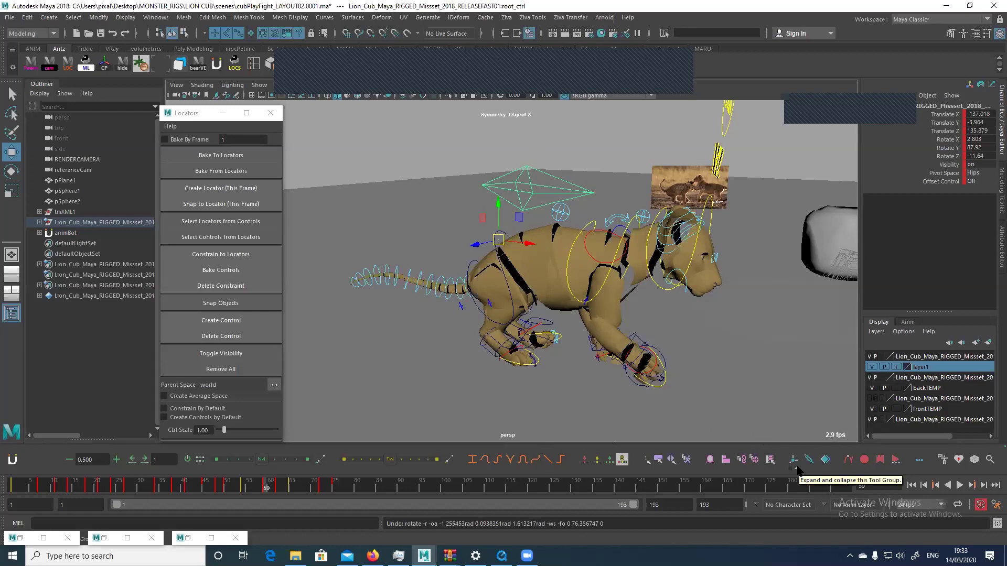
Create a new locator in the scene.
alt+drag(461, 252, 516, 263)
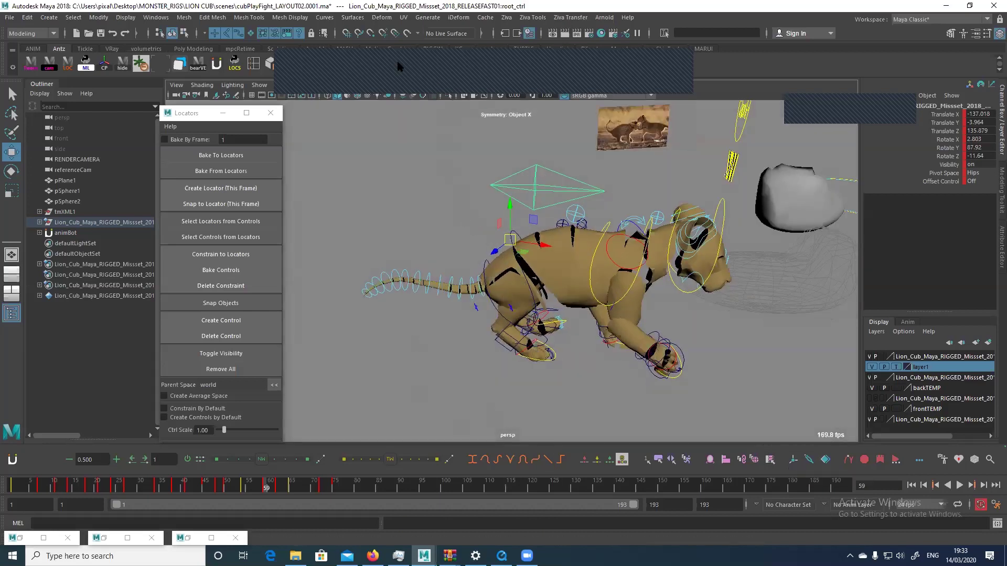
click(49, 17)
mouse_move(73, 52)
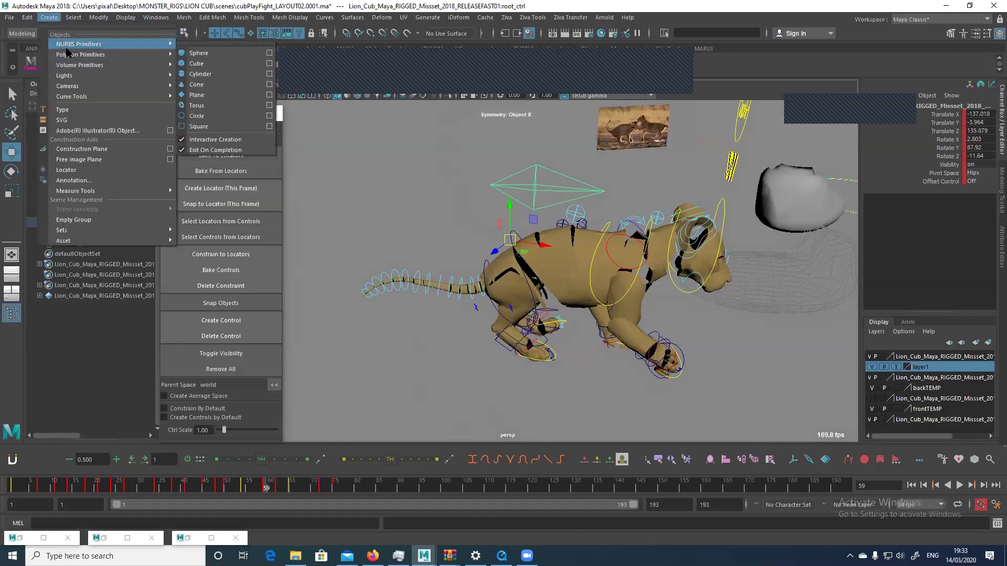
click(93, 170)
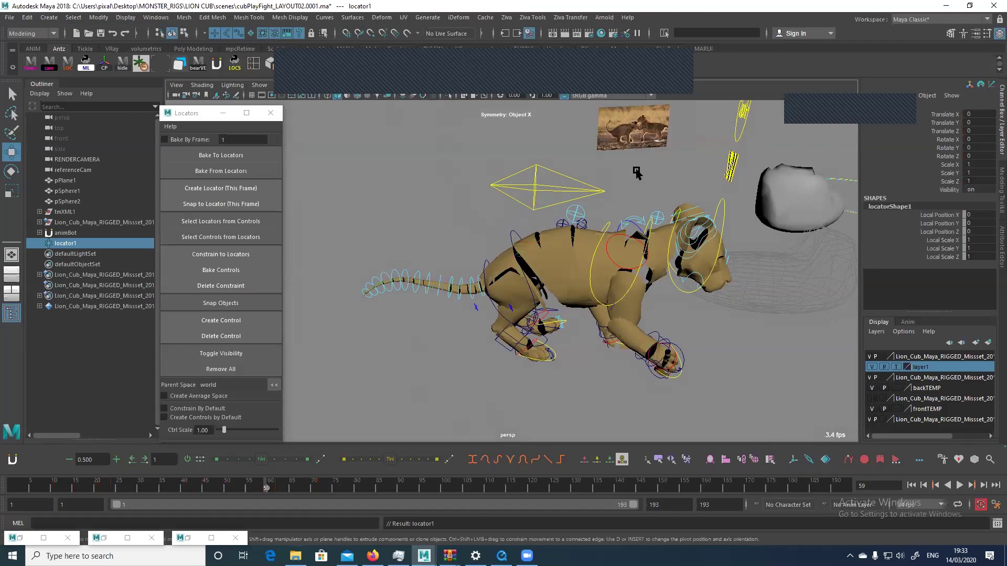
Hide the cub's geometry to leave the control curves displayed, and enable the display of locators in the perspective view.
key(alt+1)
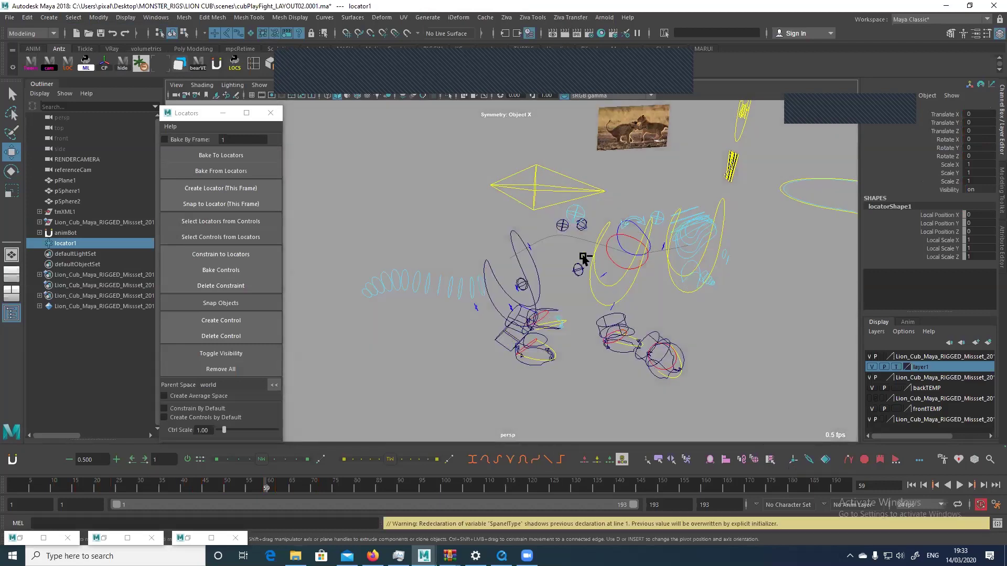
click(259, 86)
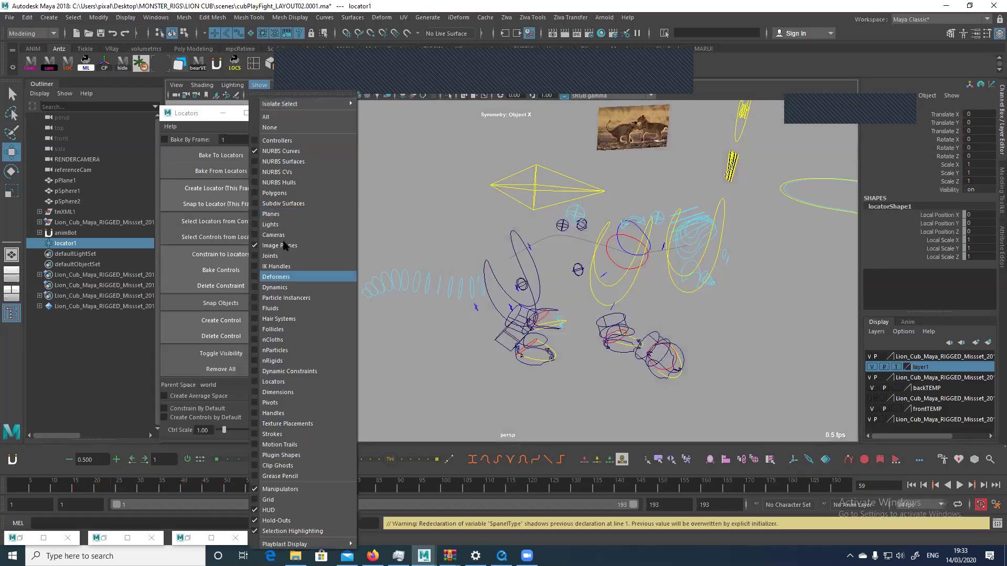
click(287, 381)
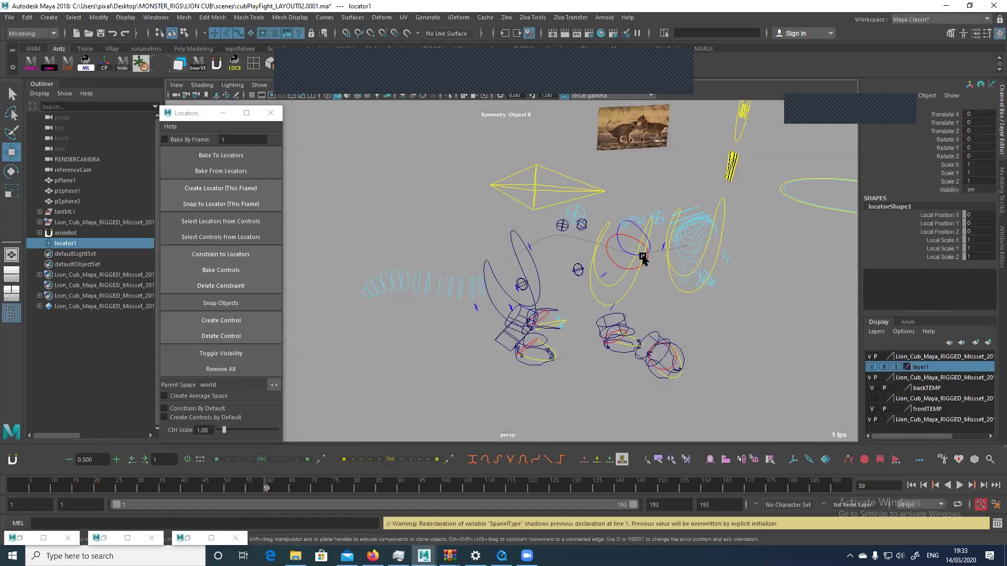
Select the root control together with locator1 and switch to the Animation menu set.
click(543, 194)
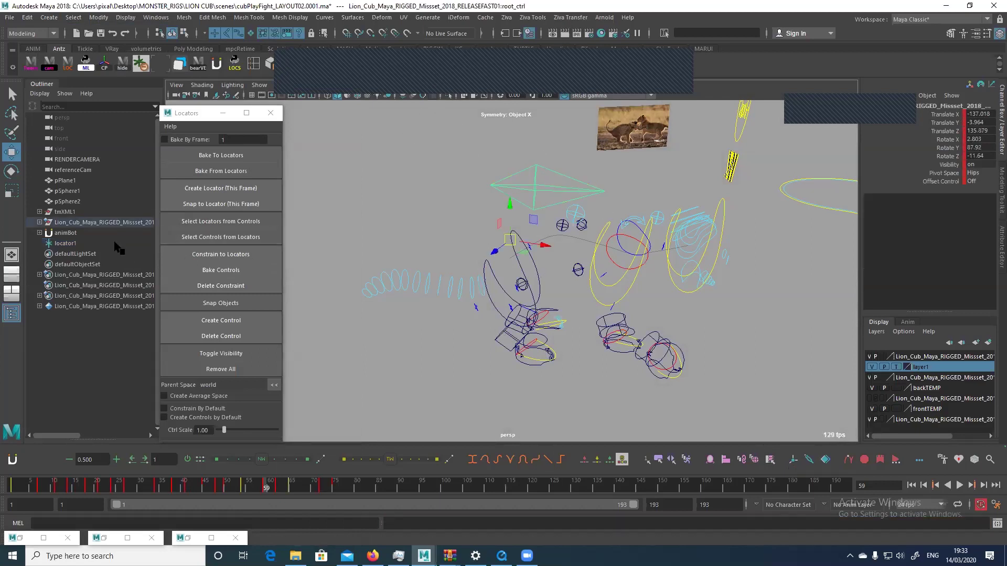
click(73, 244)
click(31, 33)
click(31, 64)
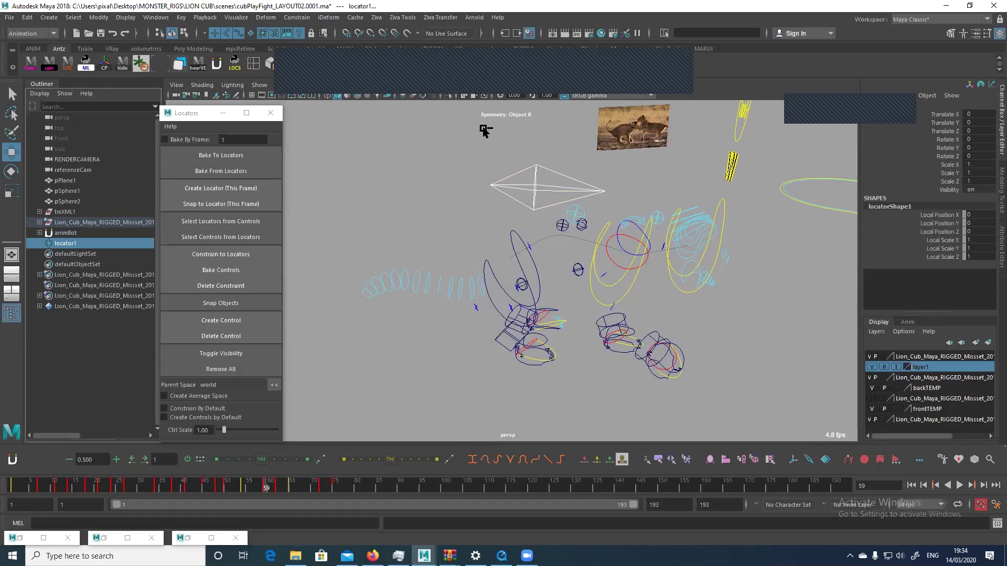
Select only the root control and create a locator from it with the shelf's locator script.
click(498, 181)
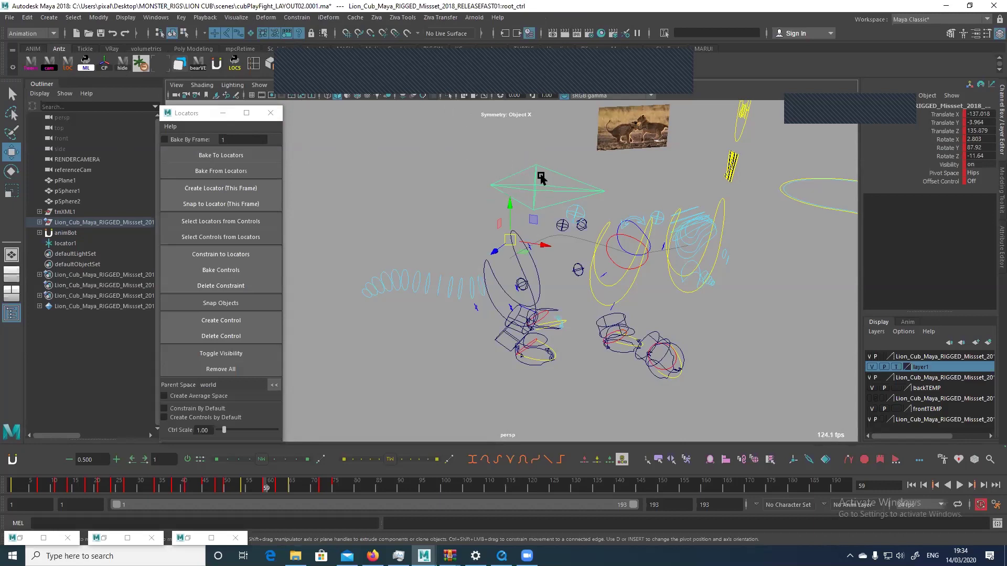
click(67, 61)
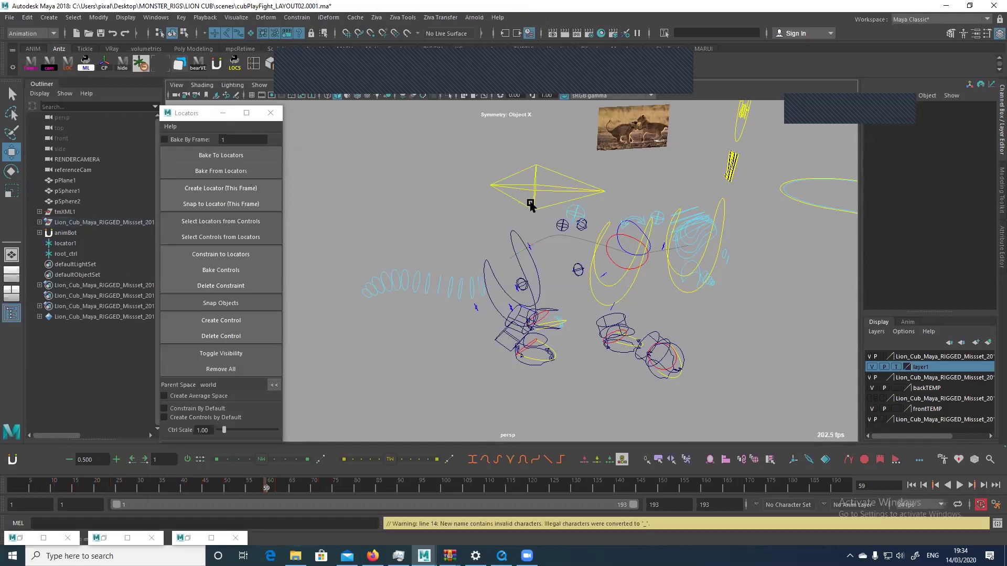
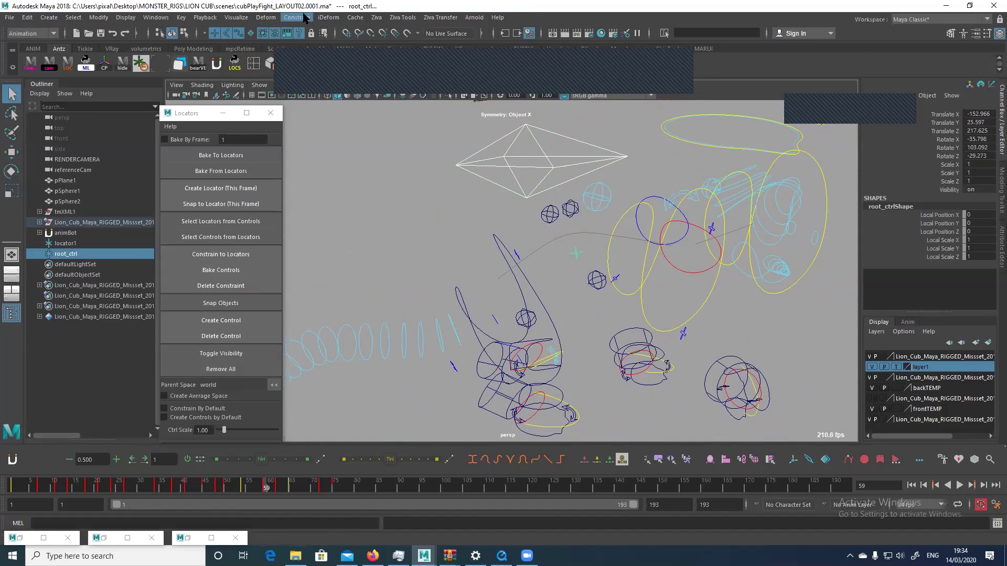
Open the Parent constraint options and move the dialog clear of the cub's controls.
click(297, 18)
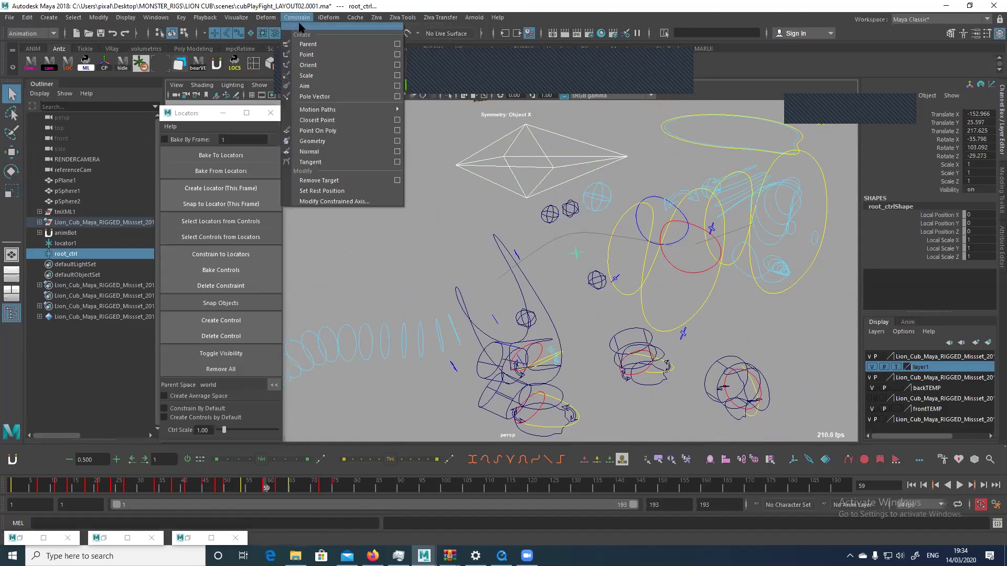
click(398, 44)
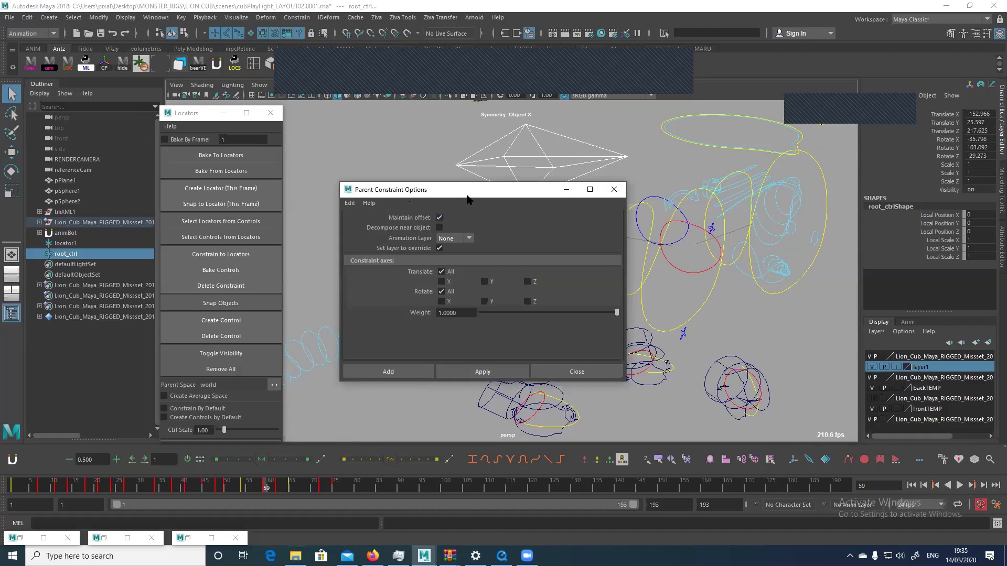
drag(467, 192, 273, 190)
Move the root_ctrl locator to the tip of the cub's muzzle, using point snapping with the shaded geometry displayed.
click(598, 250)
key(w)
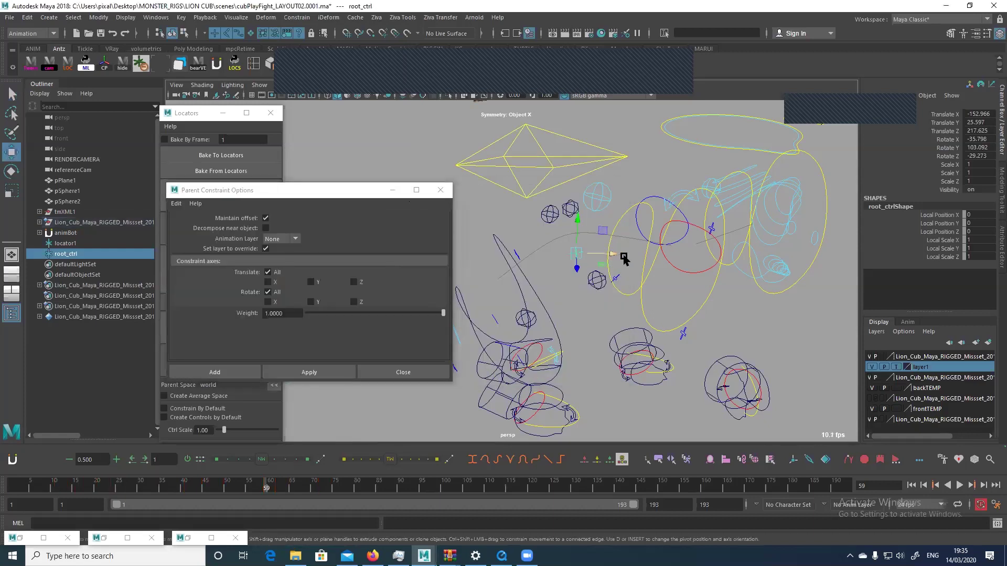
mouse_move(608, 253)
mouse_down()
mouse_move(775, 223)
mouse_move(824, 230)
mouse_up()
alt+middle_drag(793, 276, 660, 227)
key(5)
alt+drag(681, 229, 645, 214)
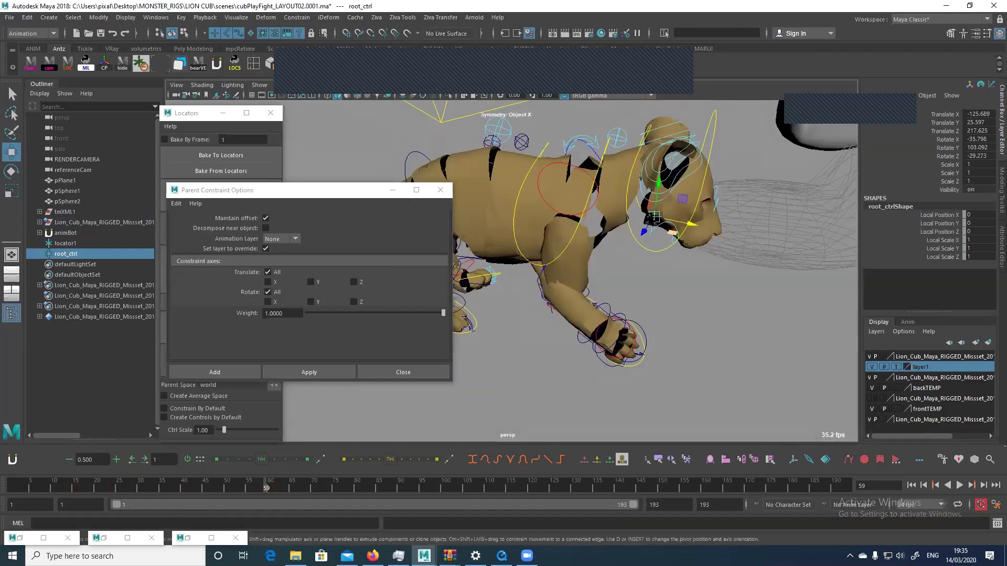
key(v)
middle_drag(703, 237, 726, 247)
alt+drag(711, 245, 734, 217)
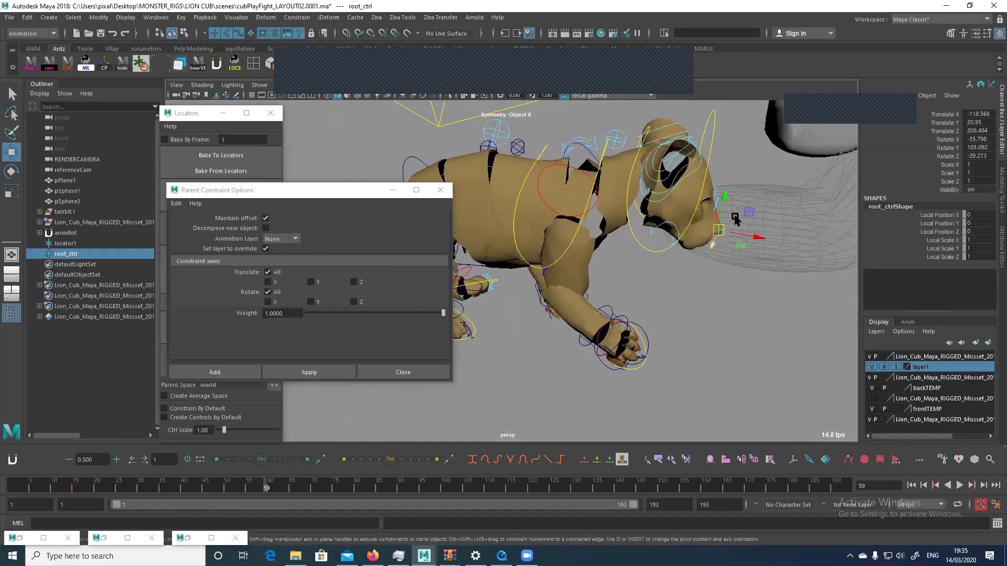
alt+right_drag(733, 216, 650, 204)
alt+drag(650, 205, 605, 192)
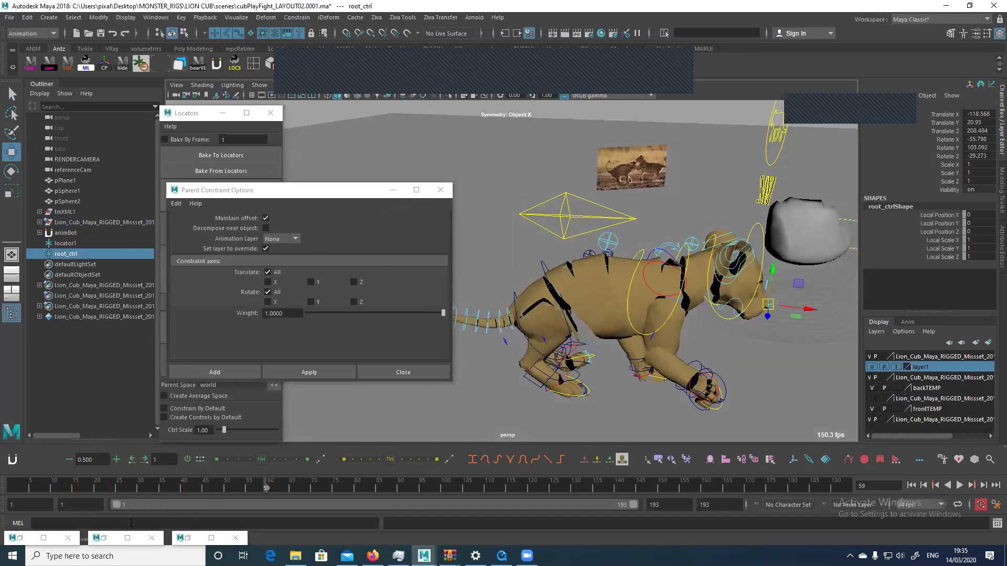
Limit the playback range to frames 59–97 and select the cub's root control.
drag(117, 505, 276, 511)
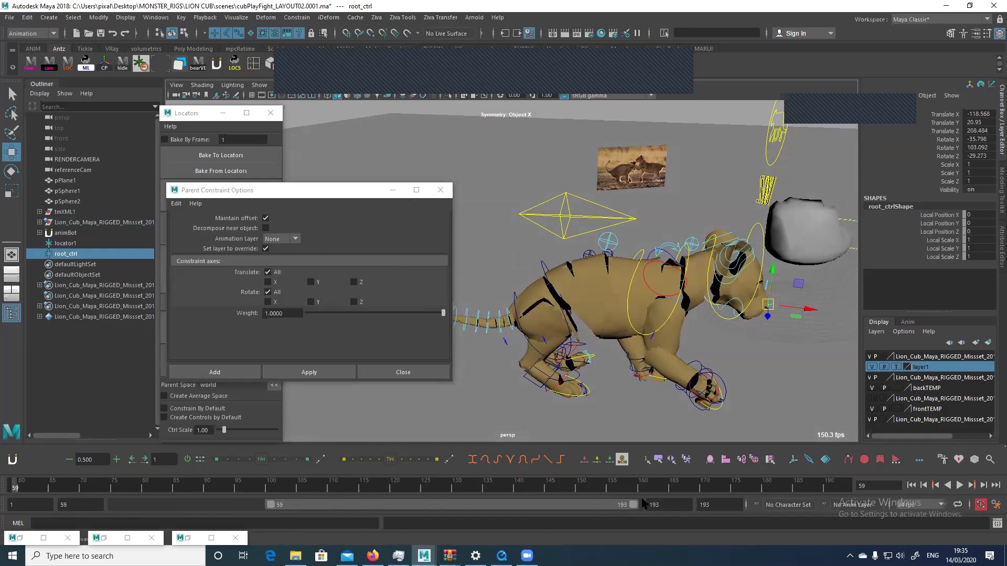
drag(635, 503, 370, 518)
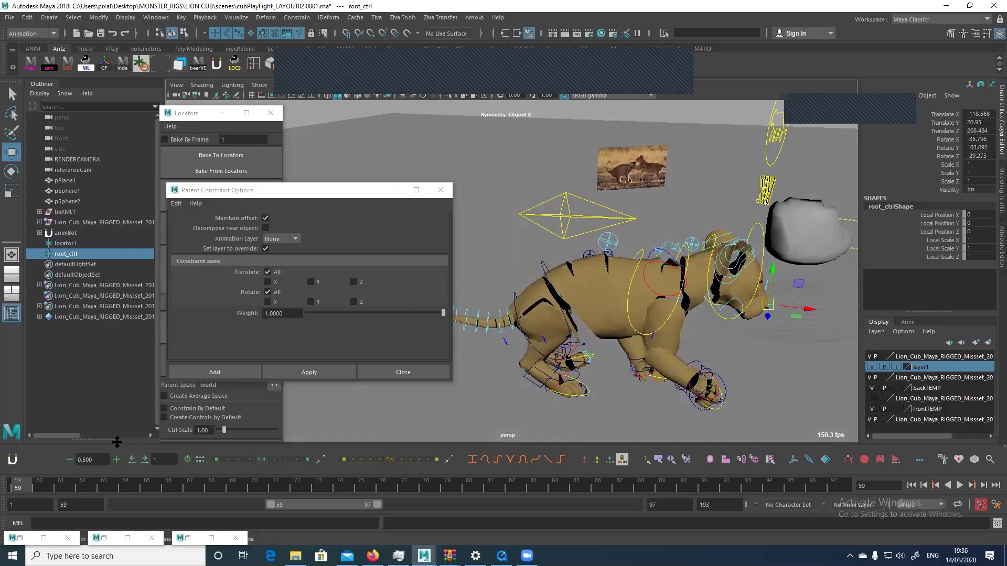
click(601, 216)
key(q)
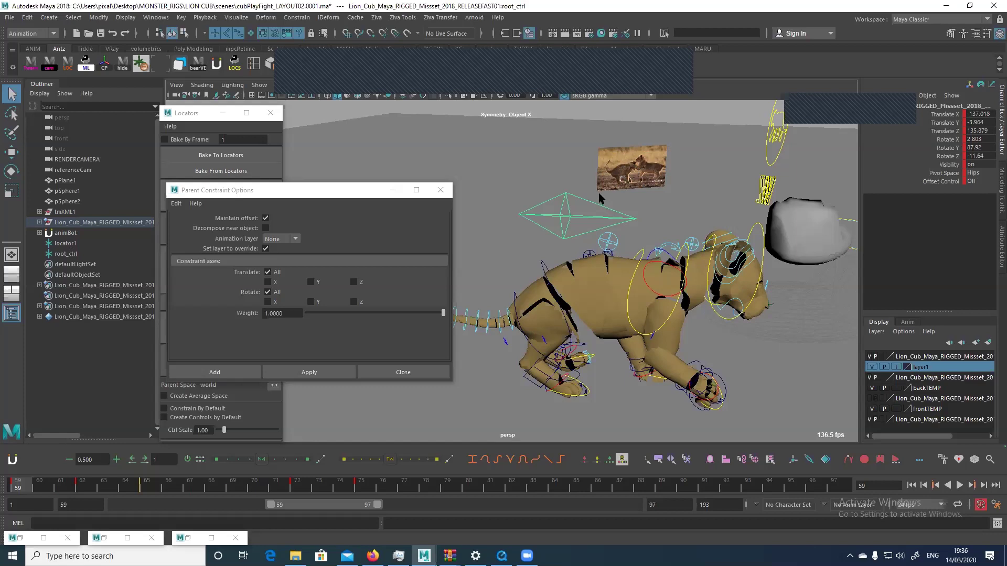
Select all of the cub's controls and restore the full playback range of frames 1–193.
drag(660, 162, 662, 190)
alt+right_drag(662, 190, 595, 185)
alt+middle_drag(658, 194, 674, 207)
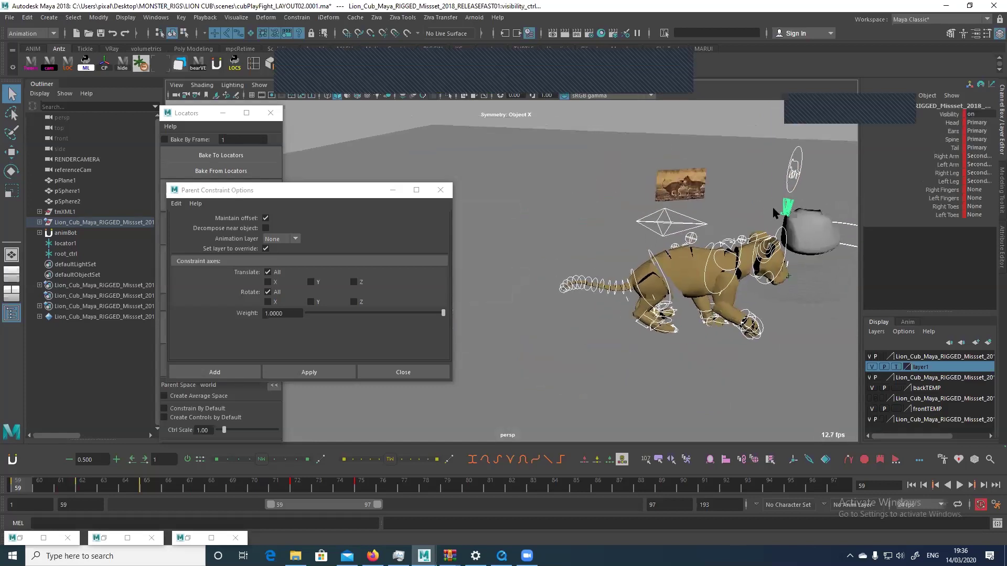
alt+right_drag(673, 207, 592, 231)
double_click(320, 506)
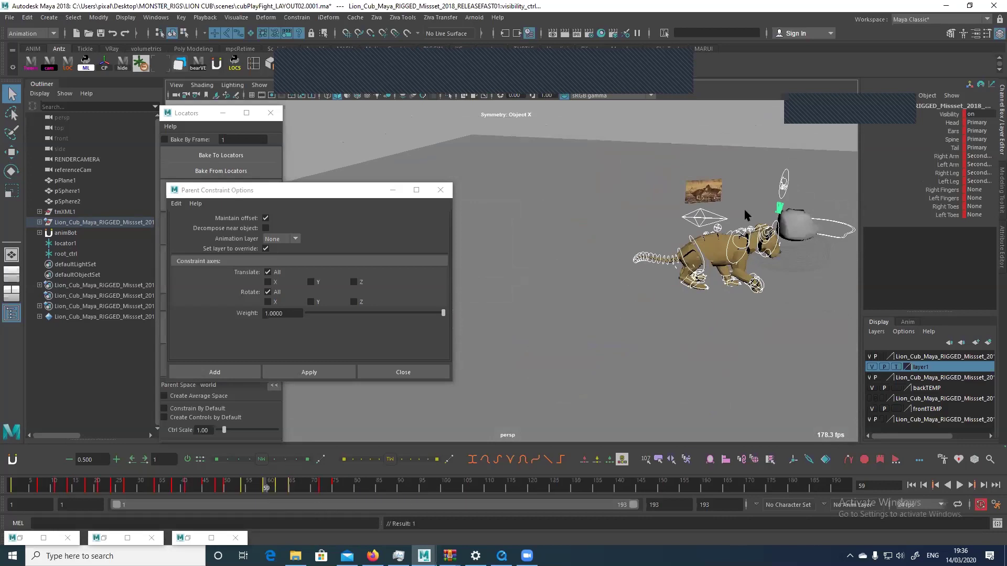
Reset all selected controls to the cub's default standing pose and delete their keys across the whole timeline.
drag(759, 195, 733, 210)
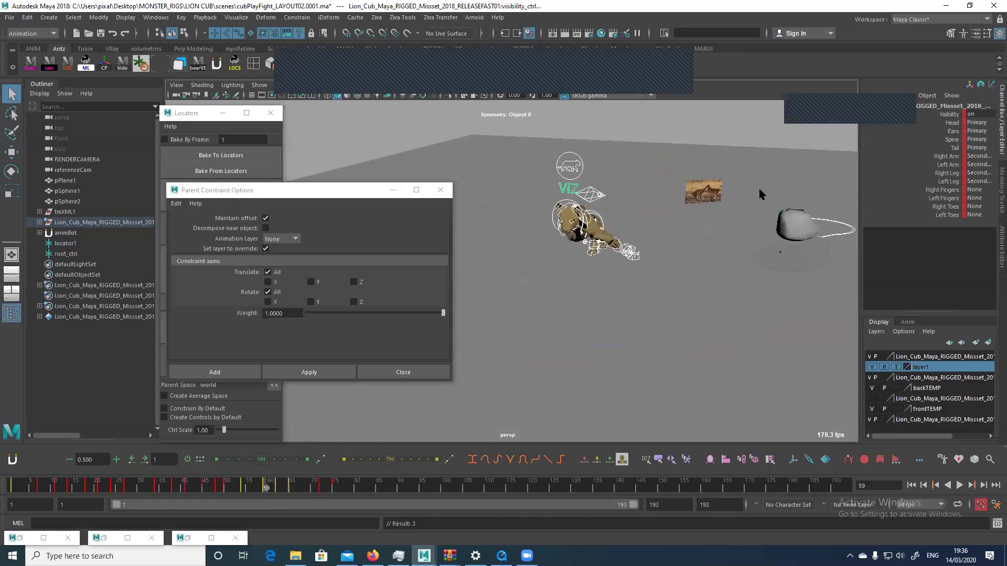
key(f)
alt+middle_drag(746, 229, 743, 184)
alt+right_drag(742, 184, 643, 182)
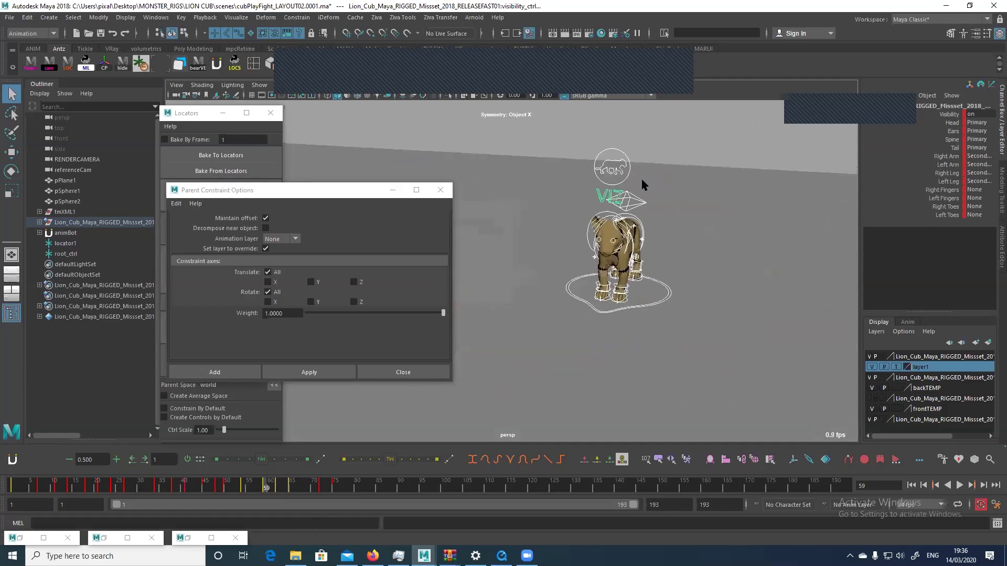
alt+drag(643, 182, 777, 190)
alt+drag(601, 231, 420, 441)
double_click(270, 489)
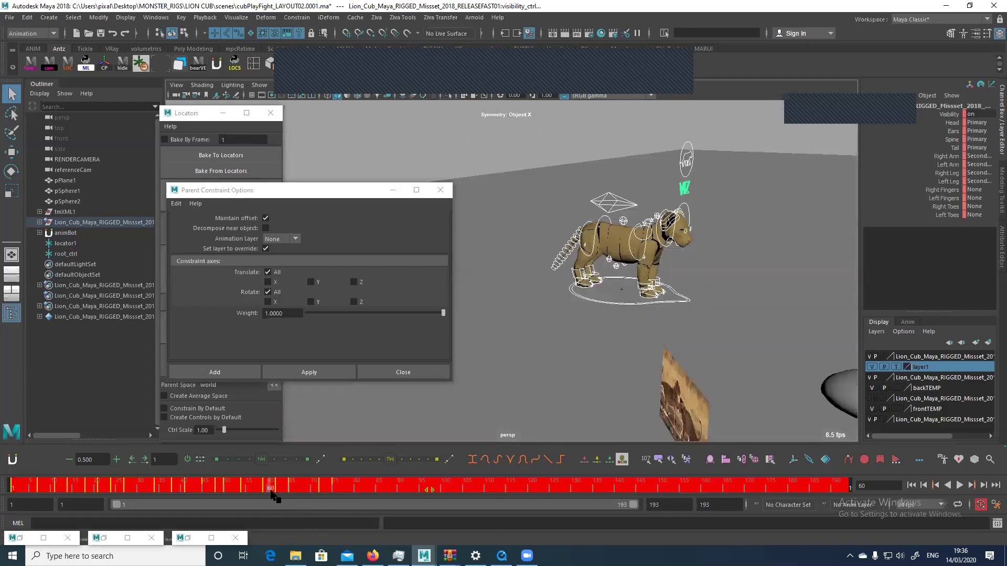
right_drag(270, 491, 390, 319)
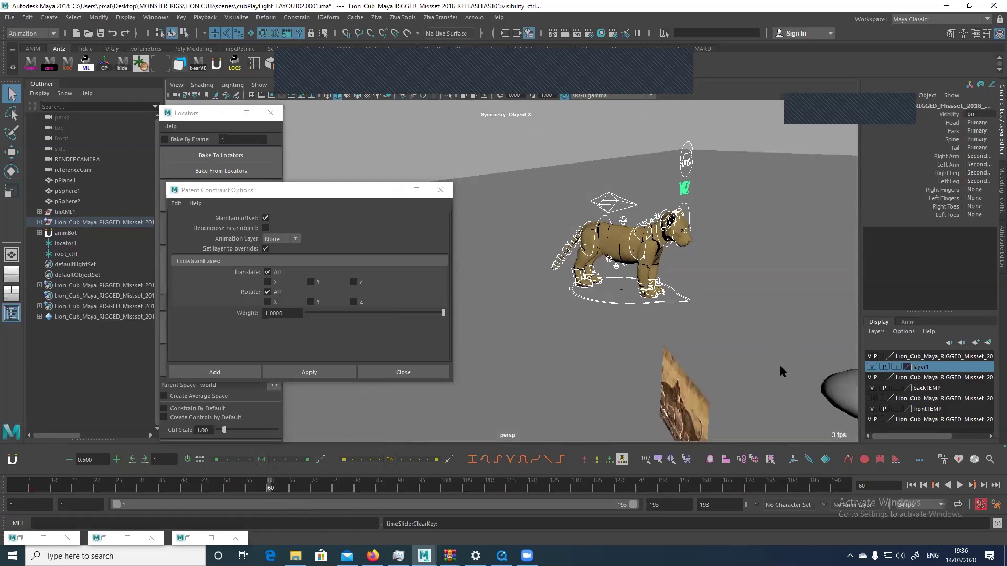
Set the default in and out tangents to Linear in the animation preferences and save them.
click(994, 505)
click(29, 127)
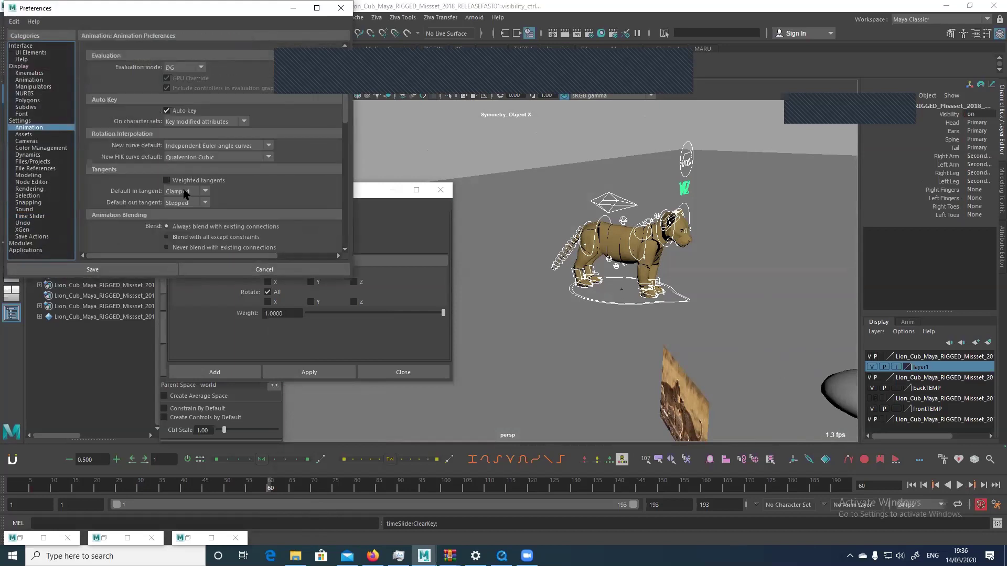
click(184, 191)
click(181, 208)
click(185, 202)
click(178, 226)
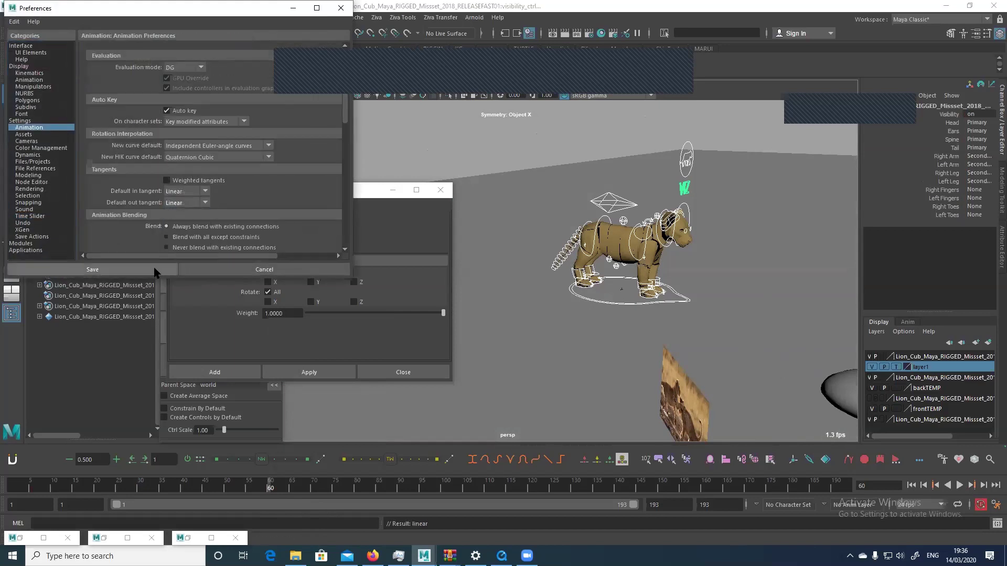
click(157, 270)
Select the cub's root control with the Move tool and return the timeline to frame 1.
click(595, 199)
key(w)
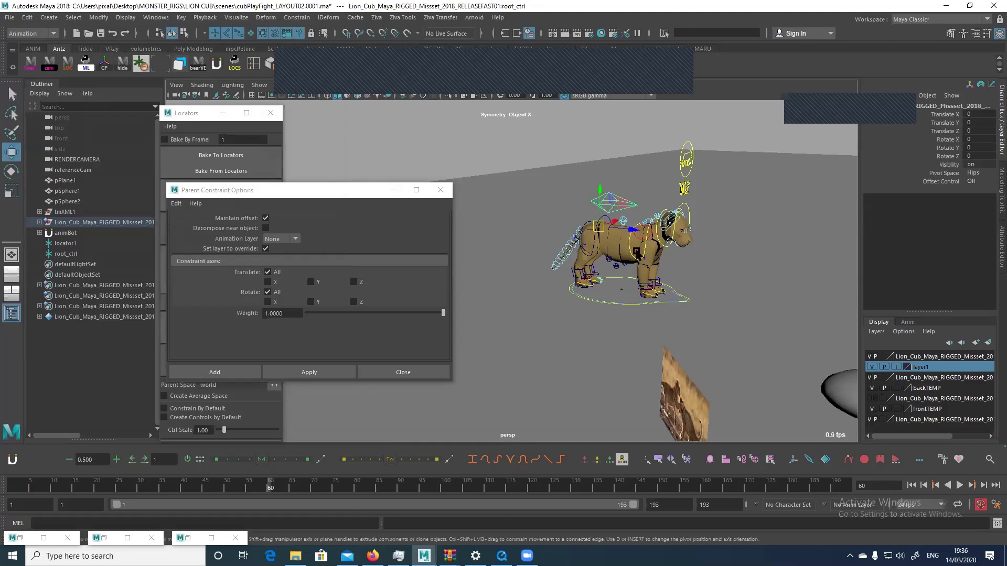
alt+drag(625, 246, 508, 312)
drag(60, 488, 13, 493)
Delete referenceCam, pPlane1, pSphere1, pSphere2 and the remaining reference image plane from the scene.
click(695, 291)
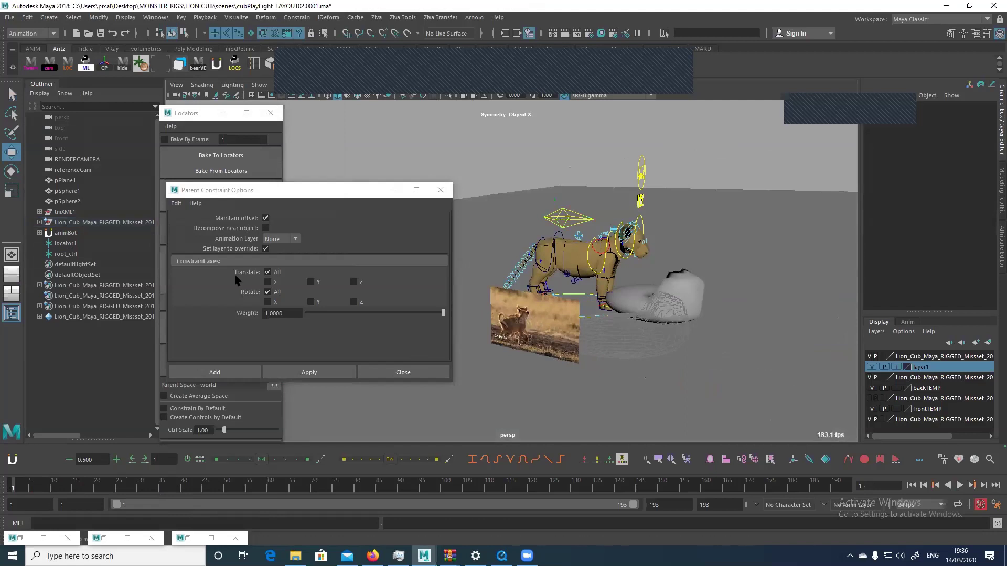
click(79, 201)
shift+click(92, 171)
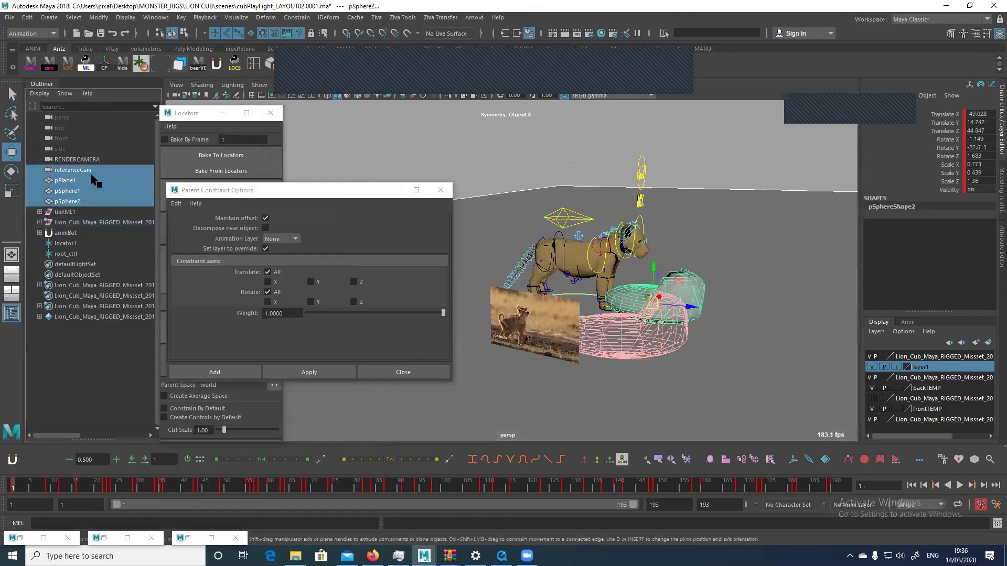
key(Delete)
click(577, 357)
key(Delete)
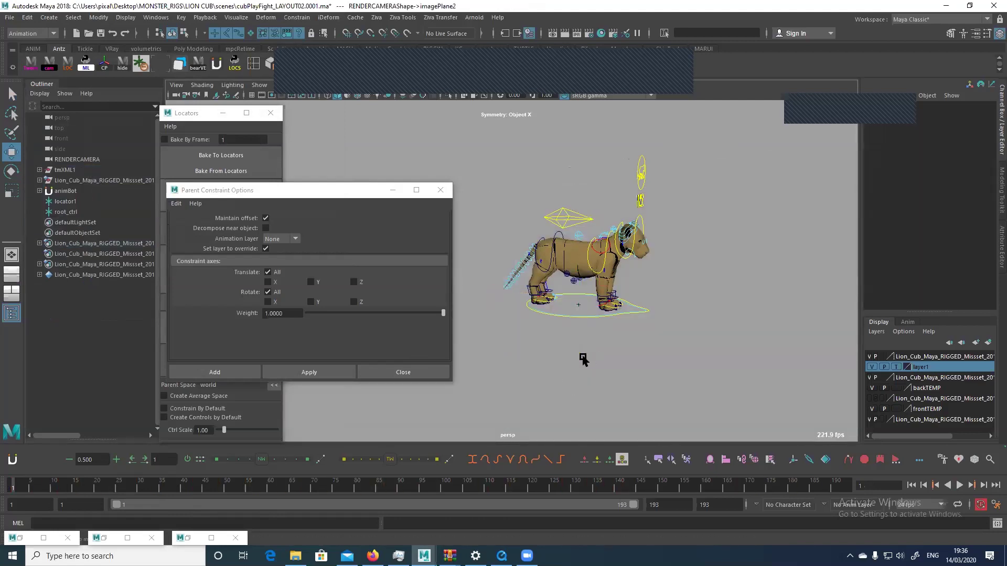
Key the cub's root control at frame 1, and move it forward to Translate Z of about 183 at frame 29.
click(576, 218)
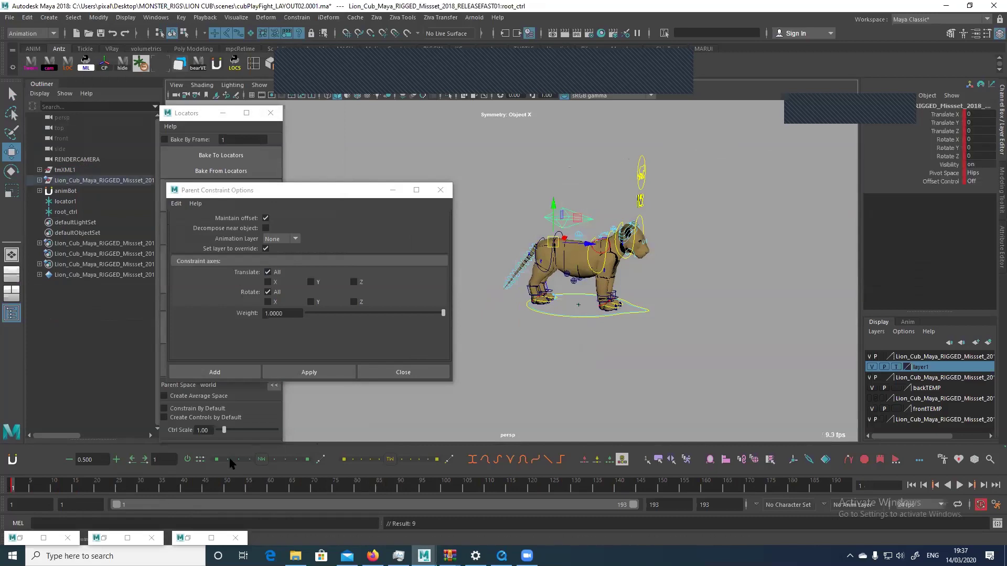
click(137, 487)
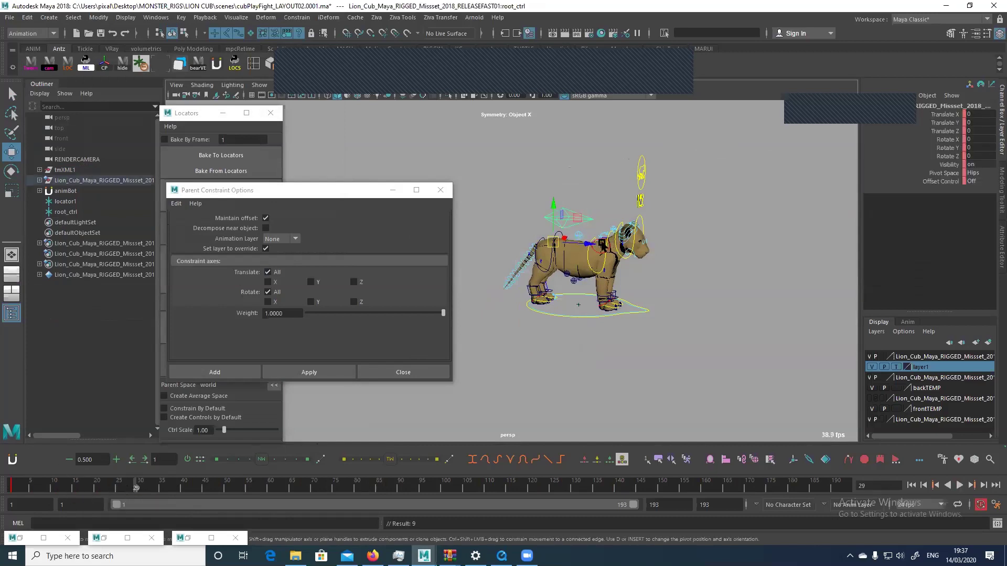
drag(601, 243, 634, 230)
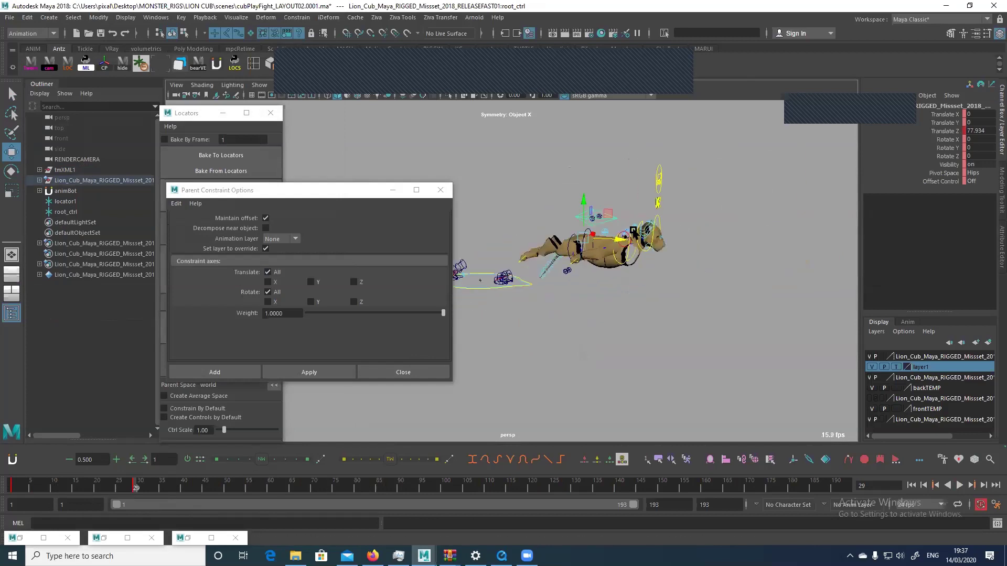
alt+middle_drag(634, 230, 599, 309)
drag(67, 490, 136, 507)
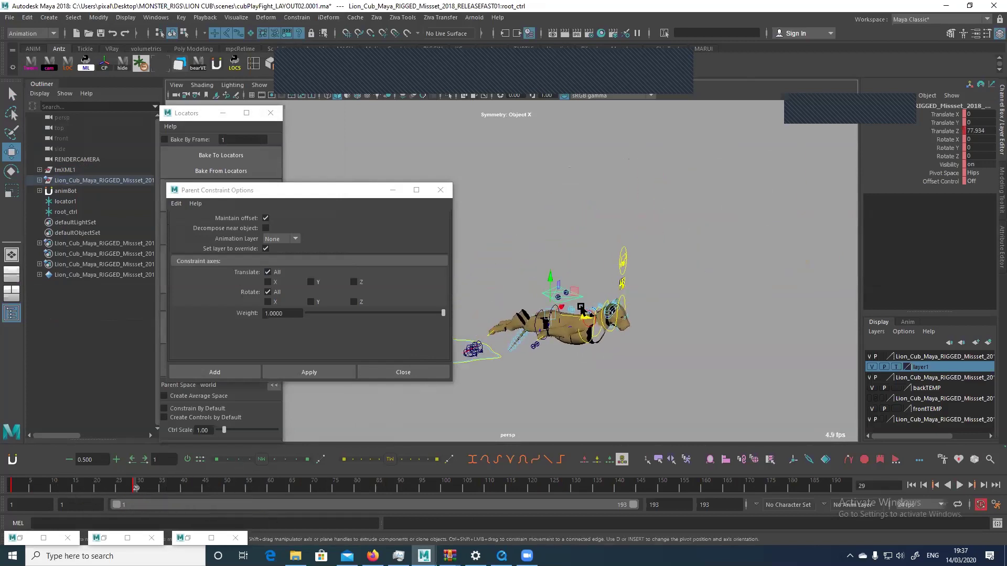
drag(582, 307, 698, 256)
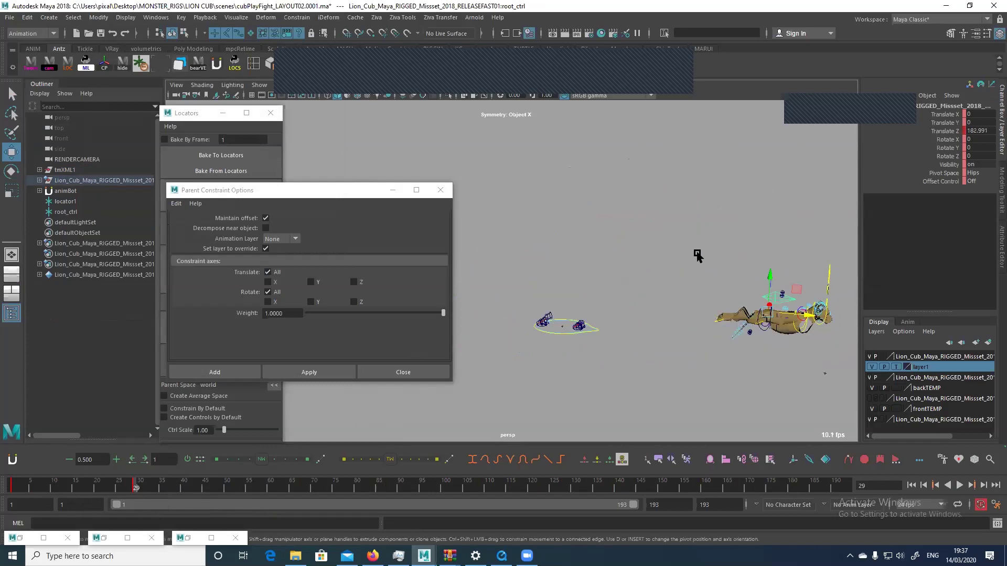
Frame the root control's translate curves in the Graph Editor and scrub through the forward movement up to frame 29.
key(ctrl+g)
click(239, 246)
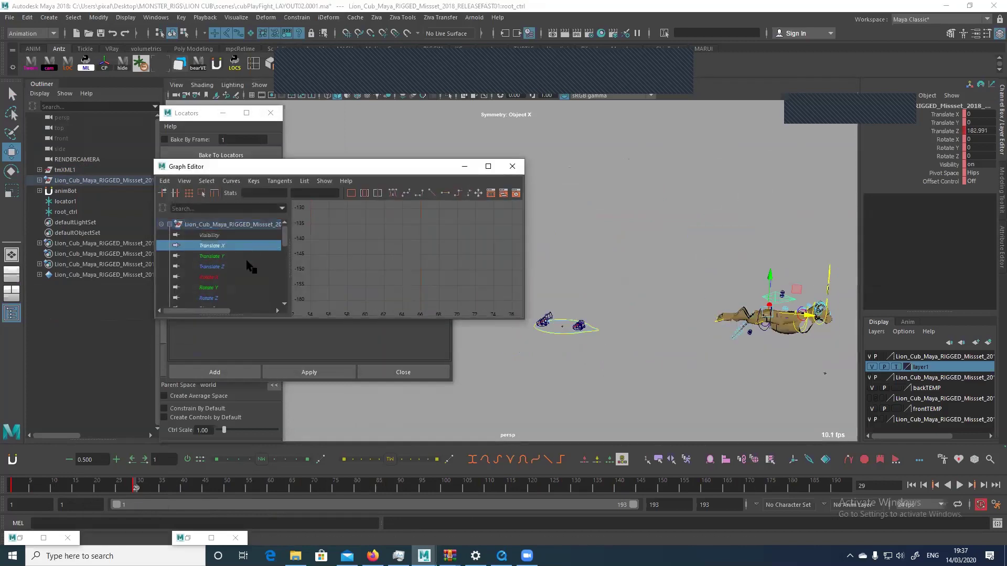
shift+click(249, 267)
key(f)
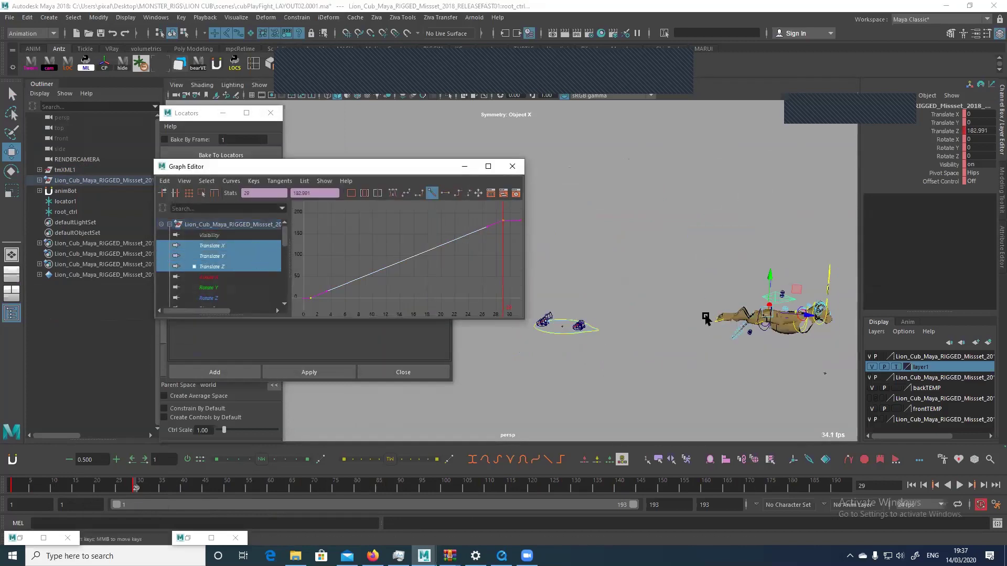
drag(40, 485, 135, 492)
alt+middle_drag(769, 297, 624, 236)
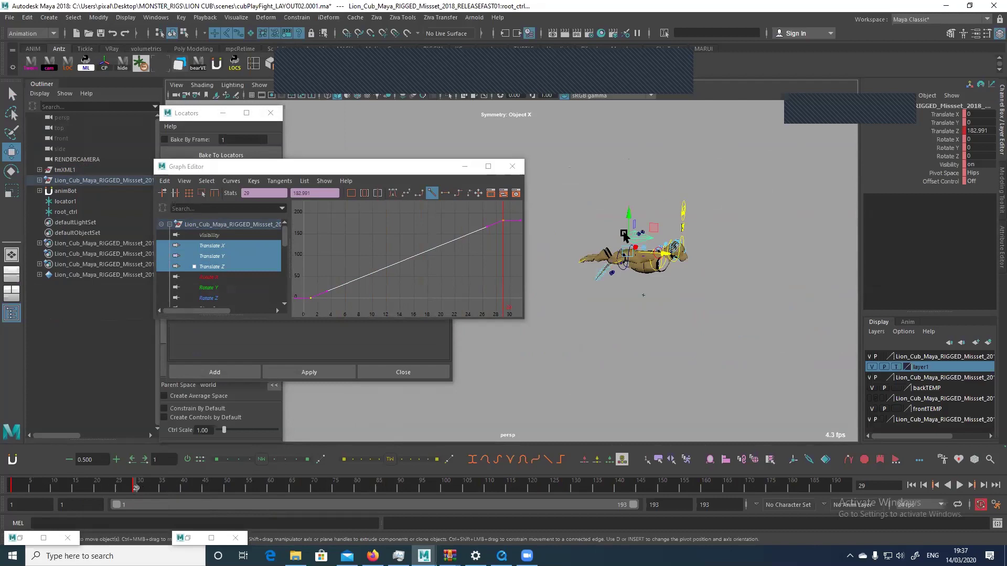
Limit the playback range to frames 29–49 and bring the cub's body into closer view.
drag(100, 487, 185, 514)
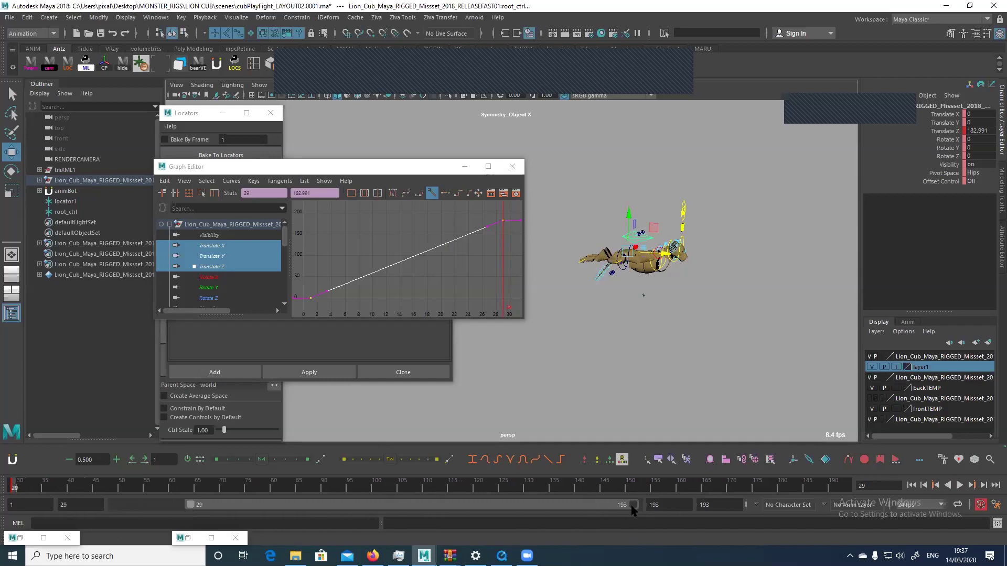
drag(633, 508, 236, 505)
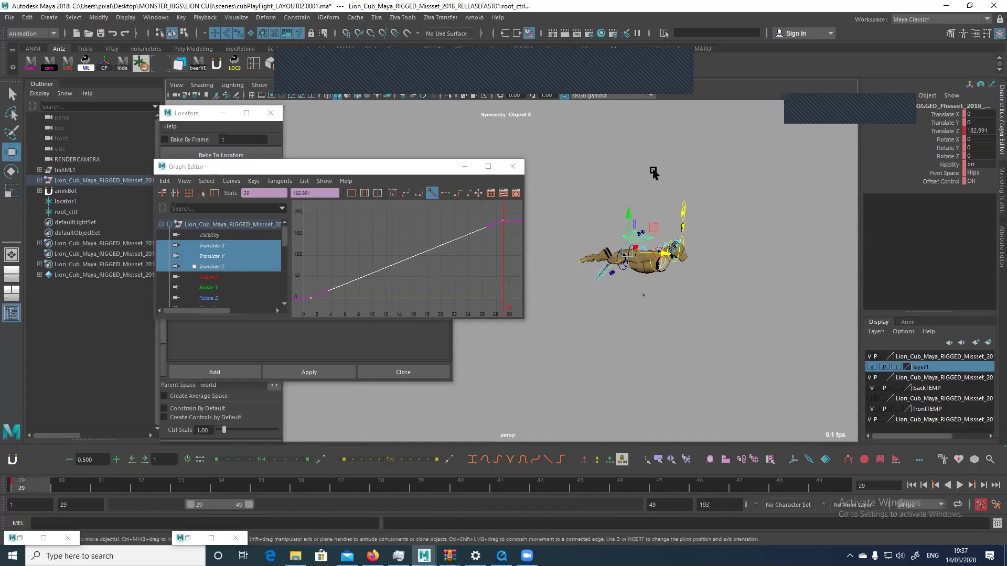
alt+middle_drag(633, 177, 540, 209)
alt+right_drag(540, 209, 643, 267)
alt+middle_drag(643, 268, 714, 185)
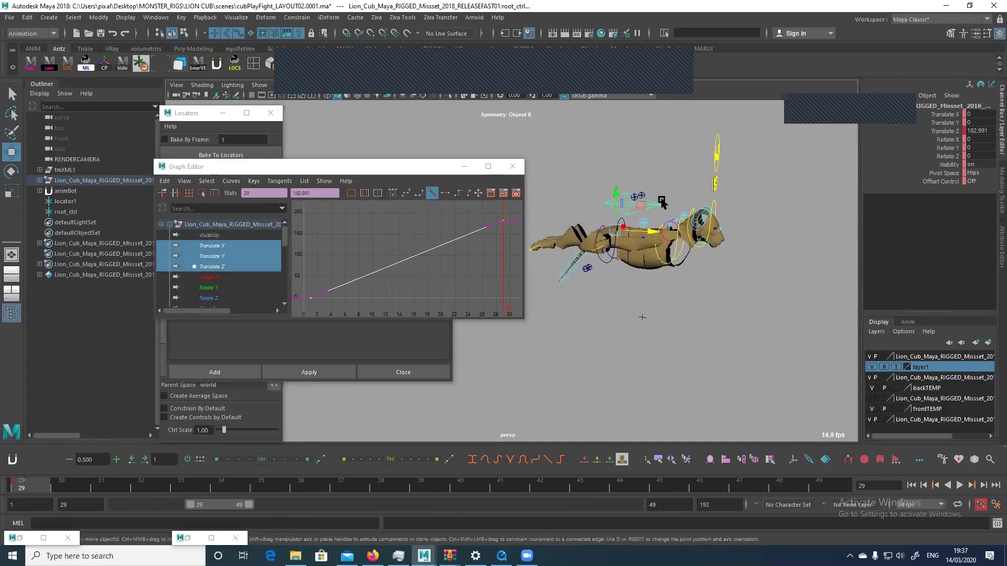
Try rotating the root control about 40.6° in X and raising it to Translate Y of about 21.7, and undo both changes.
key(e)
drag(635, 206, 618, 129)
key(w)
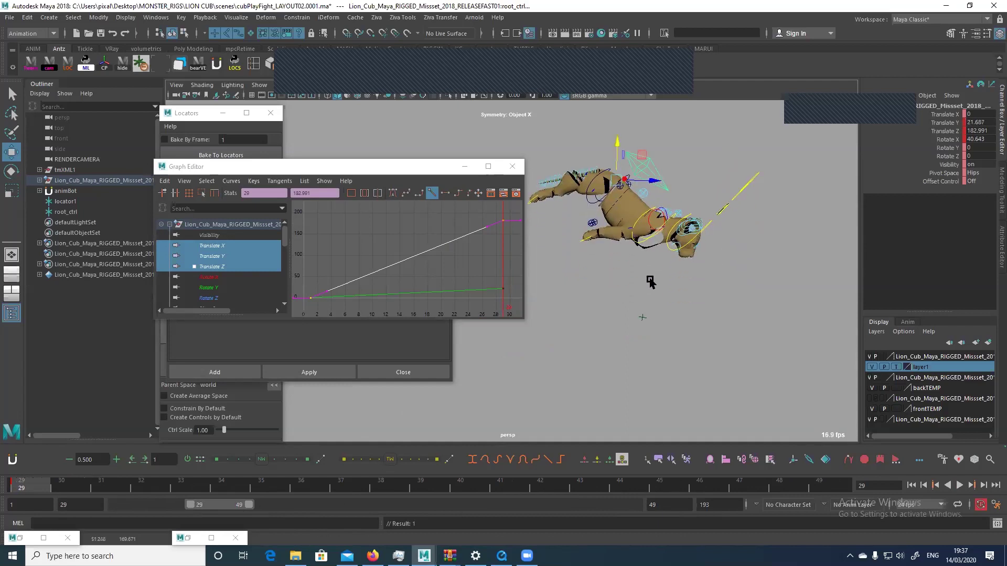
key(ctrl+z)
key(ctrl+z)
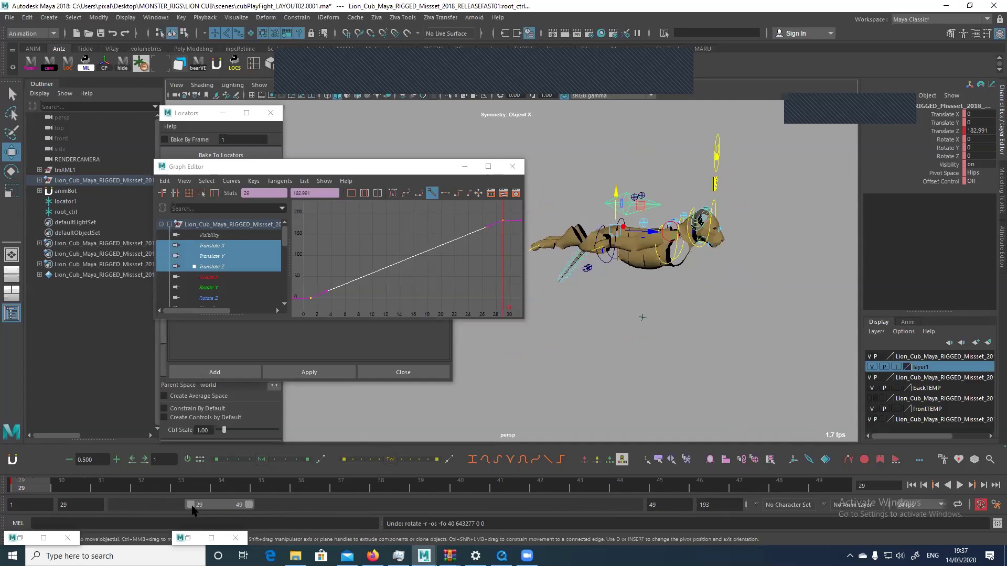
Extend the playback range back to start at frame 1, keeping its end at frame 49.
drag(190, 505, 117, 505)
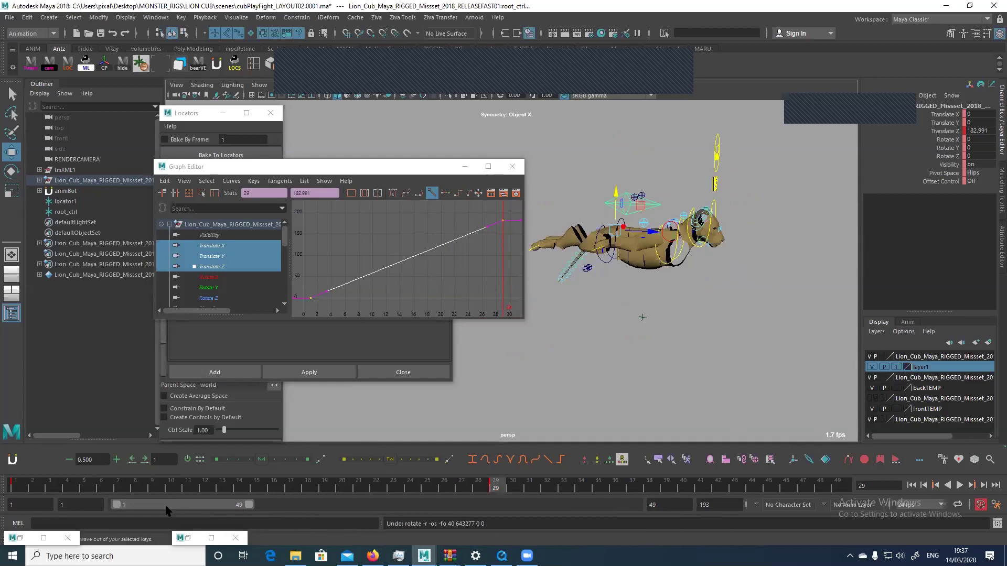
Undo the playback range extension and move the root_ctrl locator to the cub's nose tip, at about X -0.249, Y 27.461, Z 216.362.
key(ctrl+z)
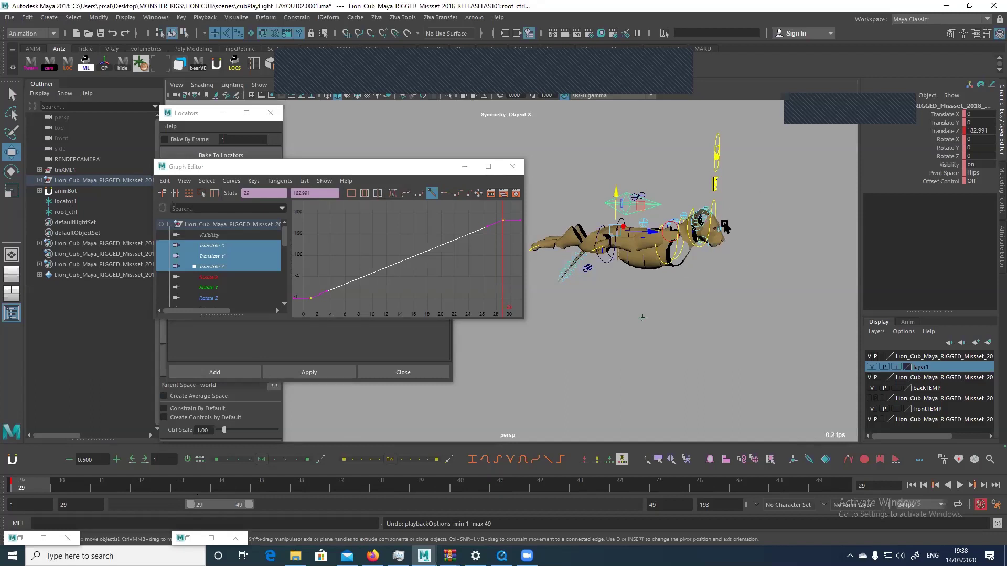
click(110, 212)
alt+middle_drag(652, 256, 571, 291)
alt+right_drag(570, 291, 587, 352)
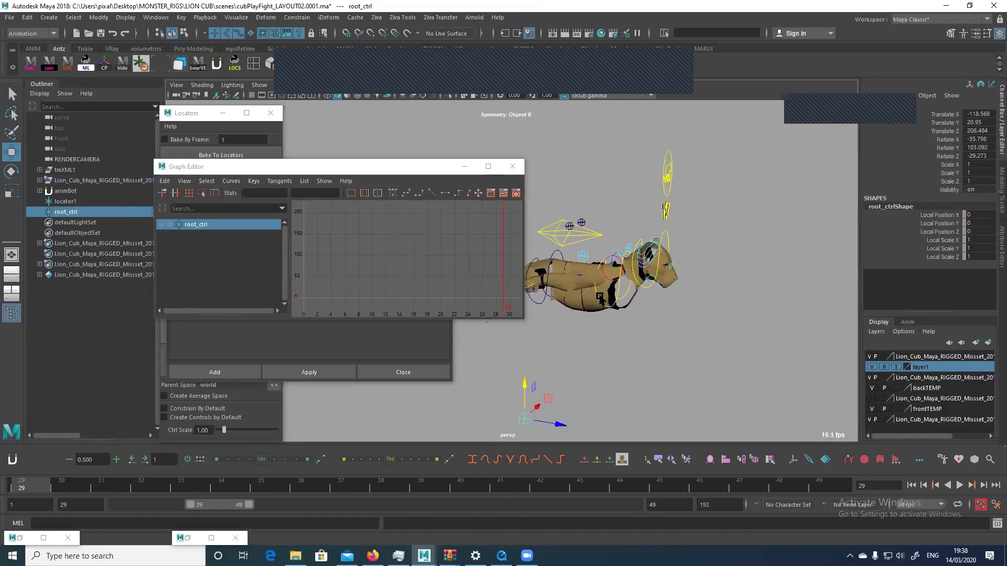
alt+middle_drag(586, 352, 636, 279)
drag(574, 306, 740, 216)
key(f)
alt+middle_drag(545, 236, 585, 225)
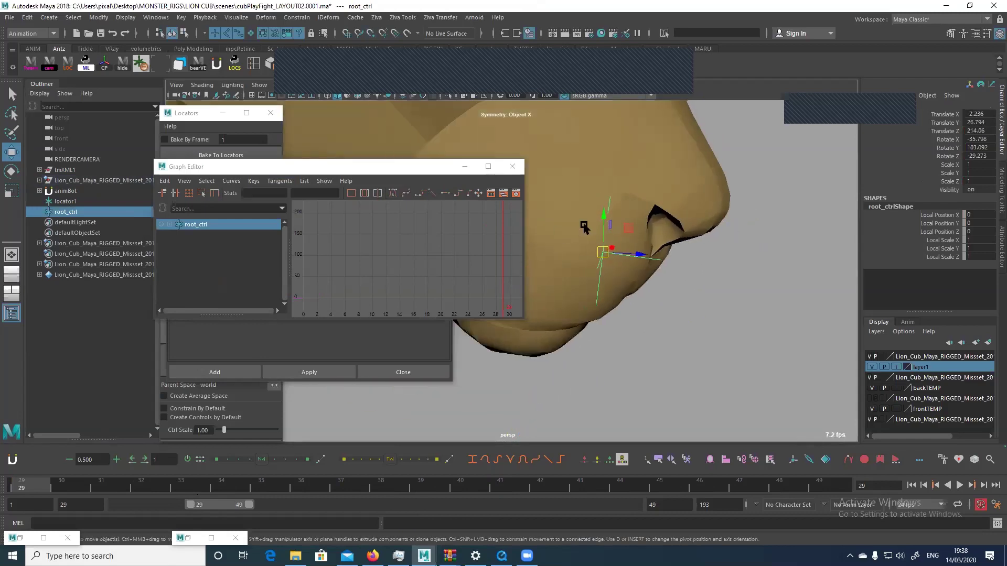
alt+drag(585, 225, 747, 232)
drag(778, 204, 793, 206)
alt+drag(793, 207, 682, 277)
Parent-constrain the root_ctrl locator to the cub's root control with Maintain offset enabled.
key(q)
shift+click(816, 342)
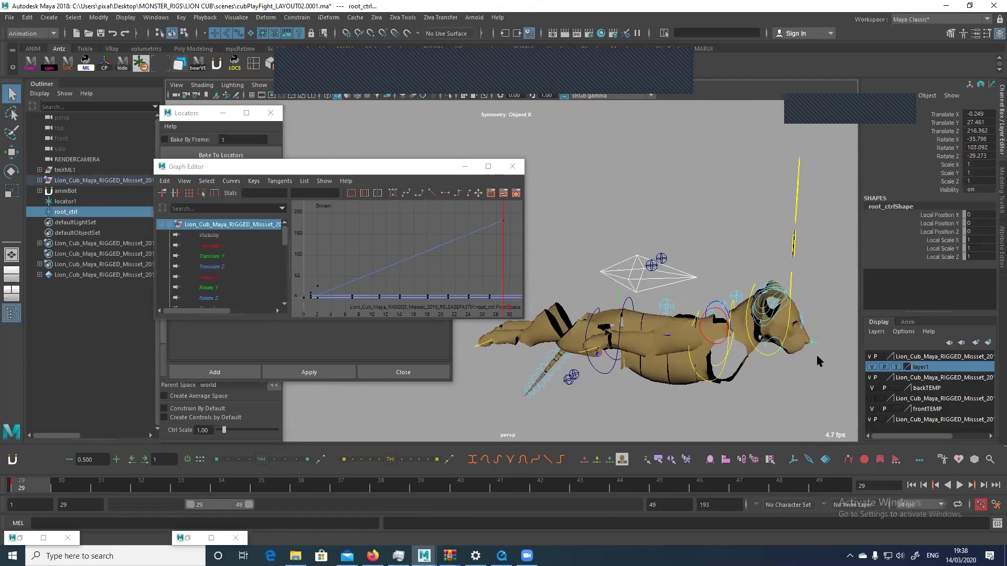
click(297, 17)
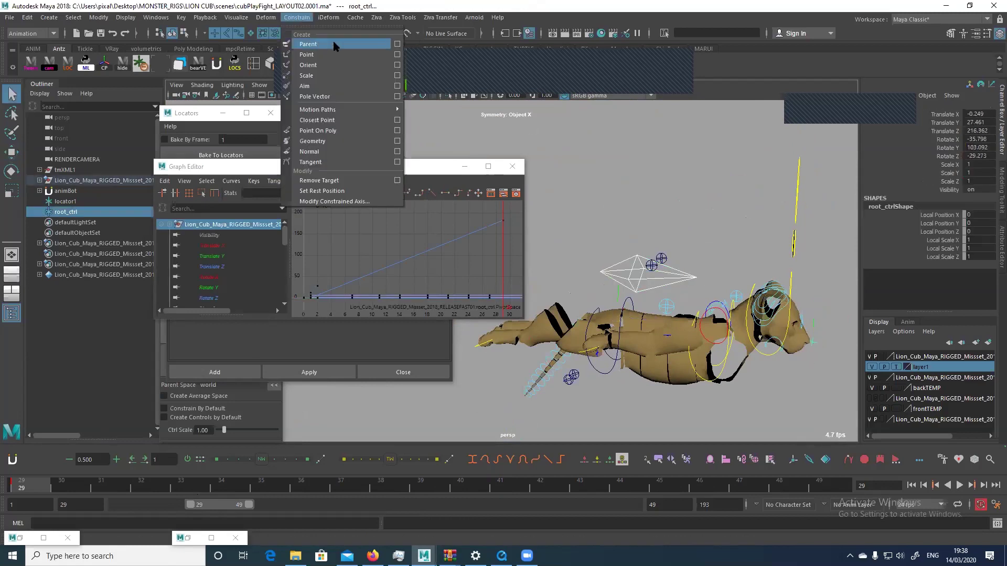
click(400, 42)
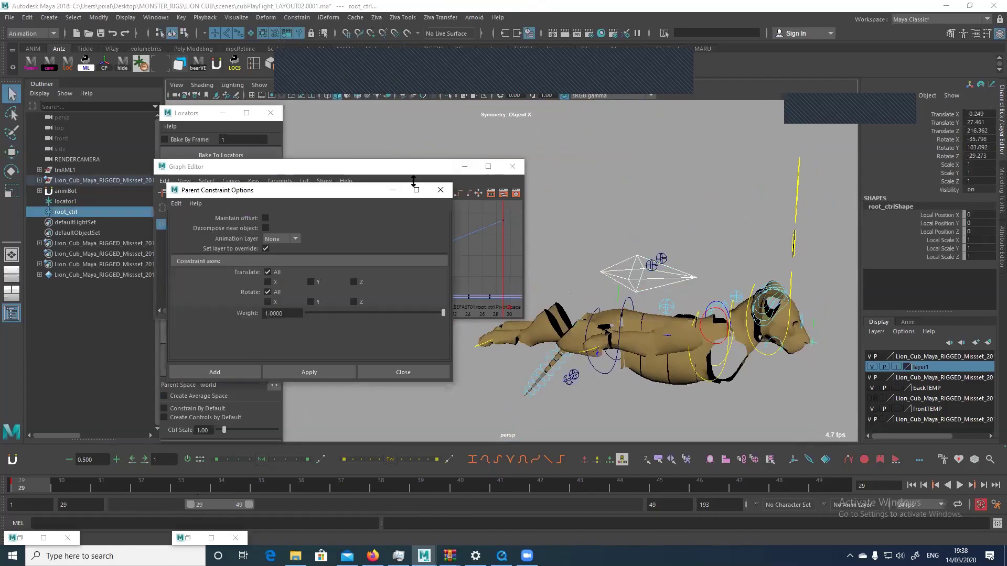
click(266, 218)
click(241, 374)
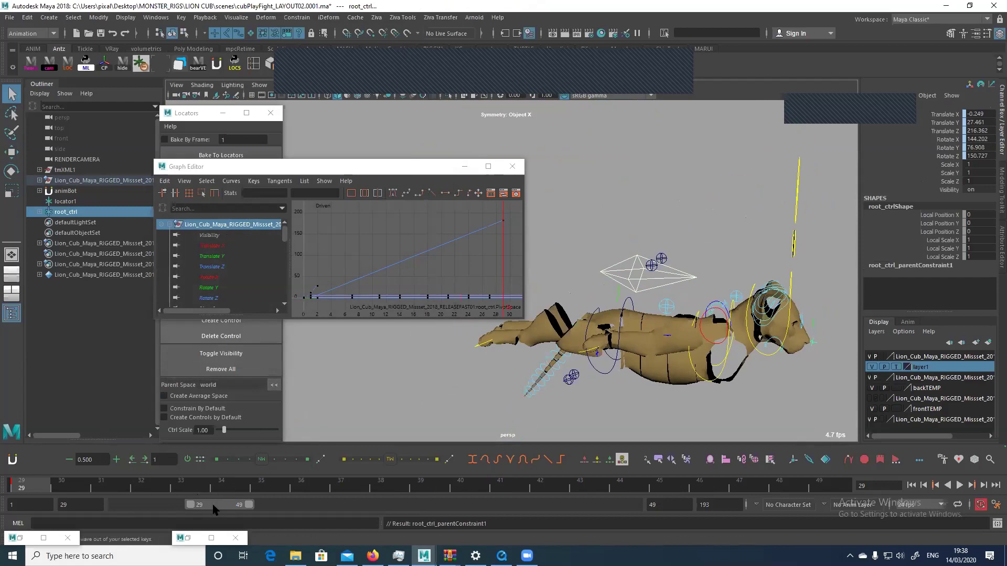
Restore the full playback range of 1–193 and scrub to frame 28 to check that the locator follows the cub.
click(795, 241)
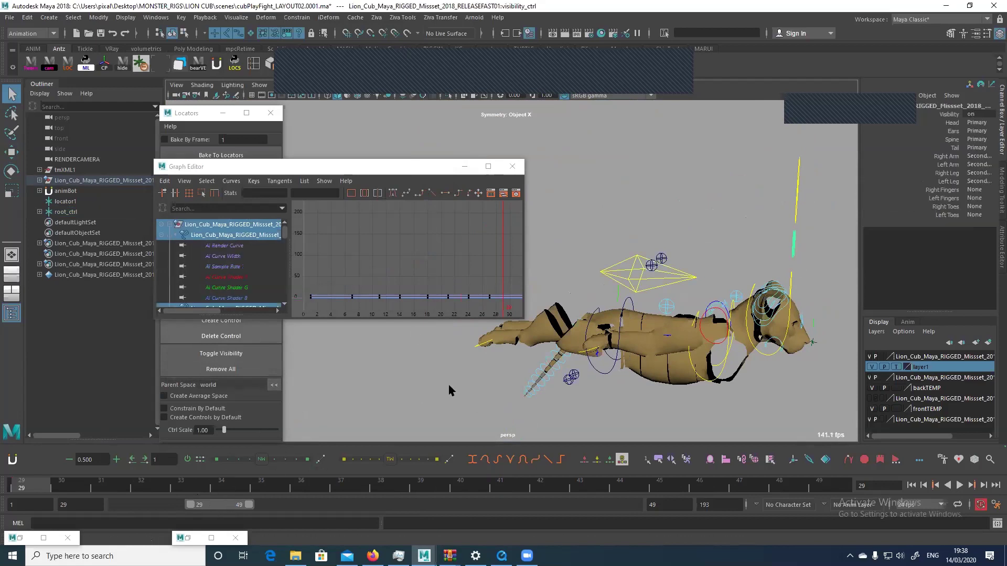
double_click(218, 506)
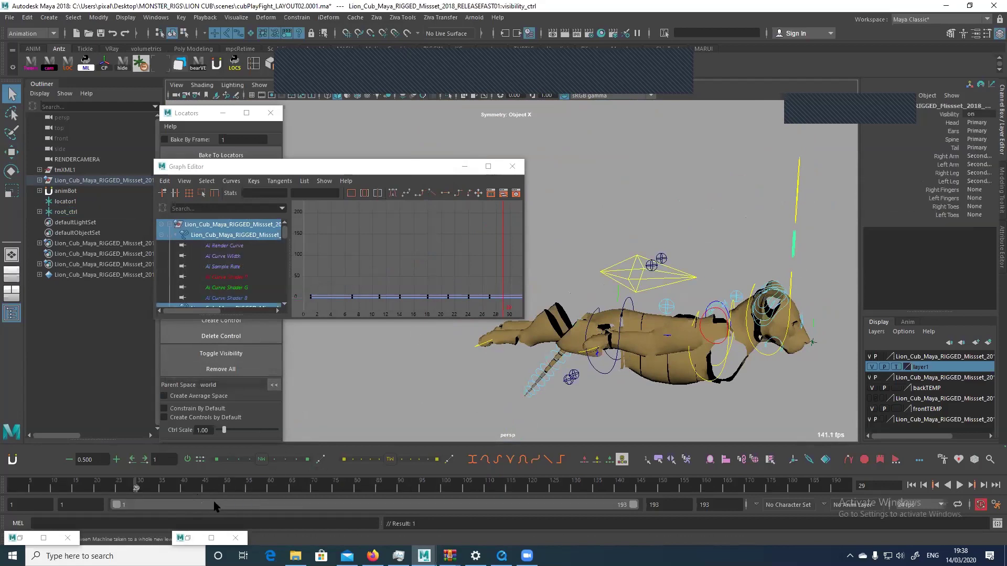
drag(112, 490, 132, 481)
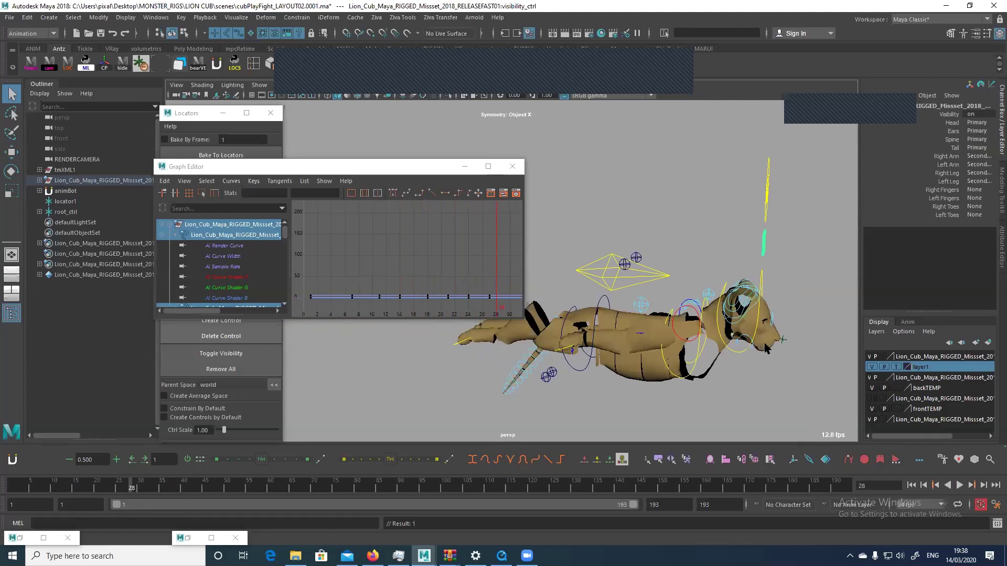
Bake the constrained root_ctrl locator's motion on all keyable channels over the time slider range.
click(783, 341)
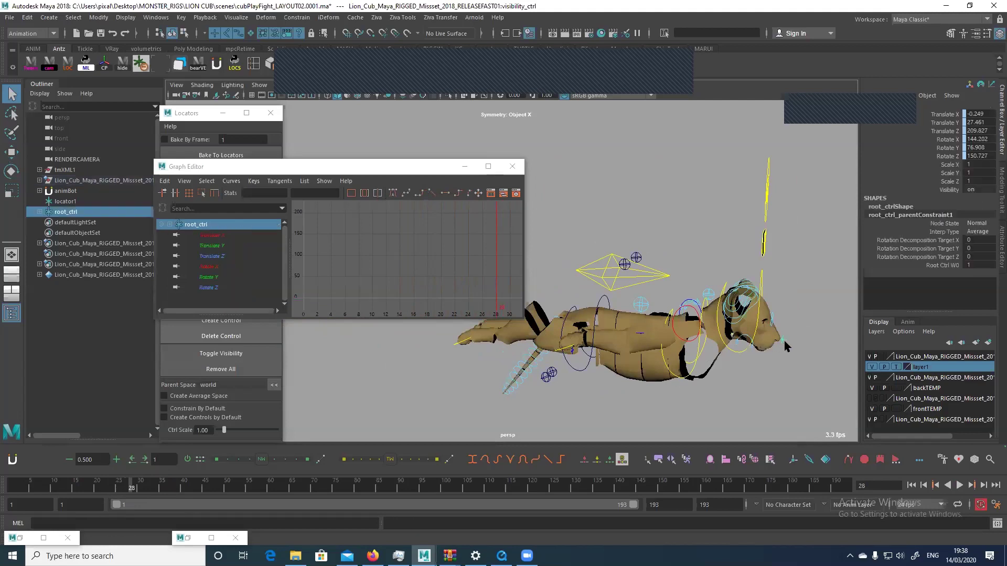
click(146, 460)
click(27, 17)
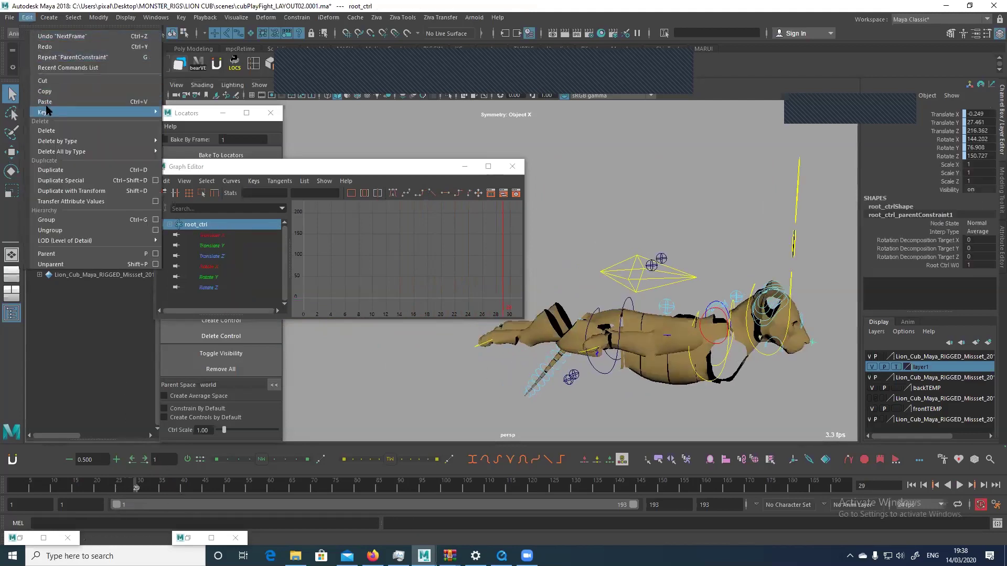
mouse_move(49, 113)
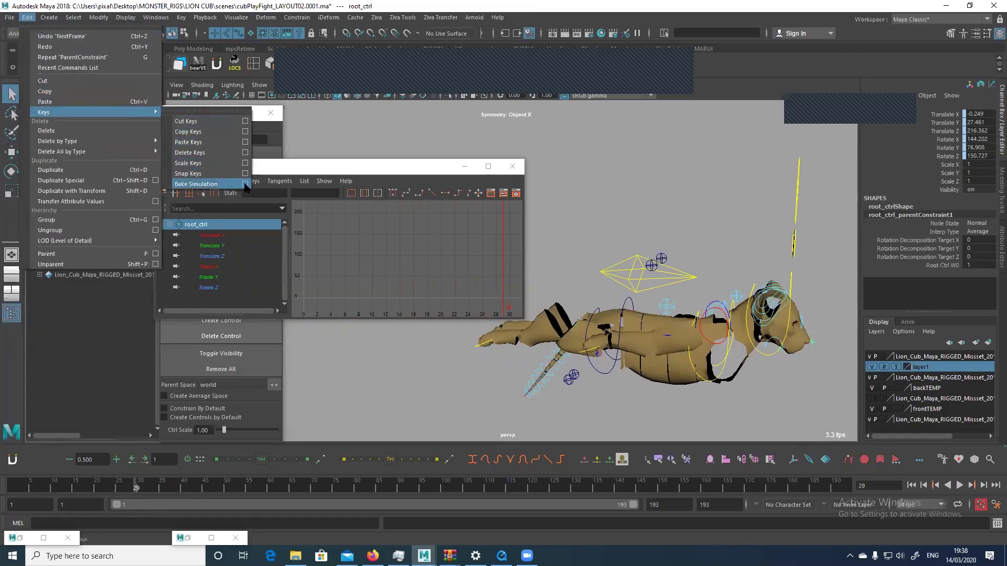
click(244, 184)
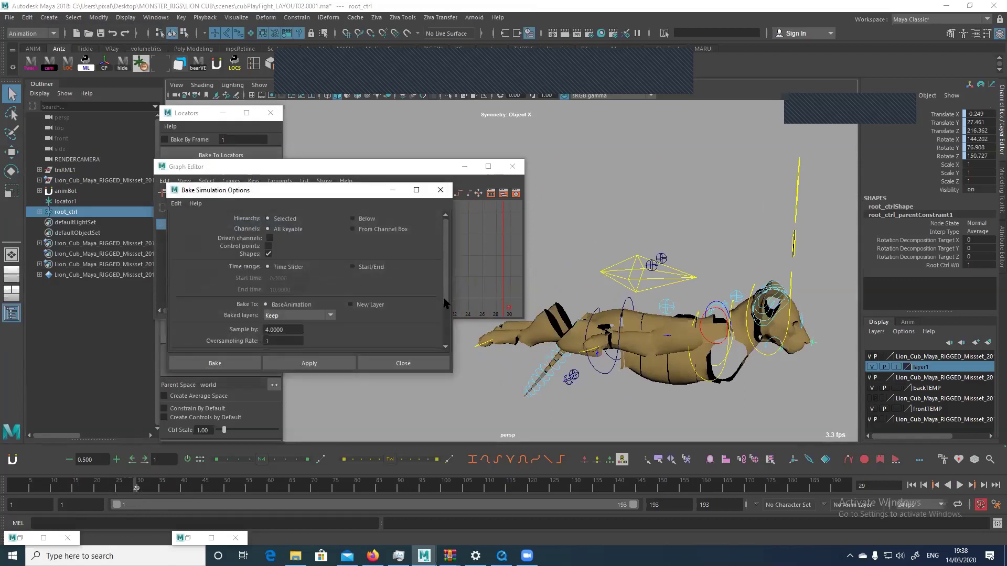
scroll(266, 321, down, 3)
click(266, 292)
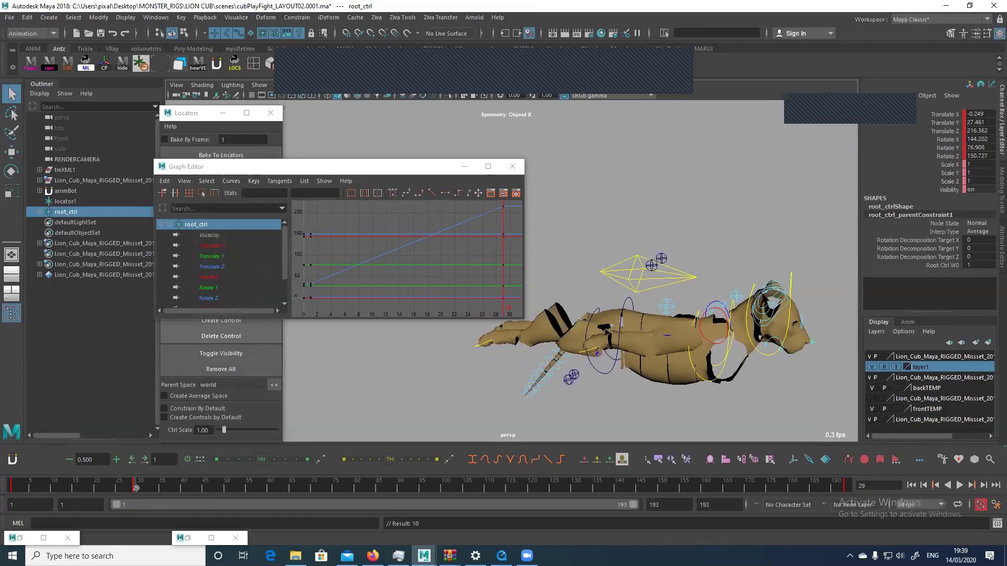
Delete the parent constraint under the root_ctrl locator and scrub to frame 28 to check the baked motion.
click(39, 212)
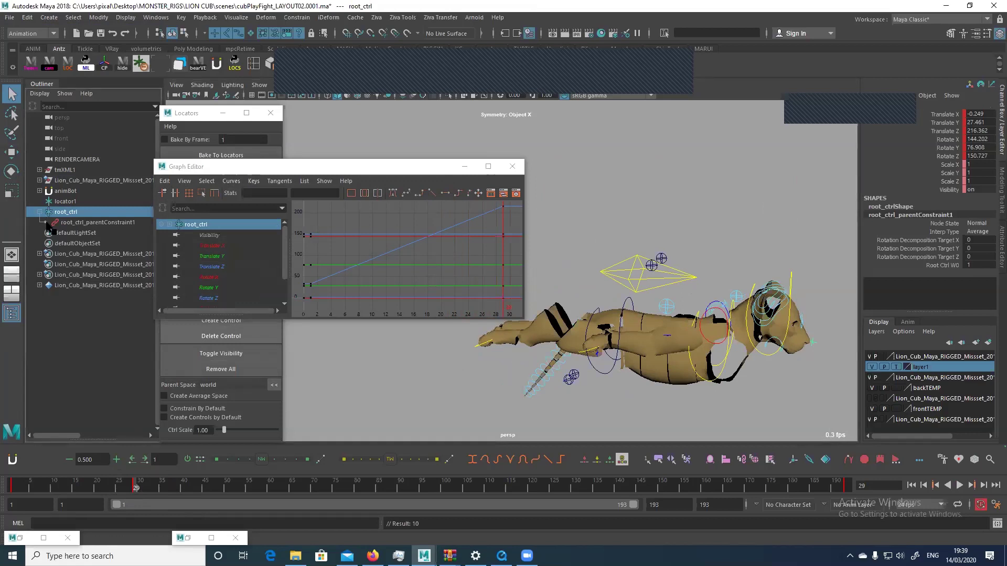
click(67, 222)
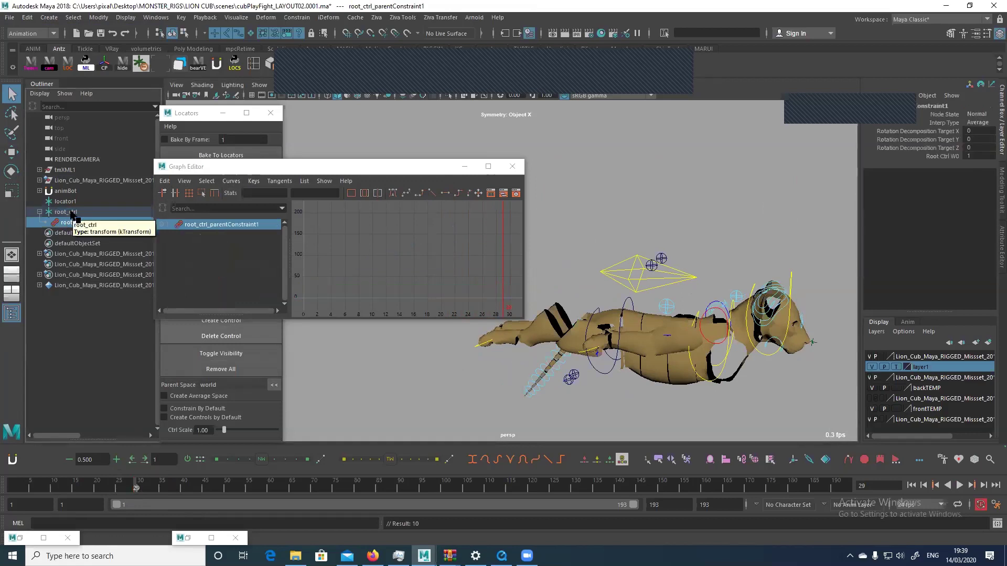
key(Delete)
drag(39, 486, 132, 486)
Parent-constrain the cub's root control to the baked root_ctrl locator with Maintain offset enabled.
click(668, 273)
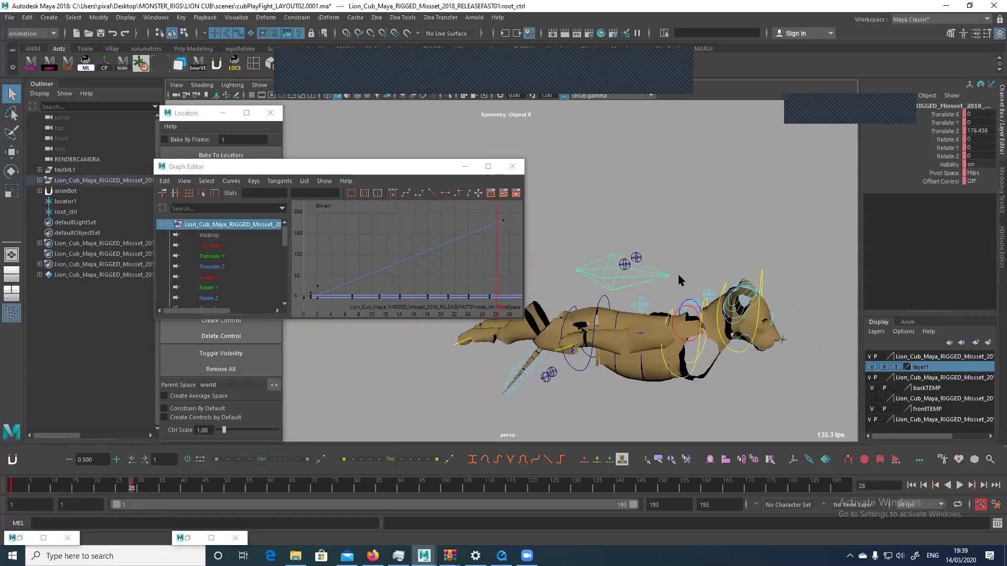
click(789, 338)
key(w)
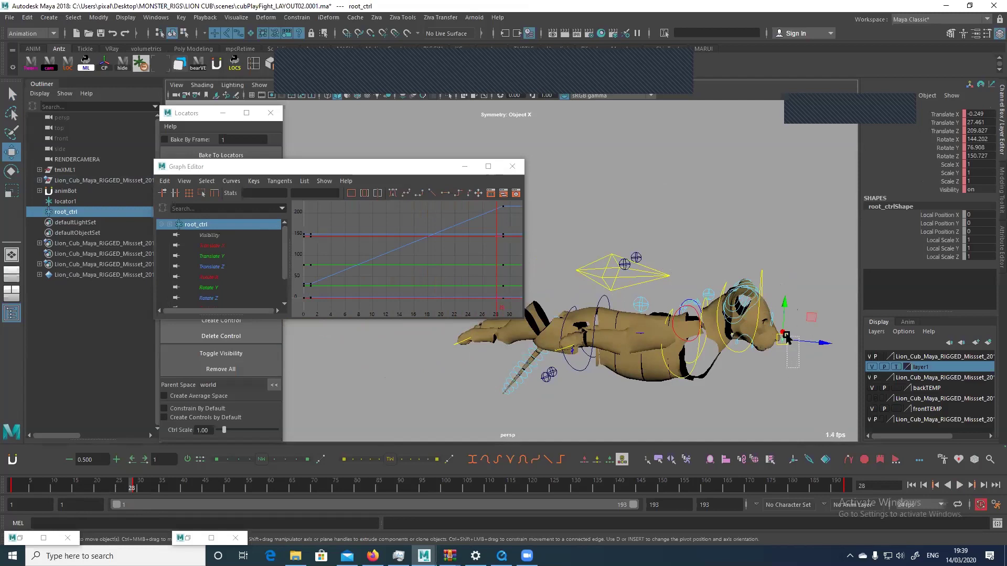
click(667, 274)
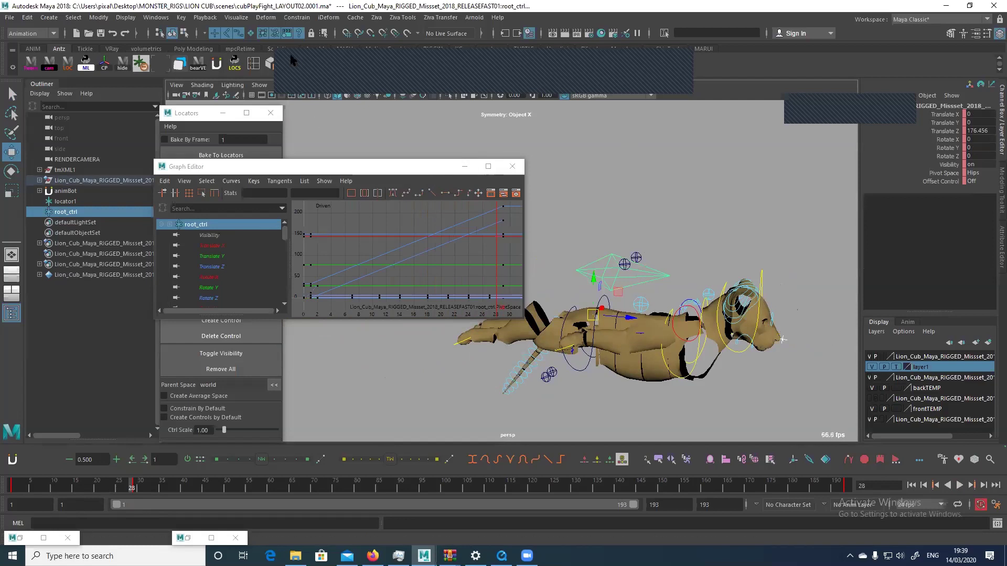
click(296, 17)
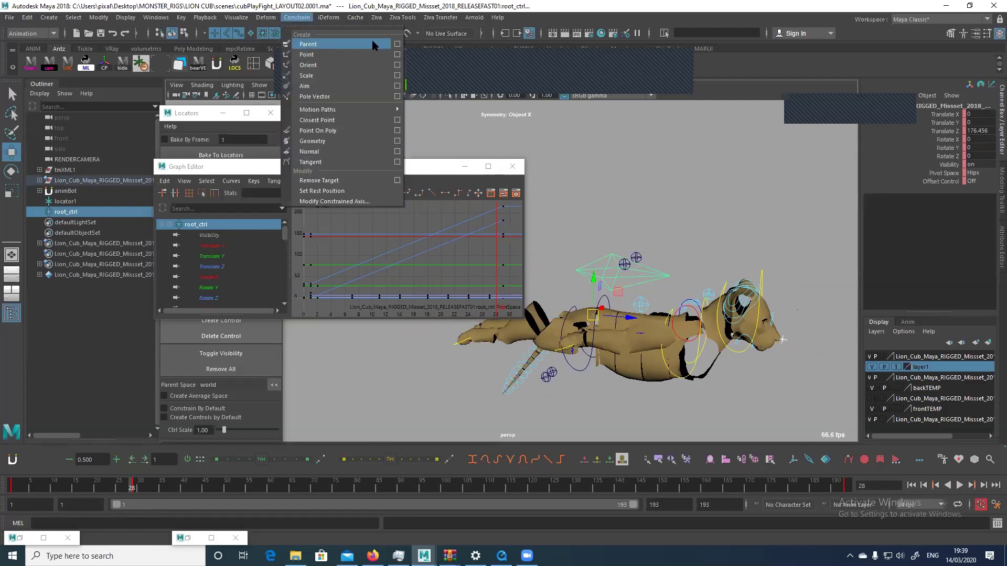
click(397, 44)
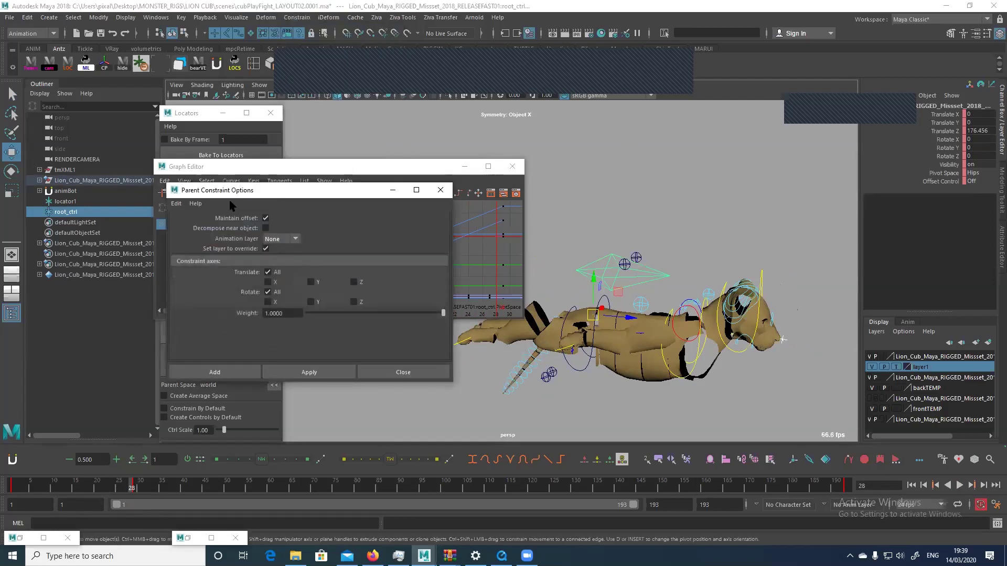
click(220, 370)
Scrub up to frame 28, try moving the root_ctrl locator slightly to test the constraint, and undo the move.
drag(97, 486, 131, 487)
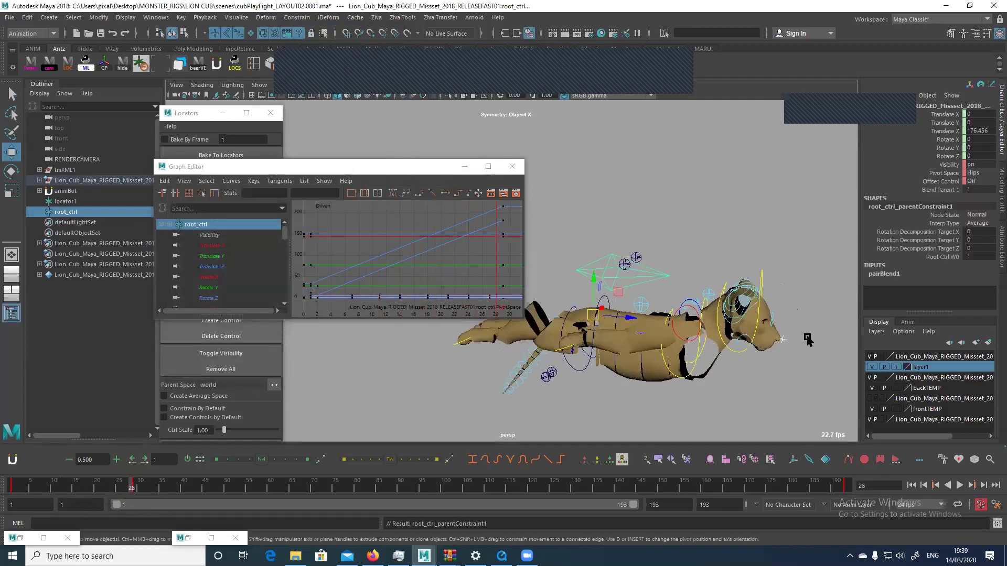
click(784, 340)
mouse_move(783, 339)
mouse_down()
mouse_move(787, 331)
mouse_move(786, 347)
mouse_up()
key(ctrl+z)
Go to frame 29 and limit the playback range to frames 29–116.
click(135, 489)
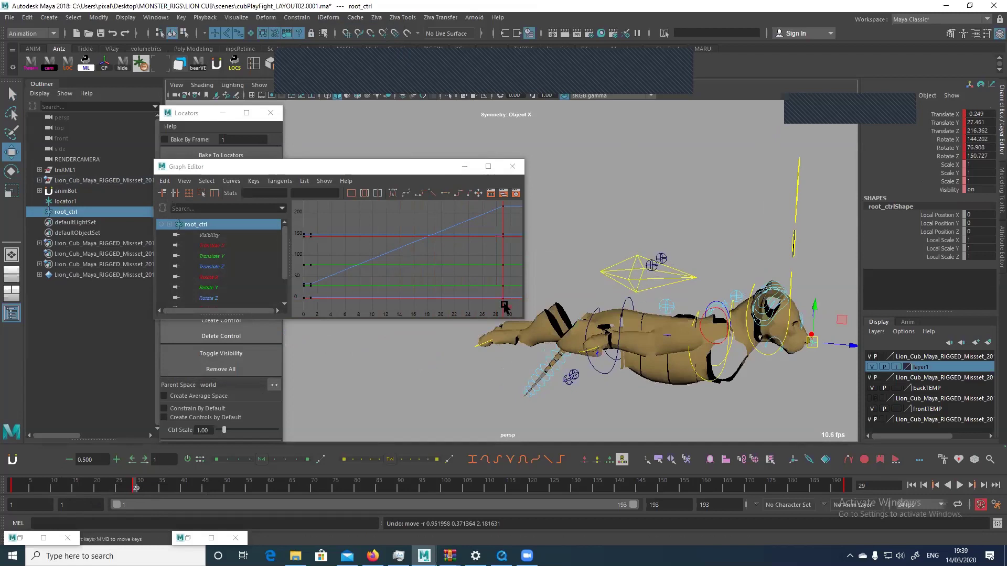
drag(68, 488, 194, 519)
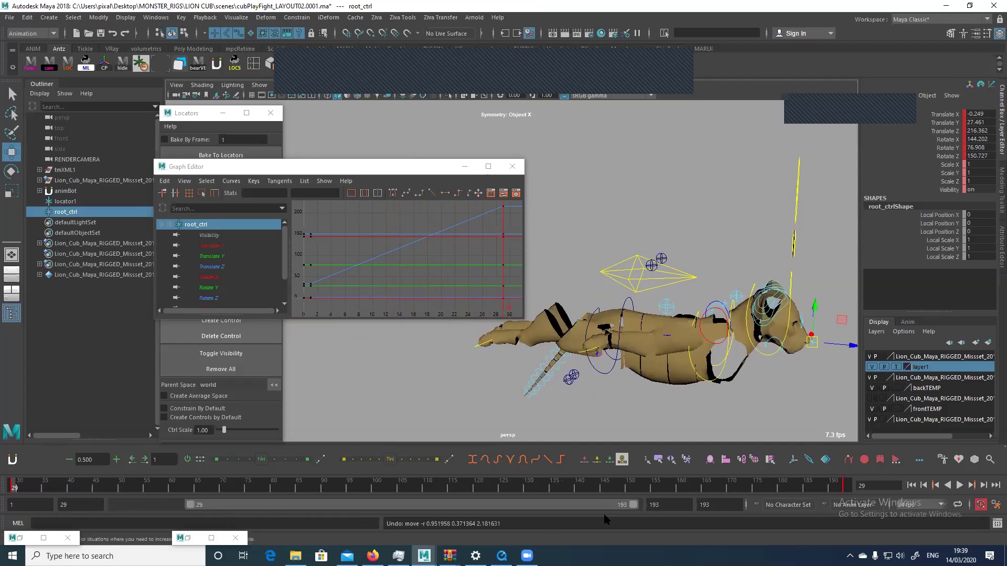
drag(634, 506, 428, 506)
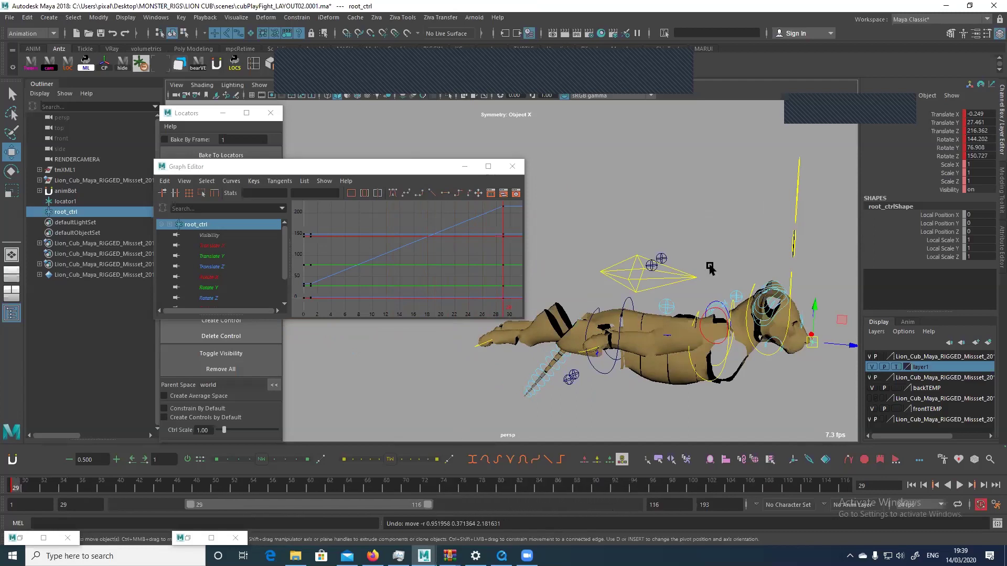
Rotate the root_ctrl locator at frame 42 to about X 103.3, Y 36.8, Z 105.3, swinging the body up around the nose.
drag(66, 478, 139, 482)
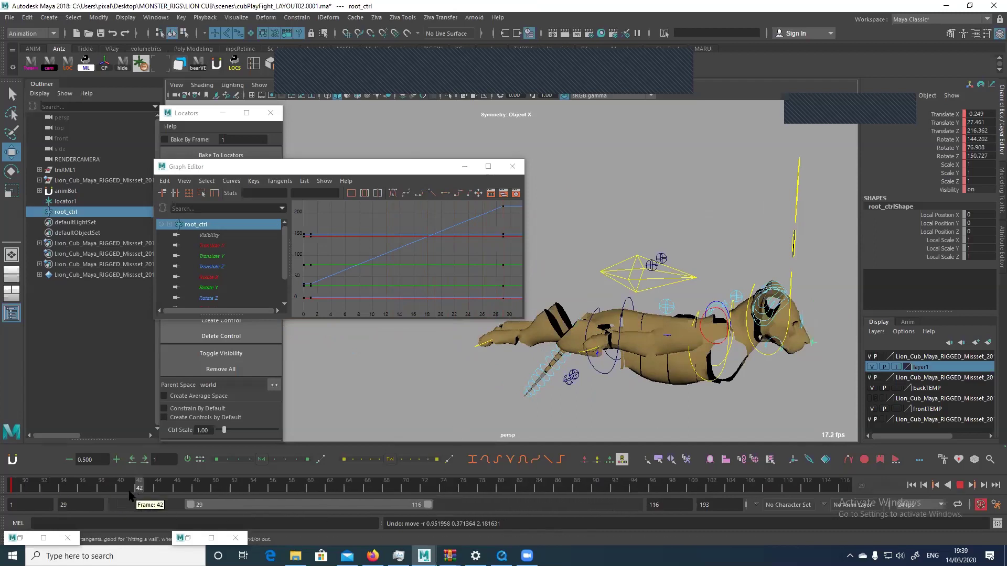
key(e)
drag(798, 313, 822, 316)
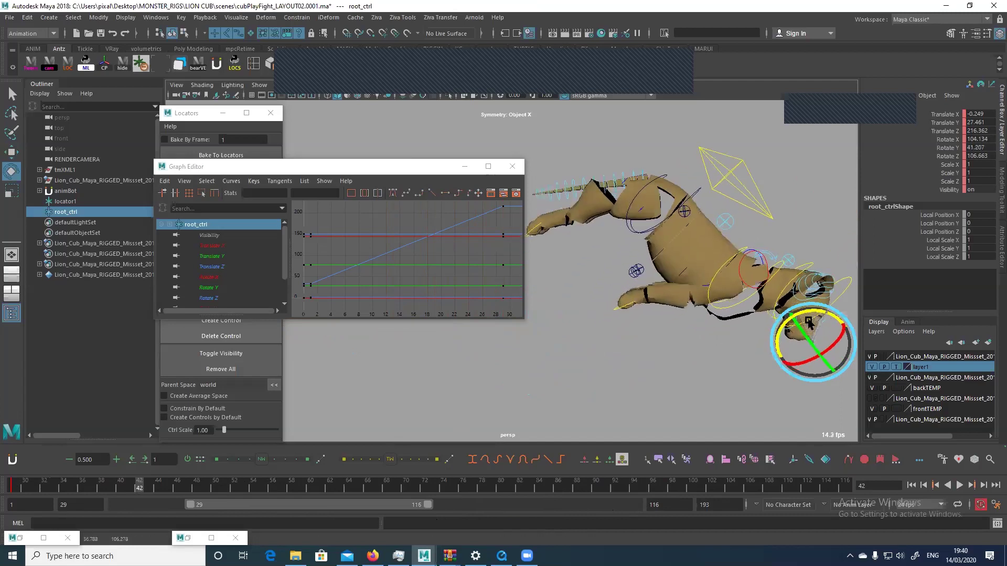
Key further locator rotations at frames 49, 57 and 62, ending at about X 154.5, Y 78.3, Z 161.2.
key(alt+period)
key(alt+period)
key(alt+period)
key(alt+period)
key(alt+period)
key(alt+period)
key(alt+period)
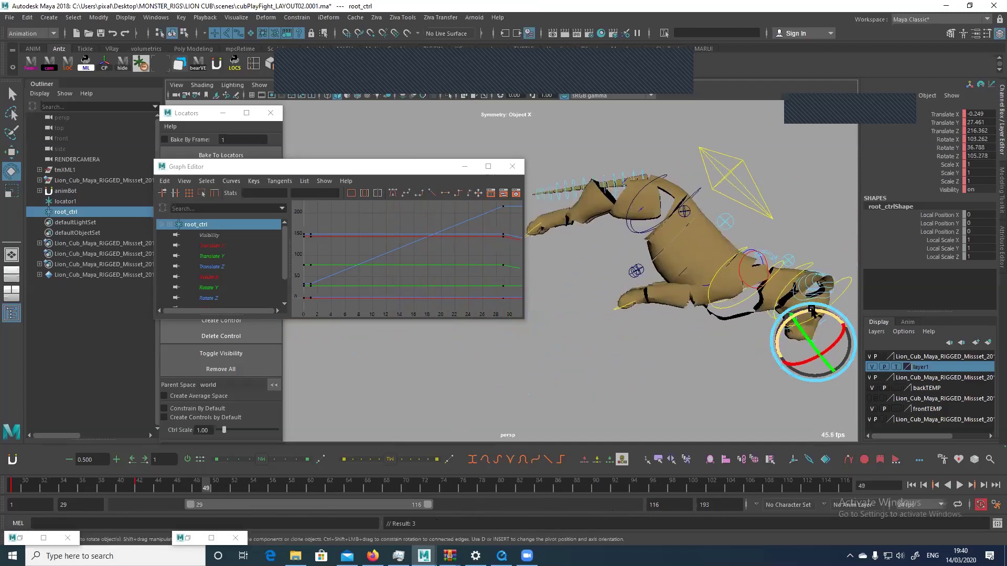
drag(814, 312, 790, 323)
key(alt+period)
key(alt+period)
key(alt+period)
key(alt+period)
key(alt+period)
key(alt+period)
key(alt+period)
key(alt+period)
key(alt+period)
key(alt+period)
key(alt+period)
key(alt+period)
key(alt+period)
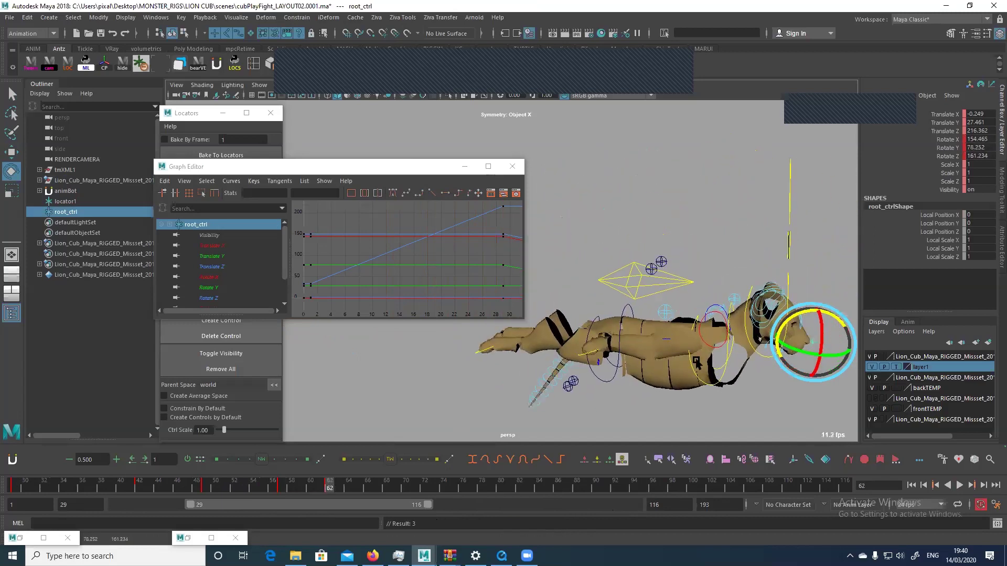
Play back the body swings from frame 29 and retime the locator's rotation keys to frames 35, 42, 49 and 54.
drag(49, 484, 6, 471)
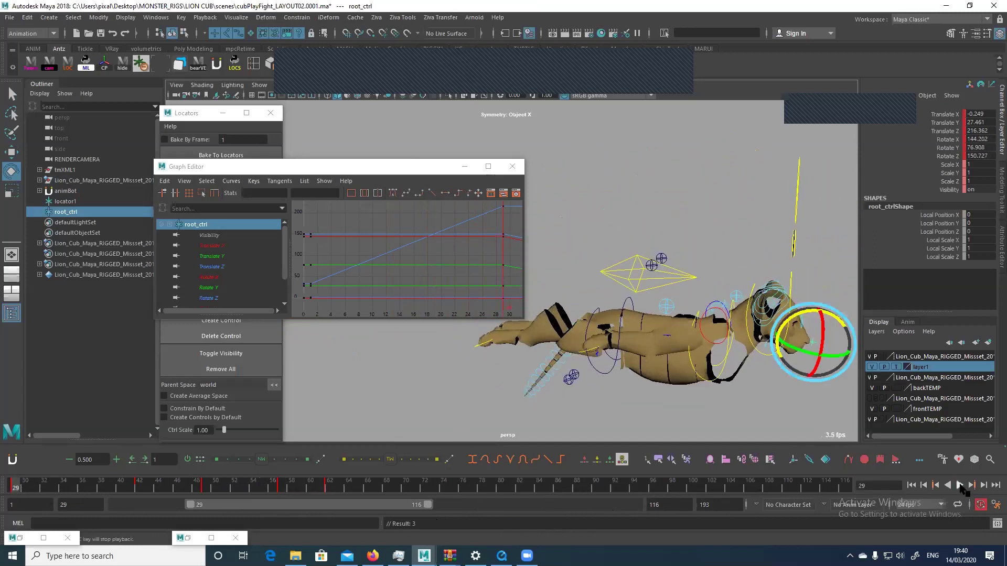
click(958, 482)
click(959, 483)
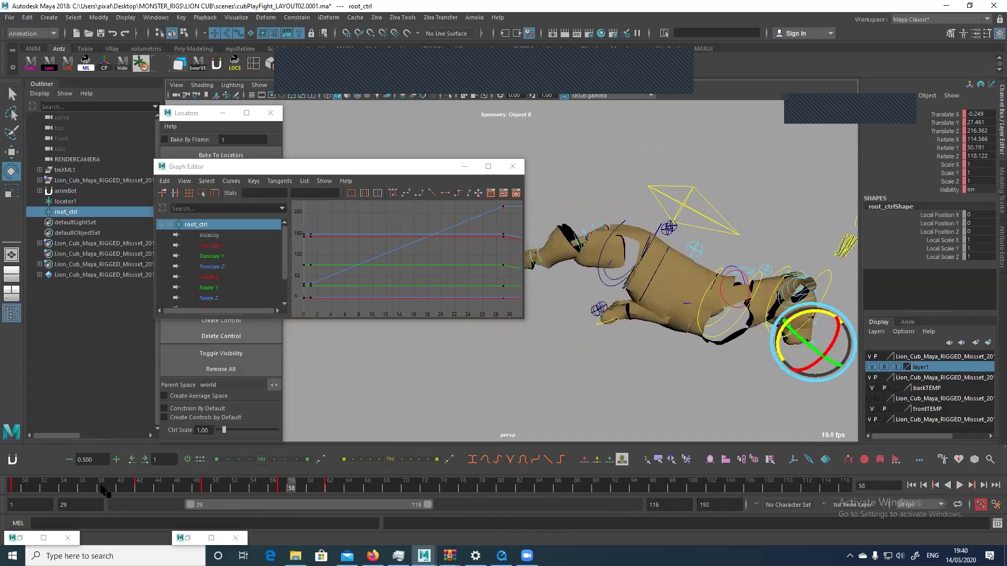
drag(100, 484, 16, 484)
click(189, 489)
Toggle the rig controls' visibility off and on, then compare the root control and the root_ctrl locator while scrubbing to frame 53.
key(alt+1)
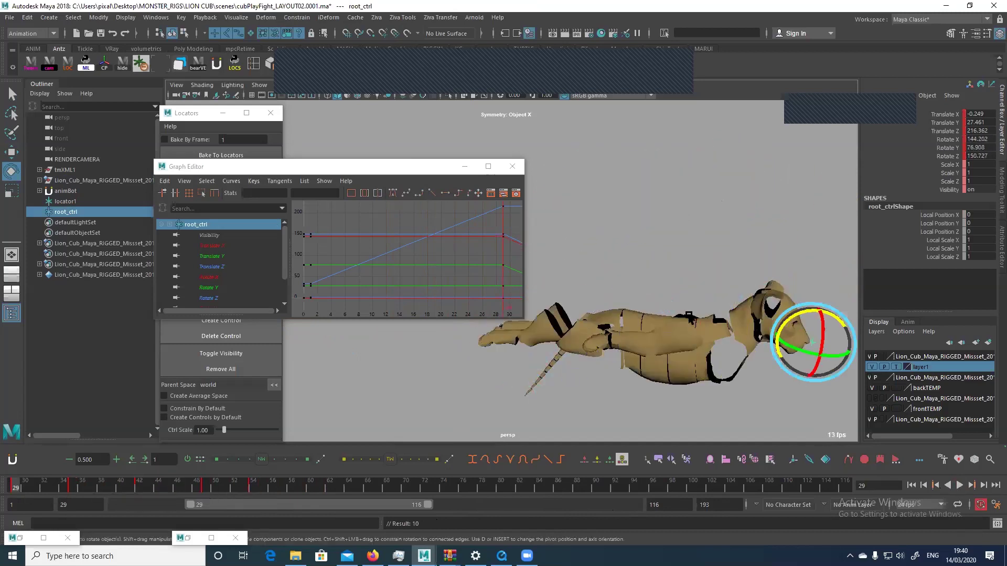
key(alt+1)
click(672, 294)
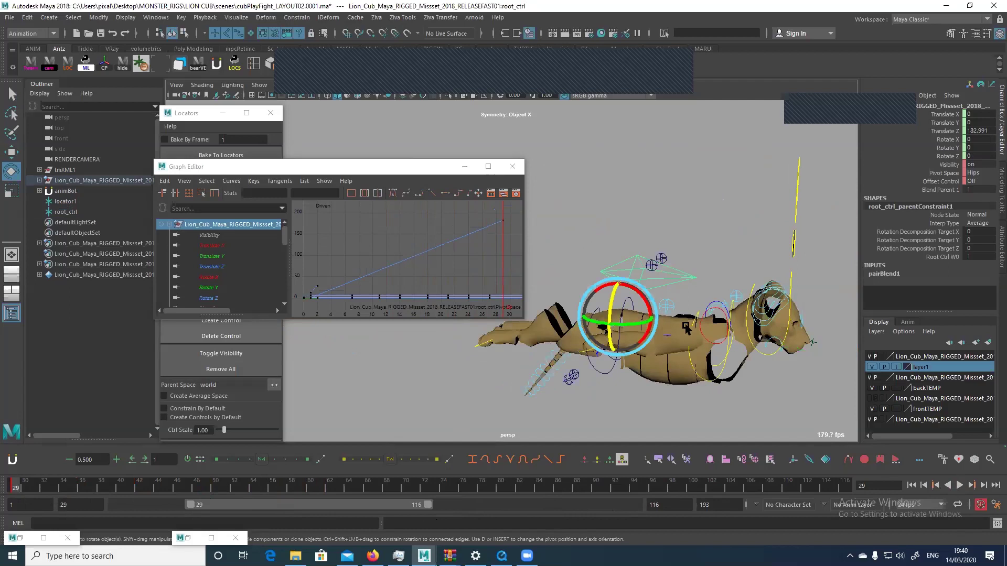
drag(235, 491, 244, 491)
click(818, 342)
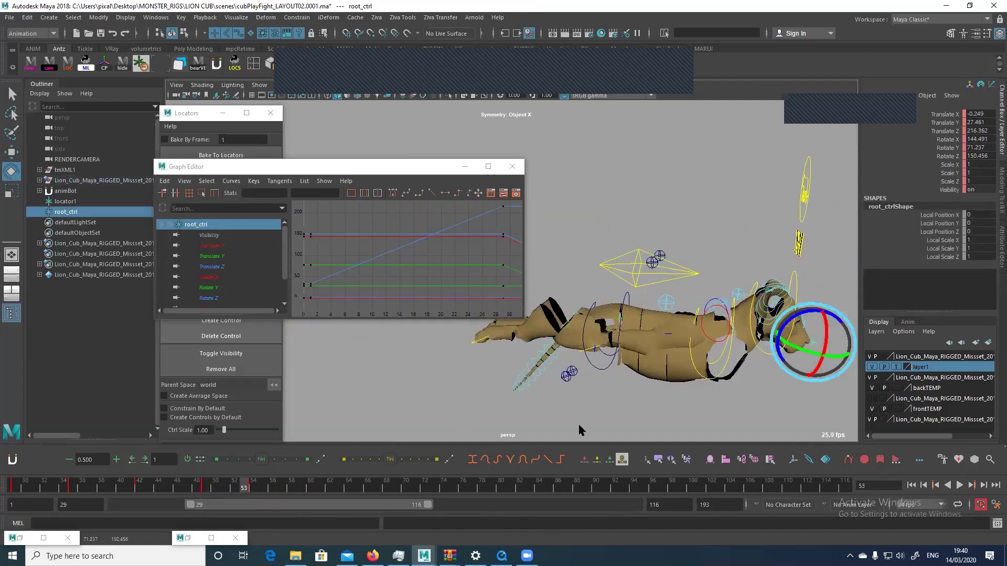
Go to frame 54 and shorten the playback range to frames 29–54.
click(255, 492)
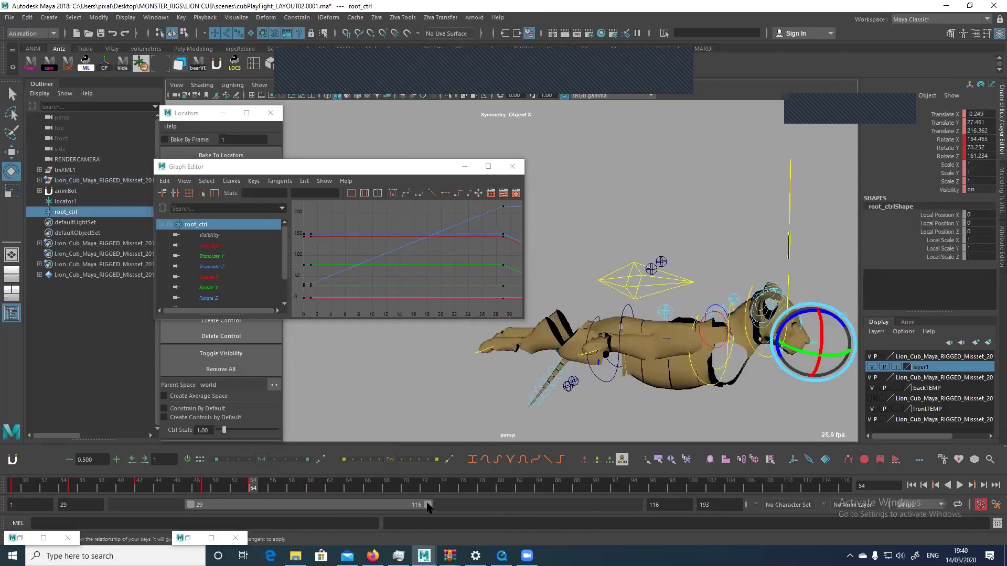
drag(428, 507, 258, 494)
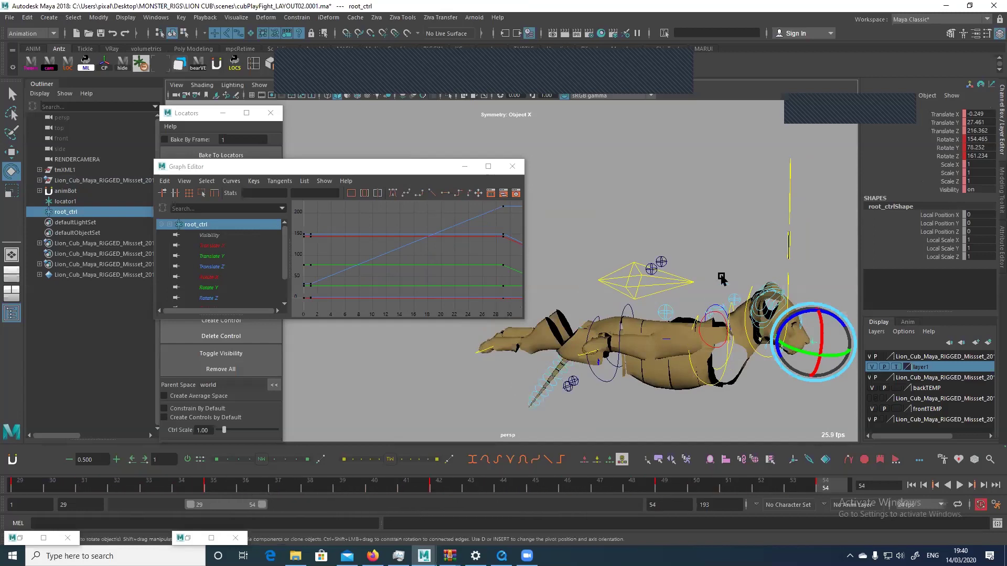
Bake the cub's root control over the time slider range with Smart Bake turned off and Sample by set to 1.
click(677, 280)
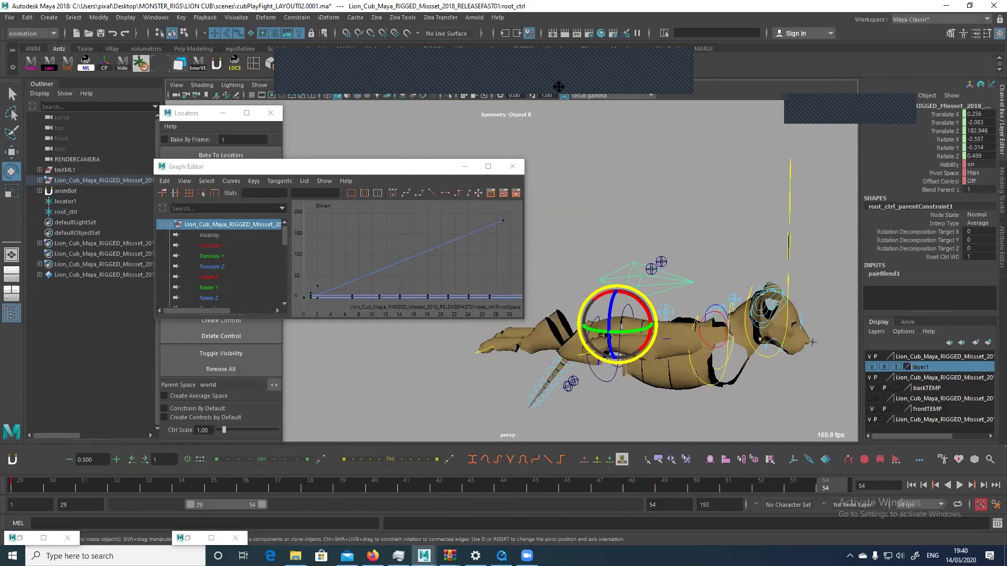
double_click(27, 9)
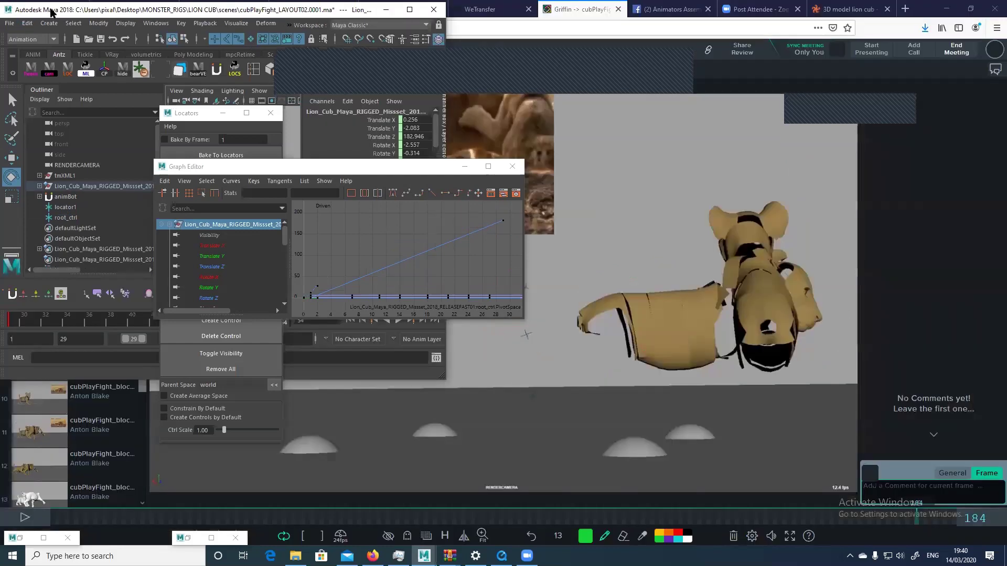
double_click(49, 9)
key(super+Up)
click(27, 17)
mouse_move(114, 112)
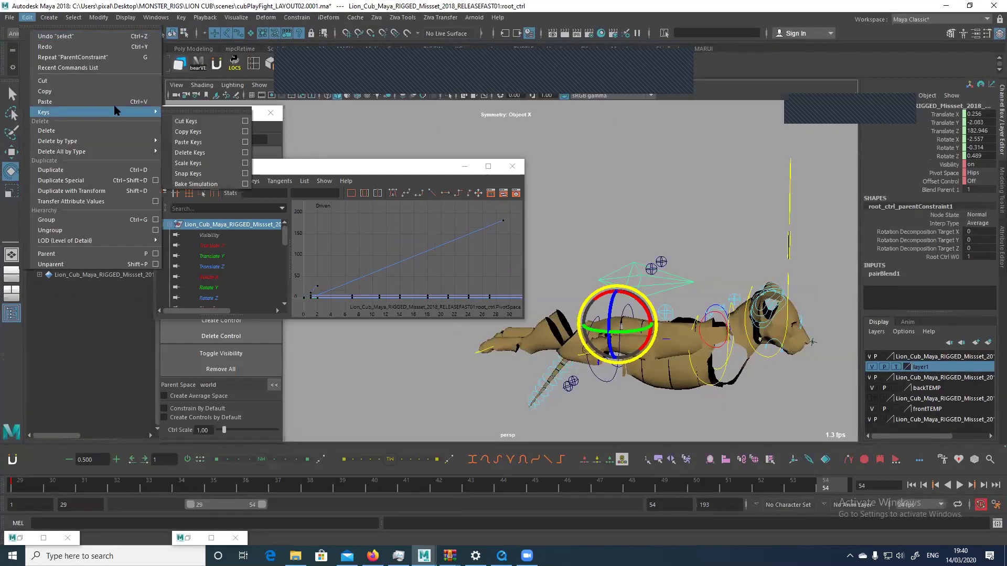
click(245, 183)
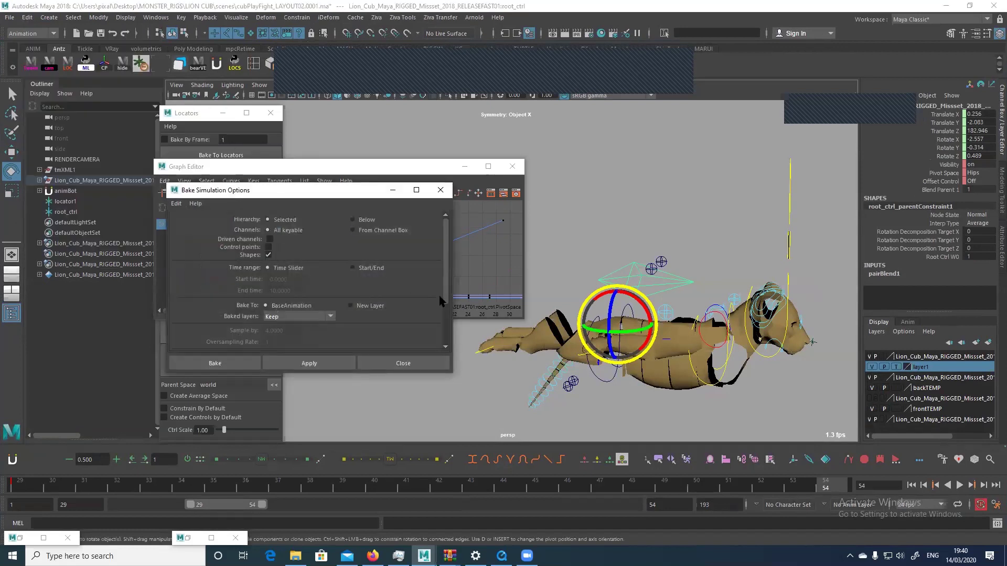
scroll(396, 292, down, 2)
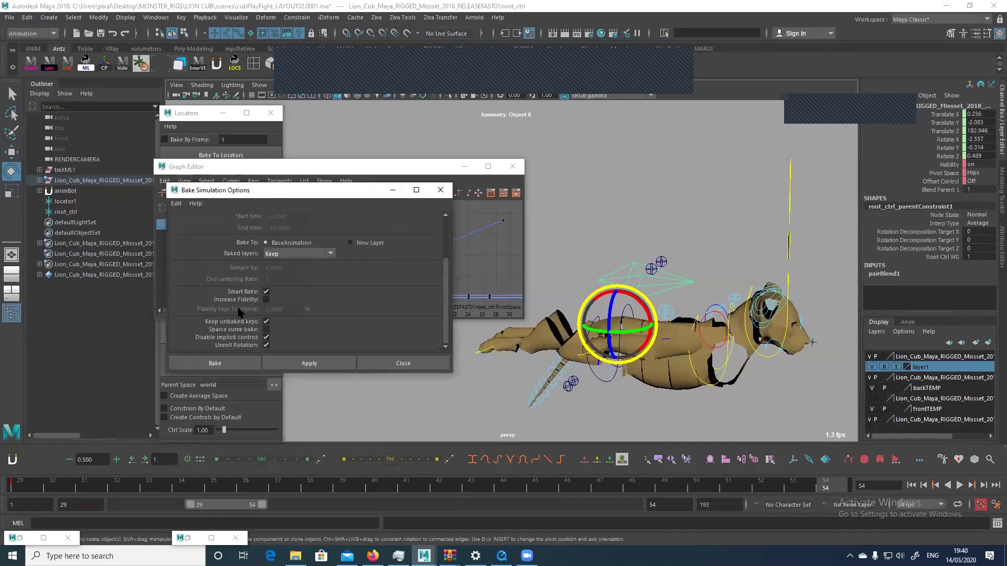
click(266, 293)
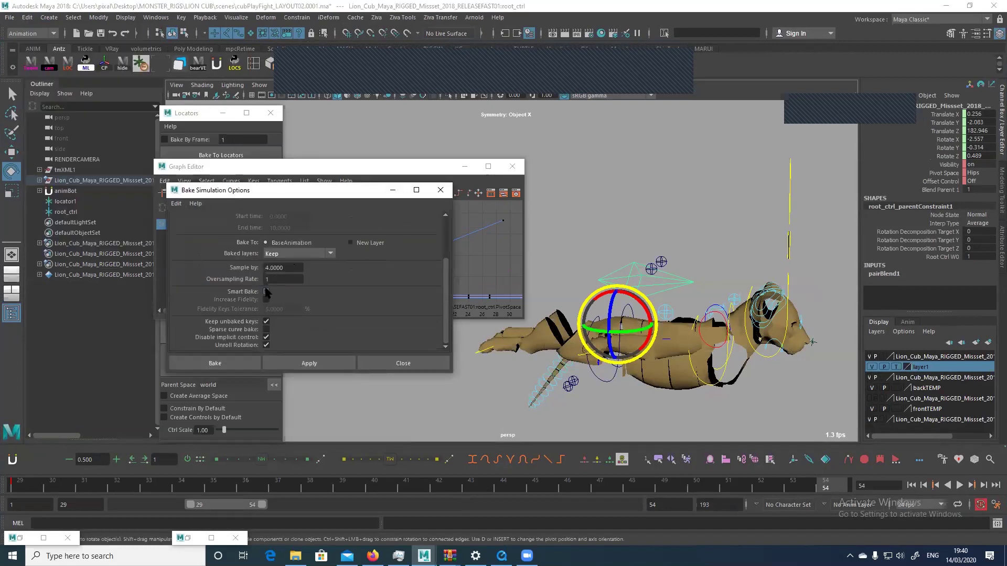
double_click(282, 267)
text(1)
click(210, 363)
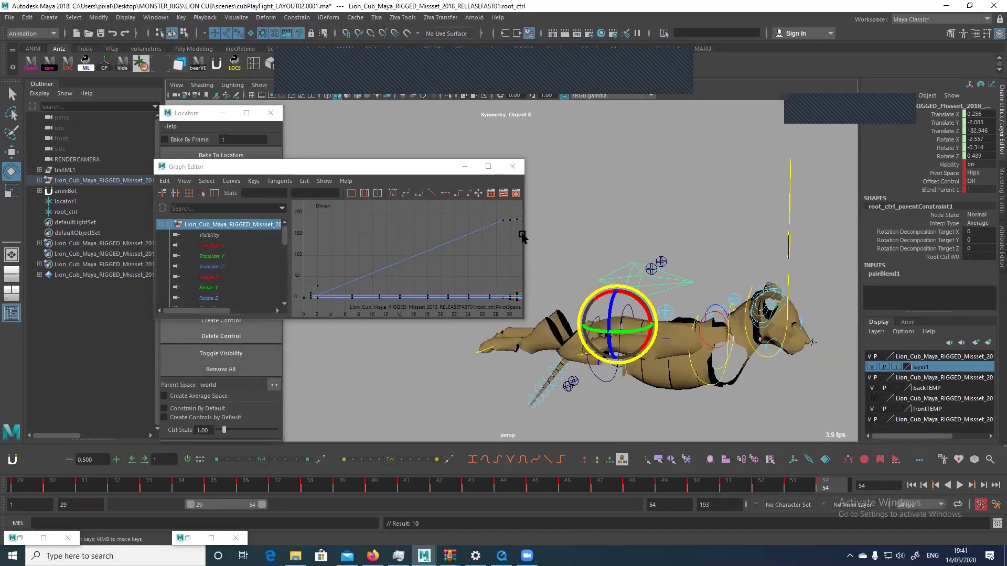
Reveal the root control in the Outliner and inspect its child root_ctrl_parentConstraint1, returning to the control.
key(f)
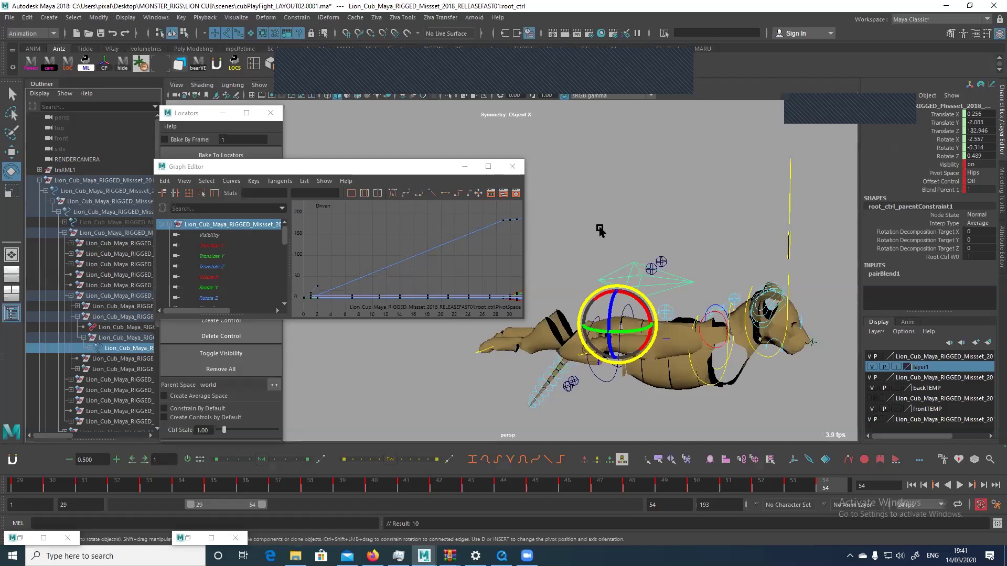
click(90, 348)
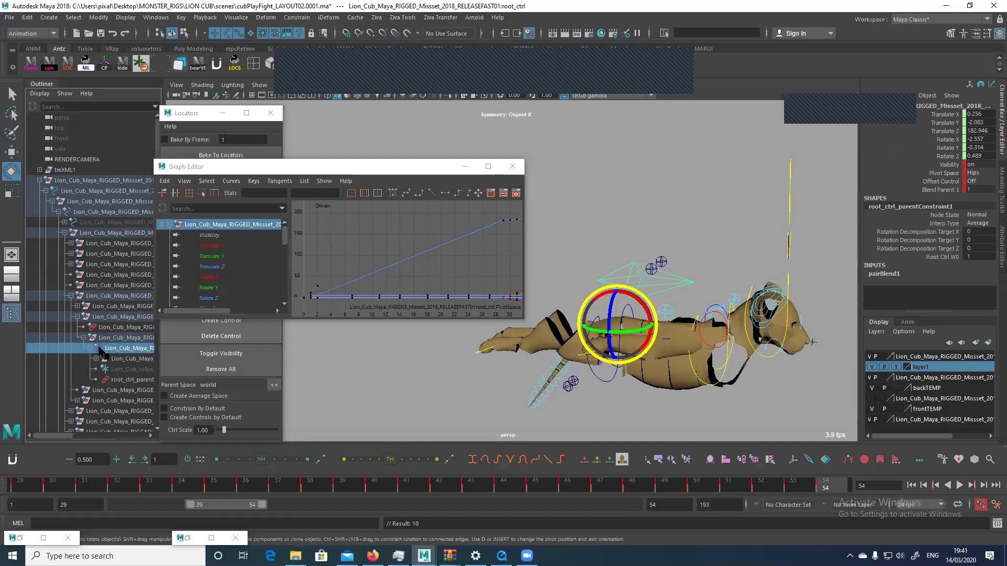
click(131, 380)
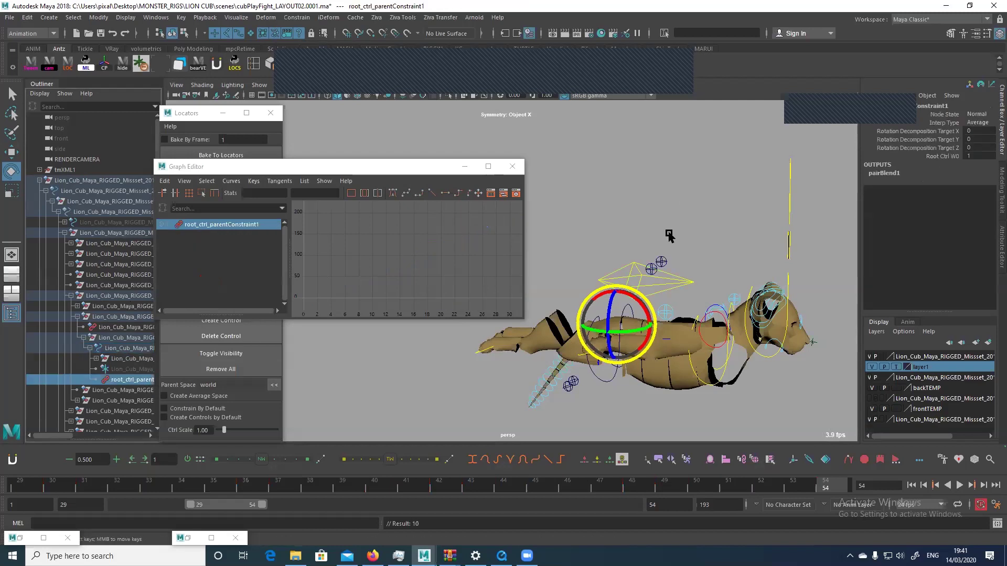
key(Up)
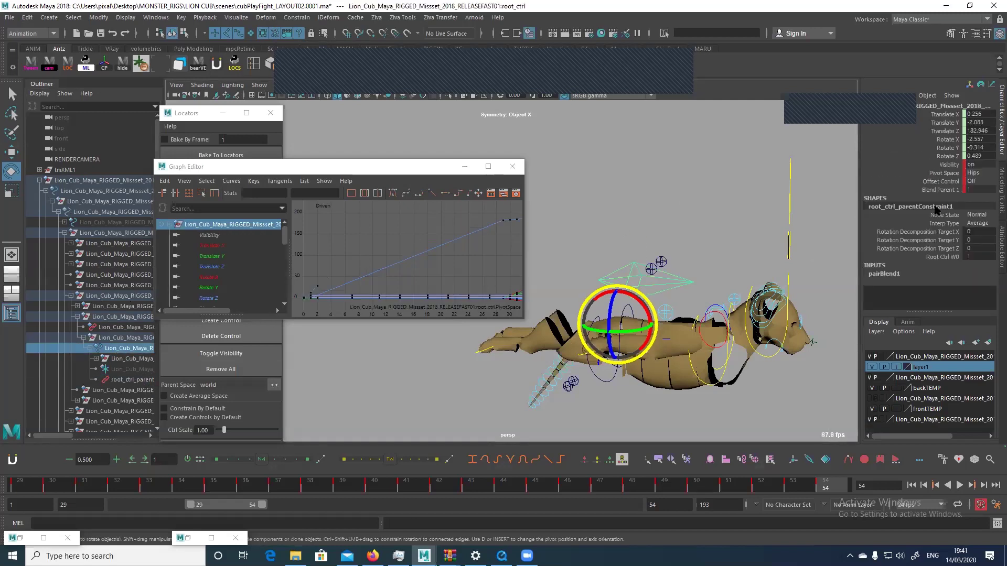
Try to delete root_ctrl_parentConstraint1 with a MEL delete command using its copied name, and undo the attempt.
double_click(934, 206)
key(ctrl+c)
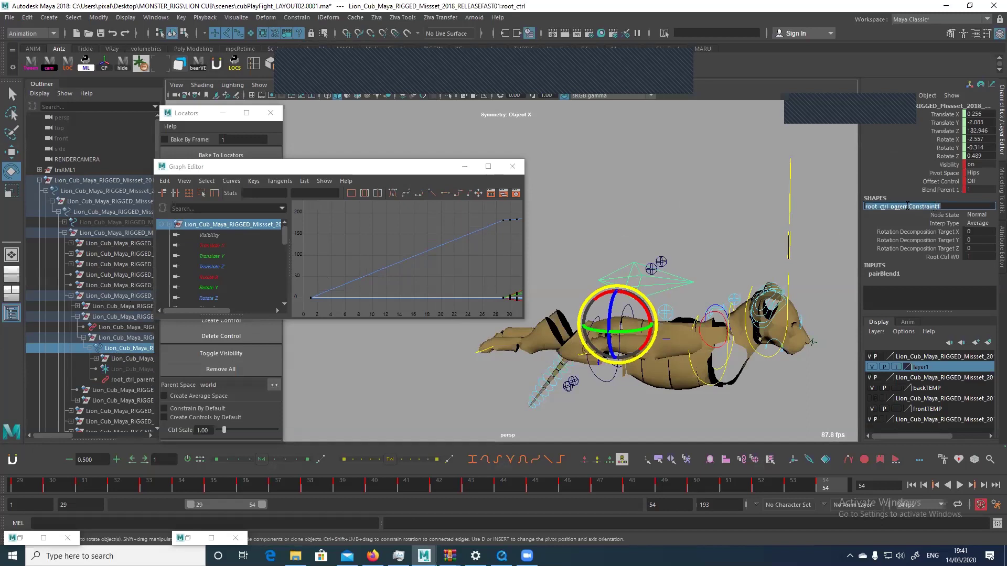
click(138, 523)
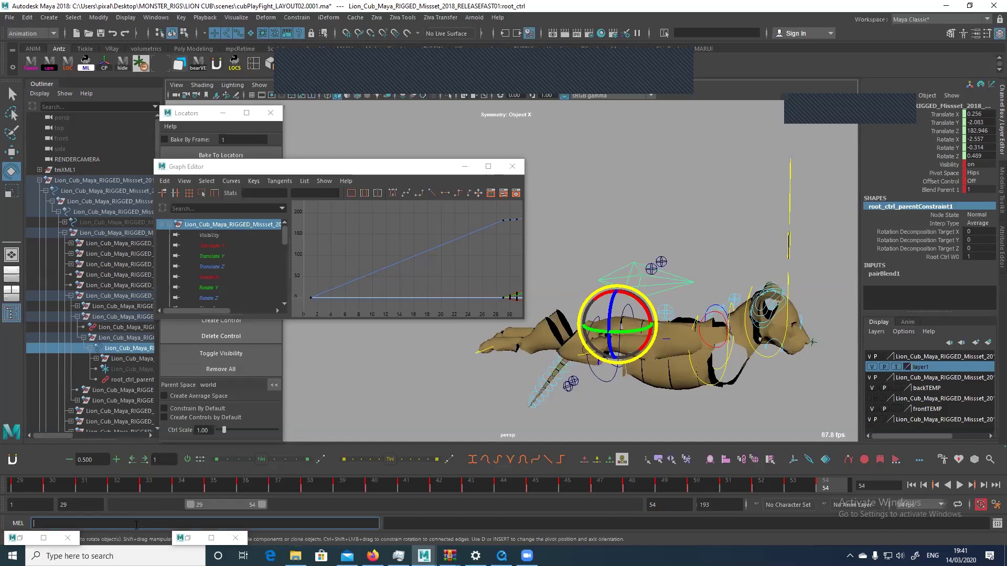
text(de)
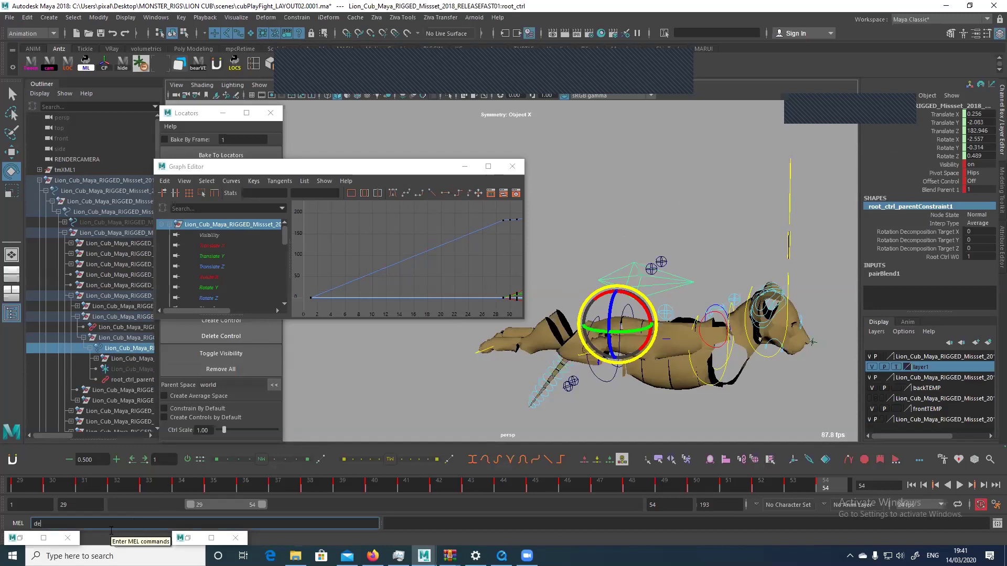
text(lete)
key(ctrl+v)
key(Return)
key(ctrl+z)
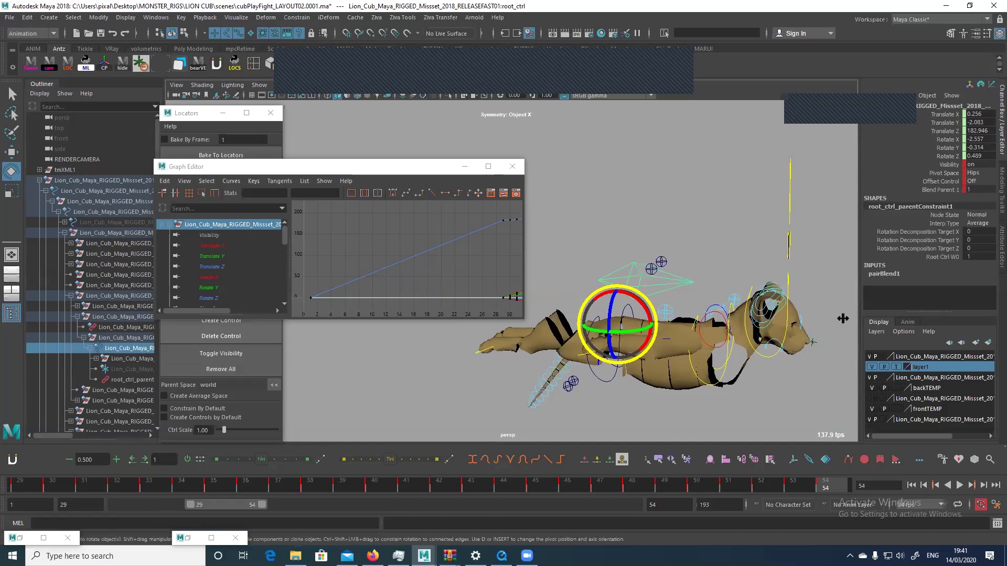
Delete root_ctrl_parentConstraint1 from the root control and reselect the control.
key(Down)
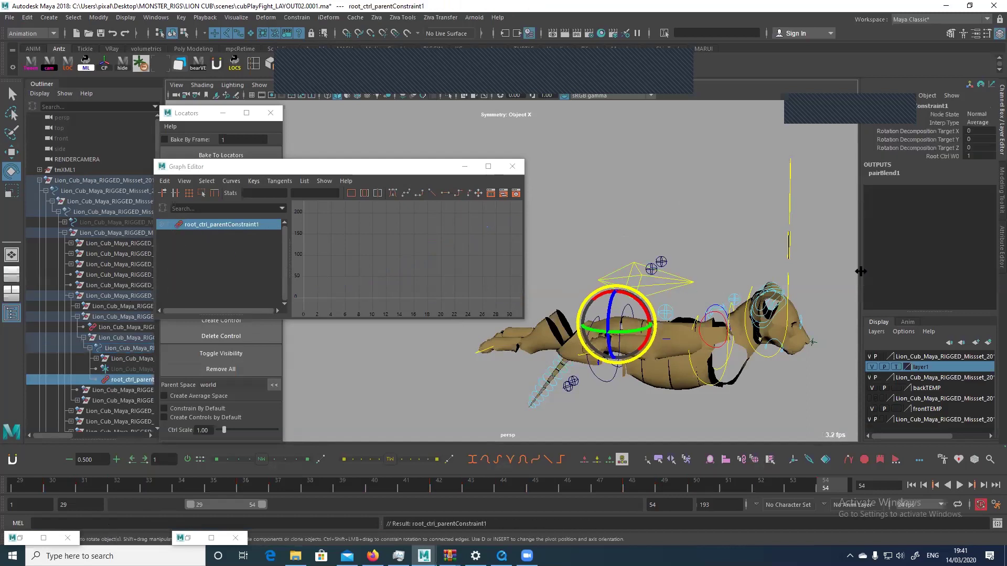
key(Delete)
click(696, 284)
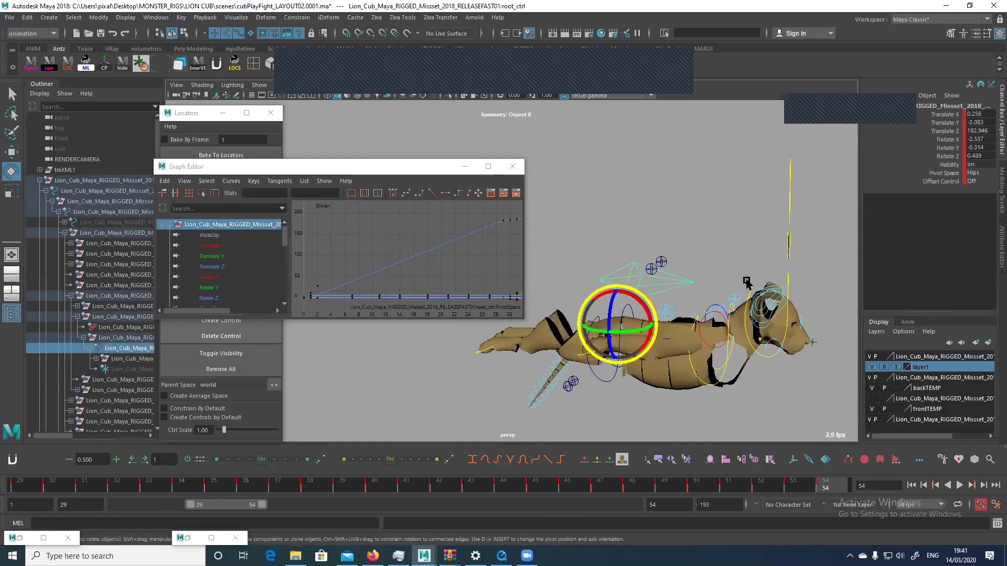
Play back the baked root control motion and widen the playback range to frames 1–89.
key(w)
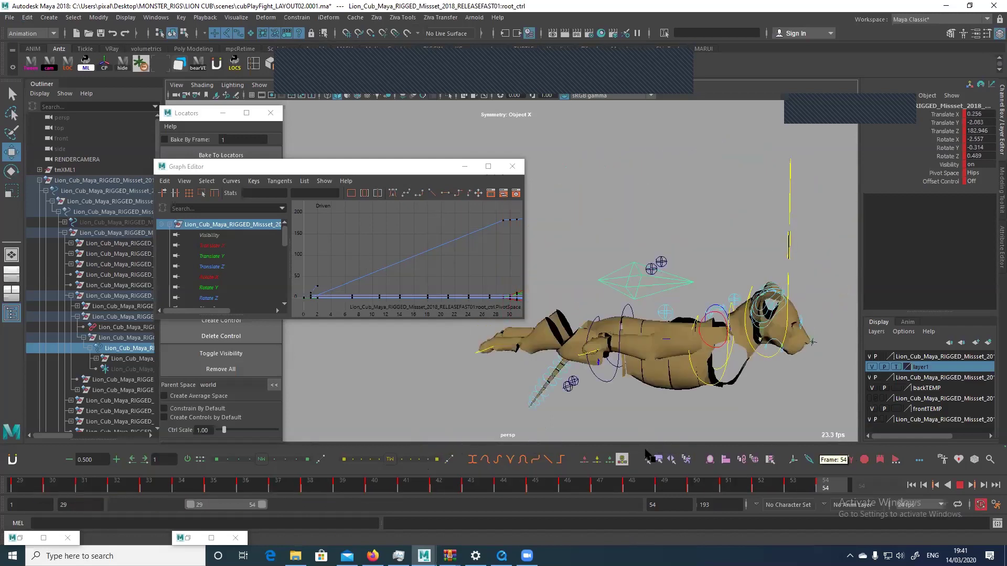
drag(499, 480, 534, 466)
drag(190, 504, 811, 429)
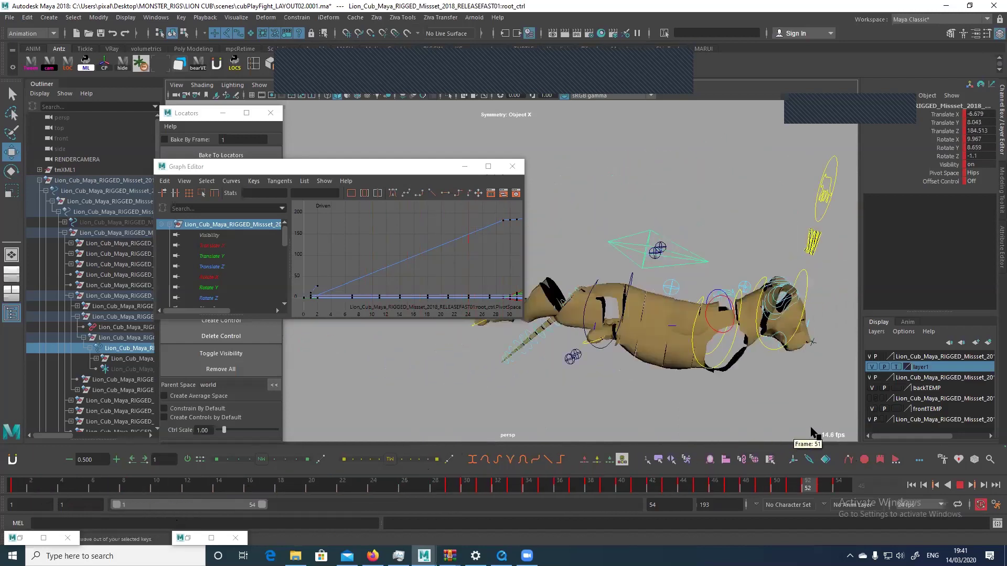
drag(261, 505, 357, 505)
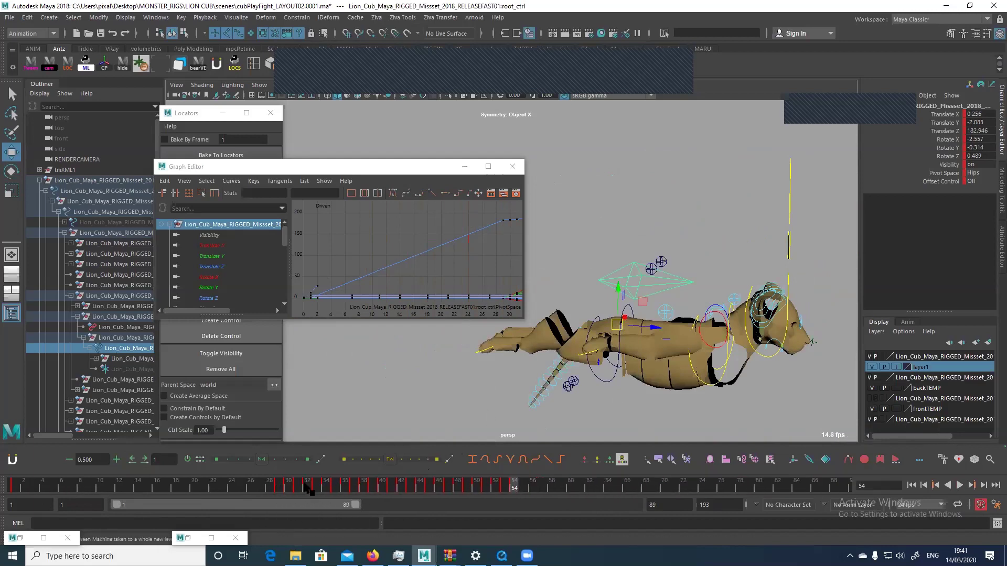
click(283, 486)
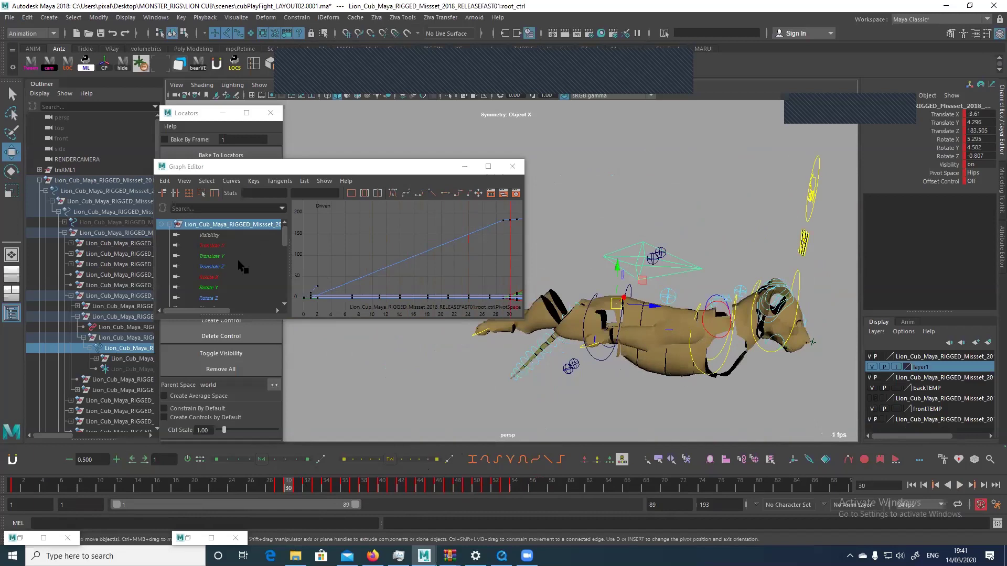
Smooth the root control's baked Rotate X, Rotate Y and Rotate Z keys in the Graph Editor.
click(242, 277)
drag(405, 216, 506, 290)
key(f)
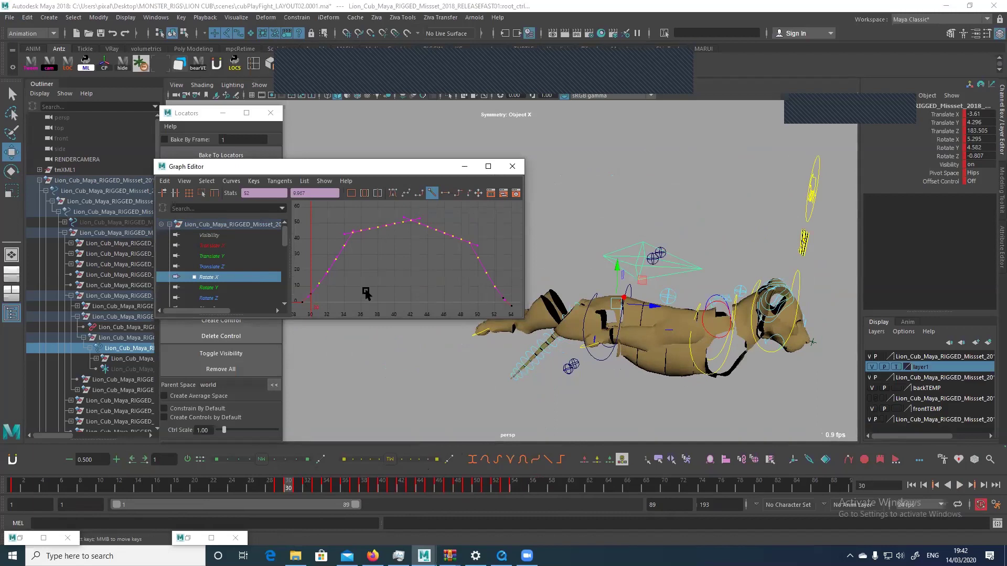
drag(321, 198, 498, 213)
click(223, 288)
drag(381, 284, 522, 204)
key(f)
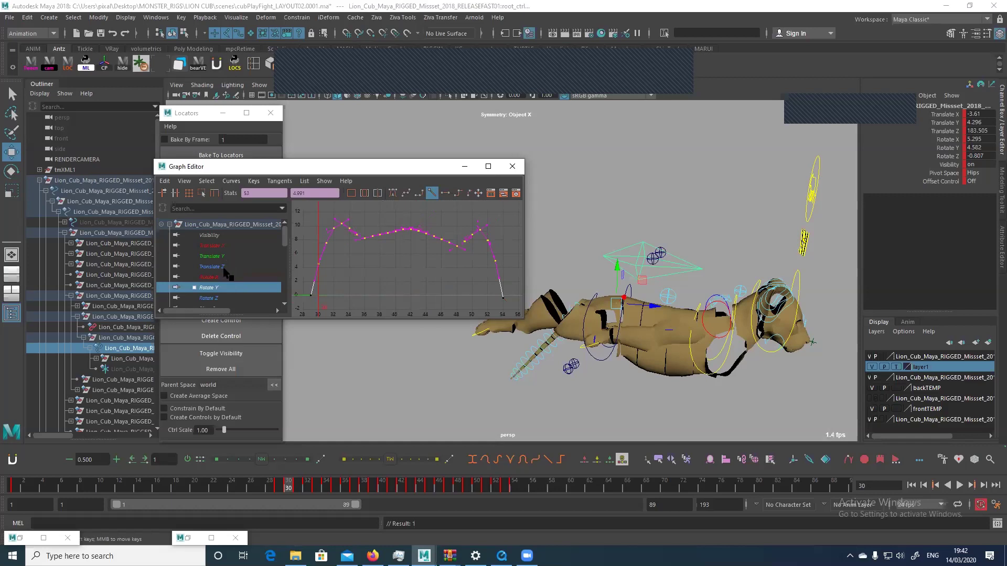
click(227, 298)
drag(394, 229, 518, 317)
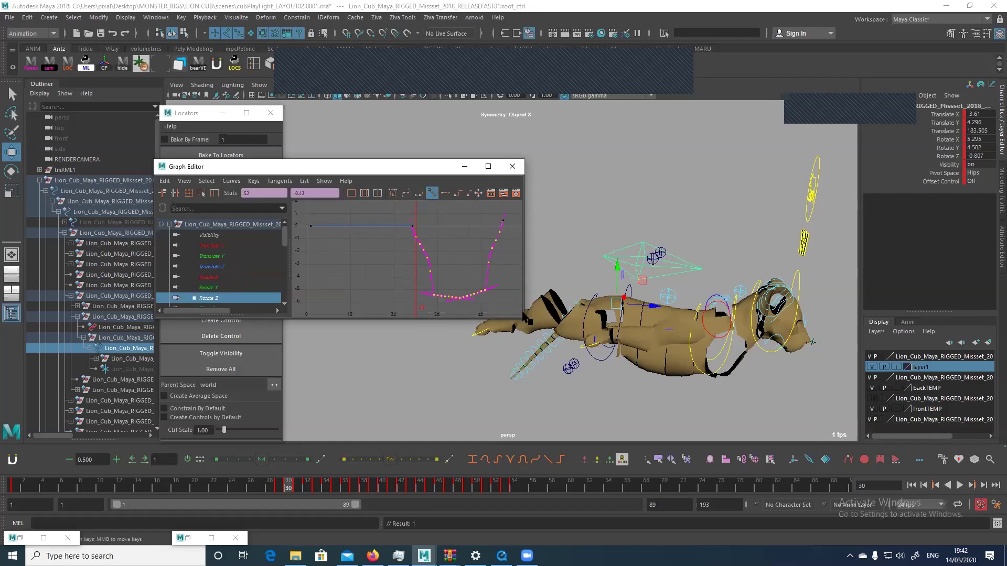
Smooth the root control's baked Translate X, Translate Y and Translate Z keys from about frame 30 onward.
click(234, 246)
drag(401, 232, 519, 319)
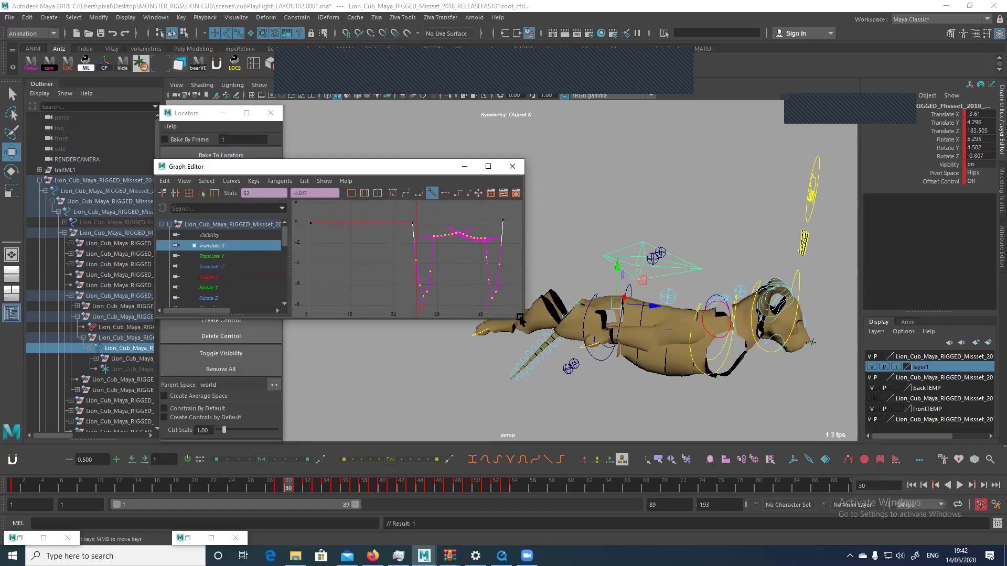
key(g)
click(235, 256)
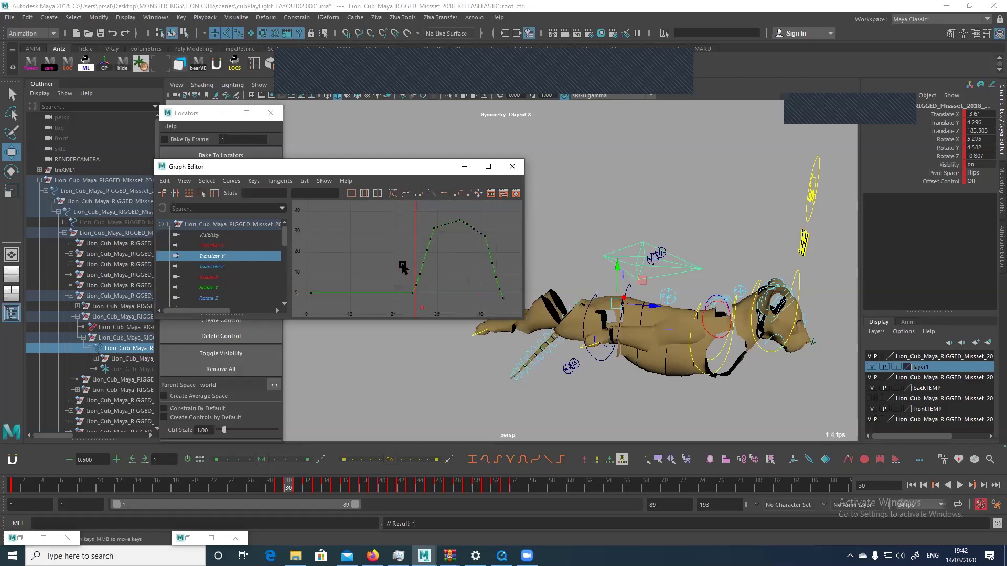
drag(403, 282, 525, 202)
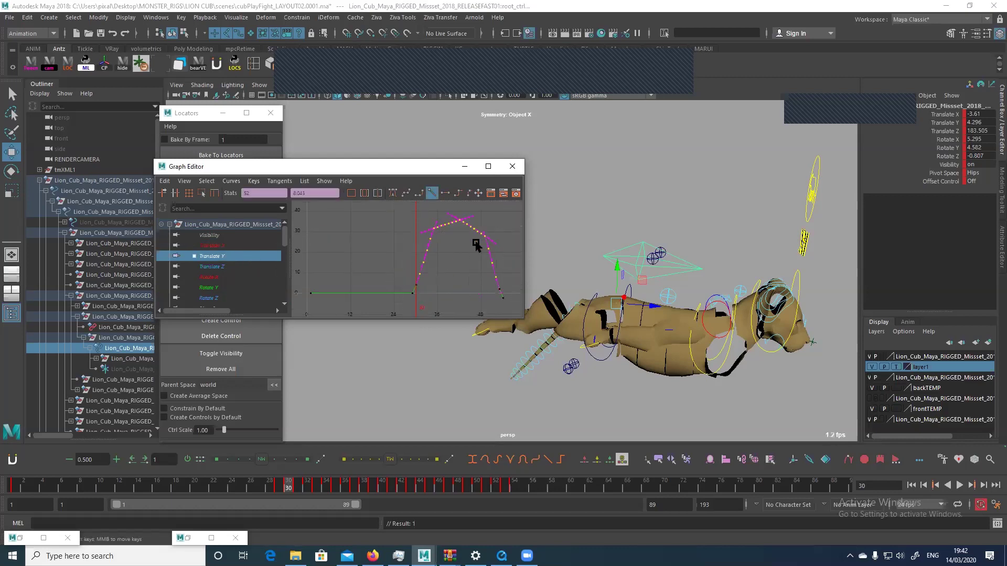
click(215, 267)
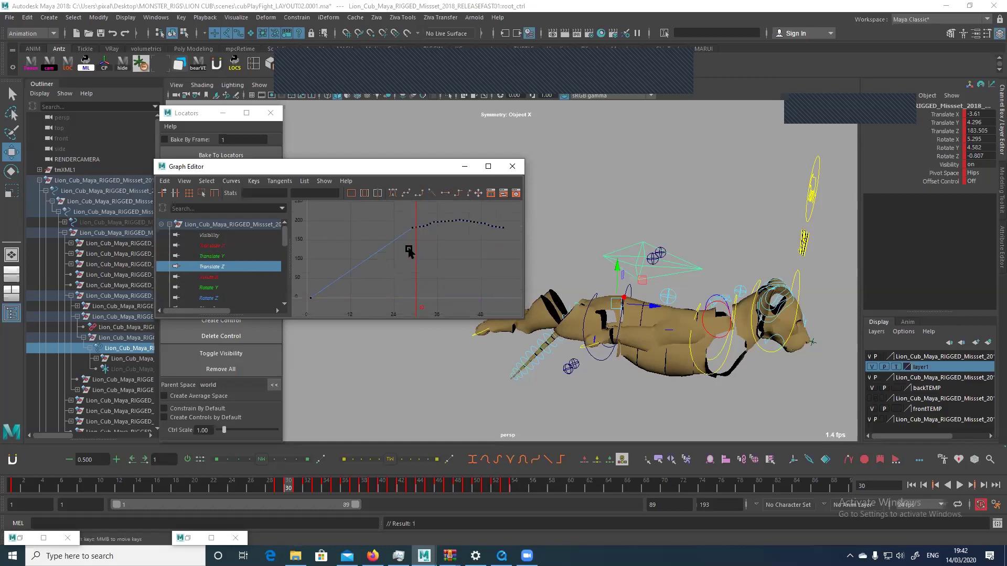
drag(394, 252, 530, 205)
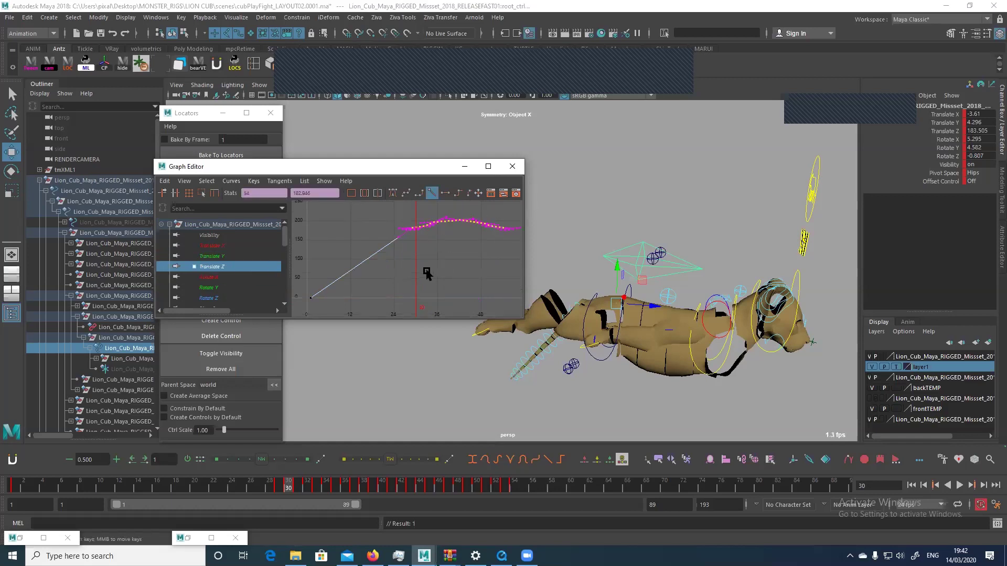
mouse_move(417, 225)
middle_down()
mouse_move(440, 225)
mouse_move(403, 232)
middle_up()
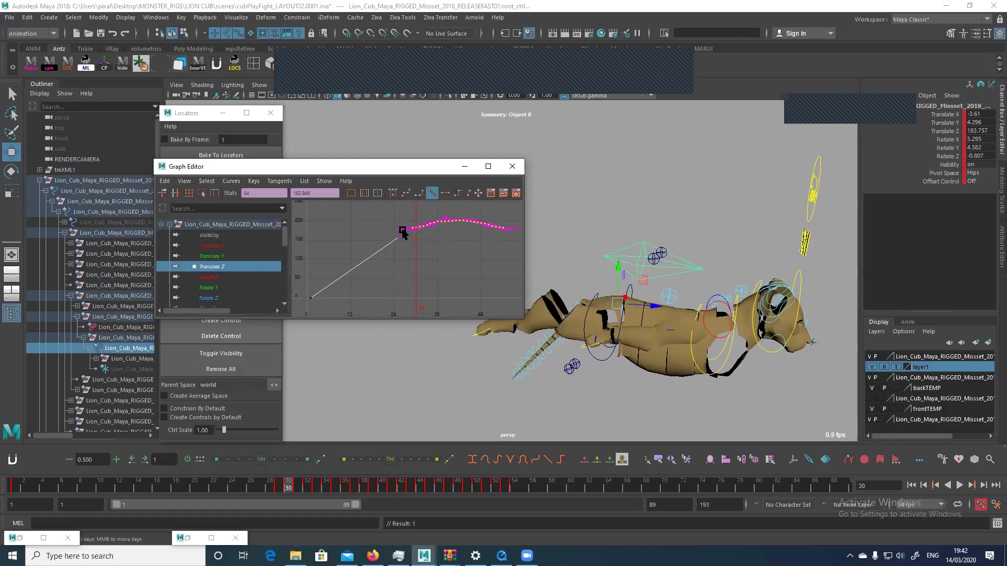
Make the Translate Z curve uneven by lowering the keys at frames 34–36 to about 167 and raising frames 39–42 to about 218.
key(q)
click(313, 299)
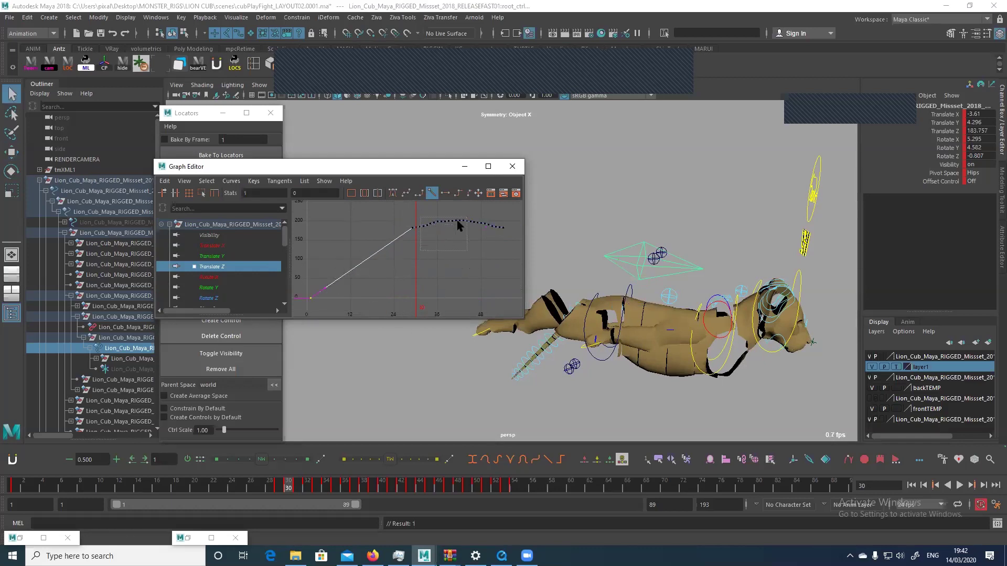
drag(458, 221, 477, 213)
key(f)
key(w)
drag(396, 256, 440, 214)
mouse_move(414, 281)
shift+middle_down()
mouse_move(428, 191)
mouse_move(398, 288)
mouse_move(337, 234)
mouse_move(353, 269)
mouse_move(351, 400)
shift+middle_up()
alt+right_drag(413, 261, 386, 255)
alt+middle_drag(385, 265, 386, 247)
drag(376, 300, 445, 184)
key(f)
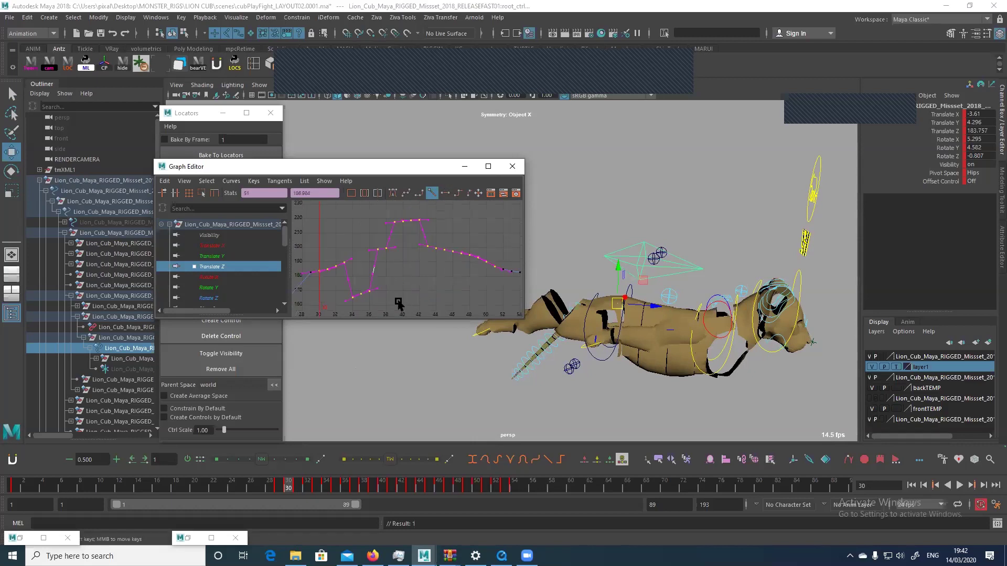
Smooth the offset Translate Z keys around frames 31–46 into a continuous curve.
drag(377, 308, 323, 239)
drag(360, 207, 432, 281)
drag(420, 216, 473, 298)
drag(369, 213, 441, 282)
key(q)
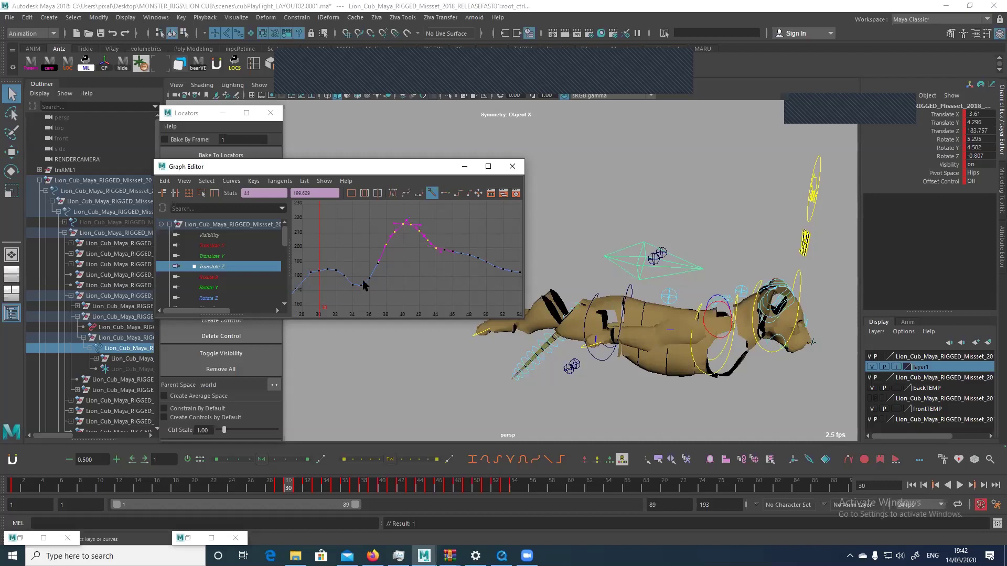
Minimize the Graph Editor and review the cub's smoothed root motion in the viewport, playing it back and scrubbing around frames 26–31.
click(465, 166)
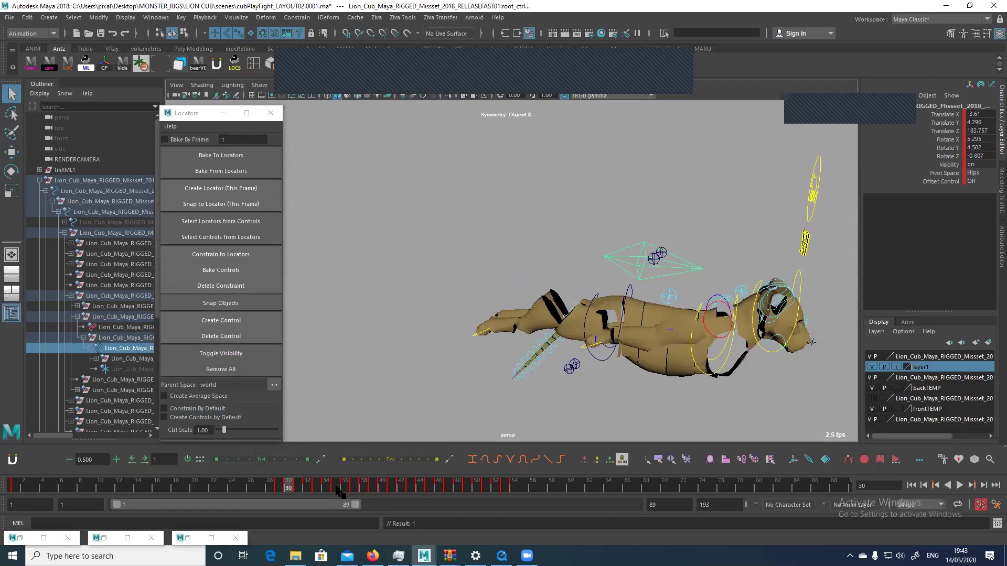
key(alt+v)
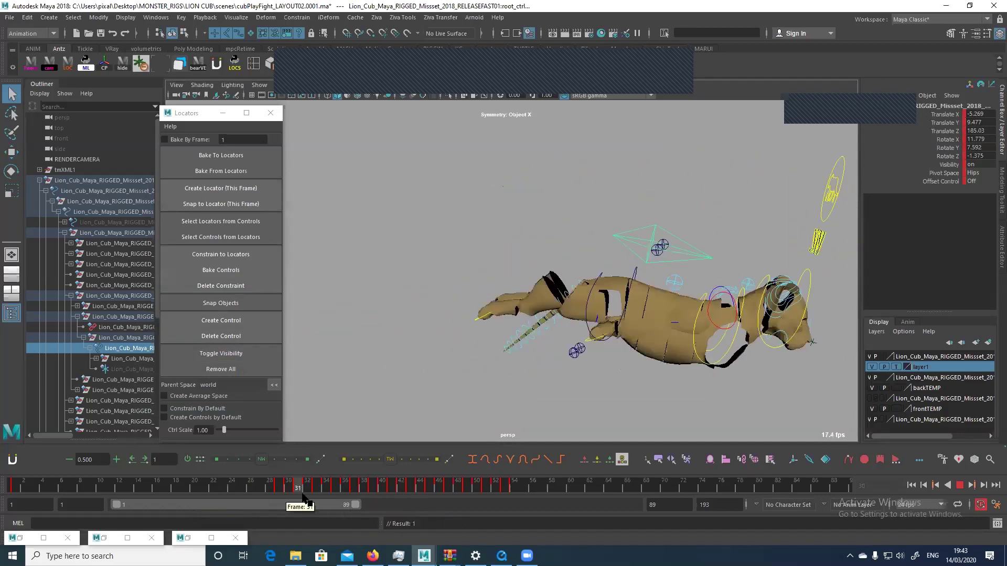
mouse_move(303, 494)
mouse_down()
mouse_move(373, 488)
mouse_move(299, 487)
mouse_up()
key(ctrl+z)
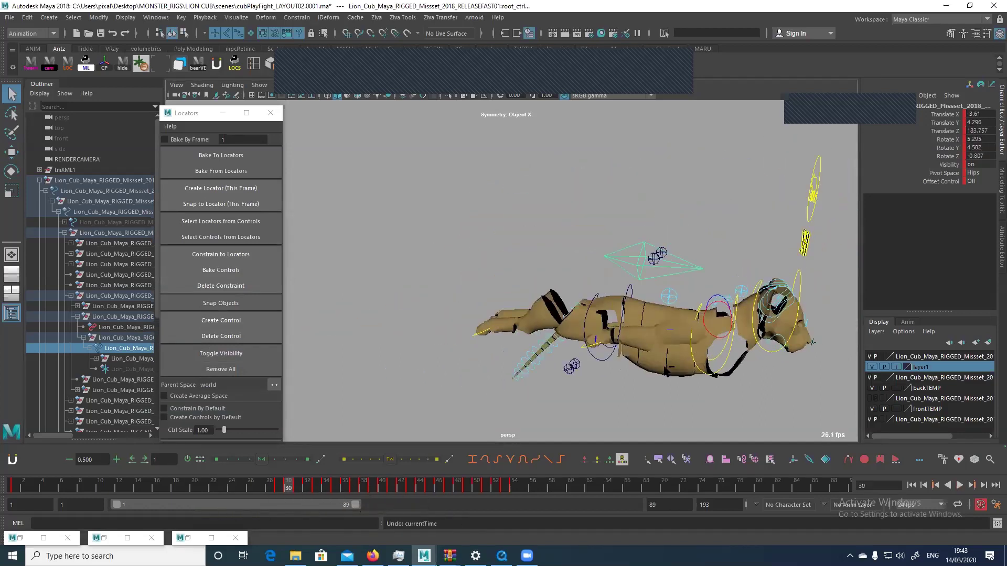
key(alt+v)
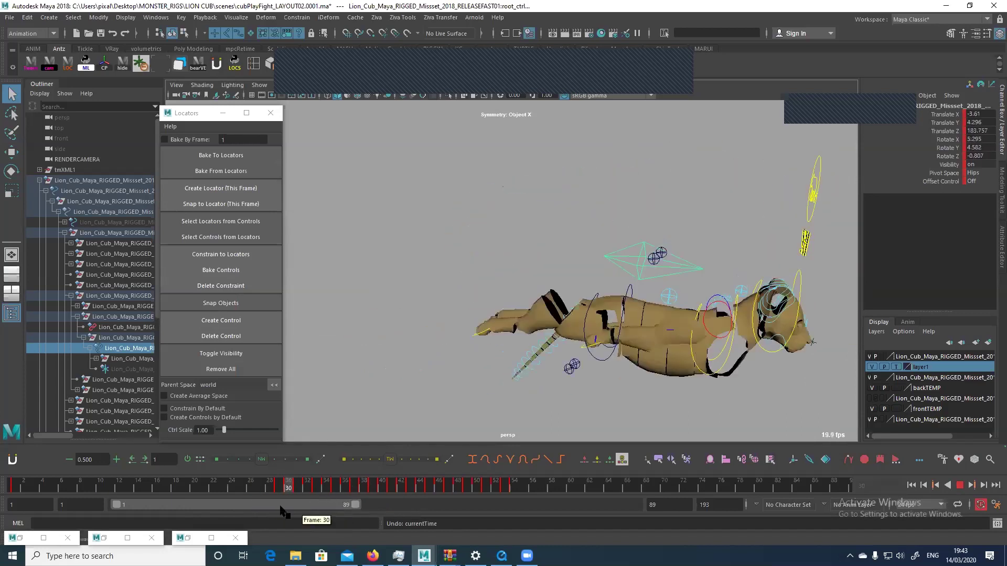
key(alt+v)
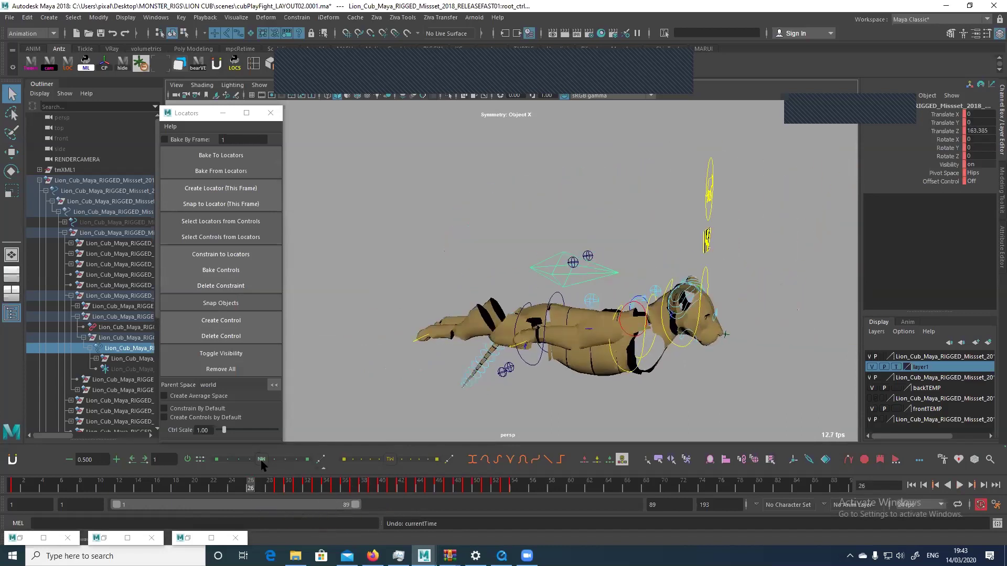
drag(227, 489, 252, 492)
click(272, 485)
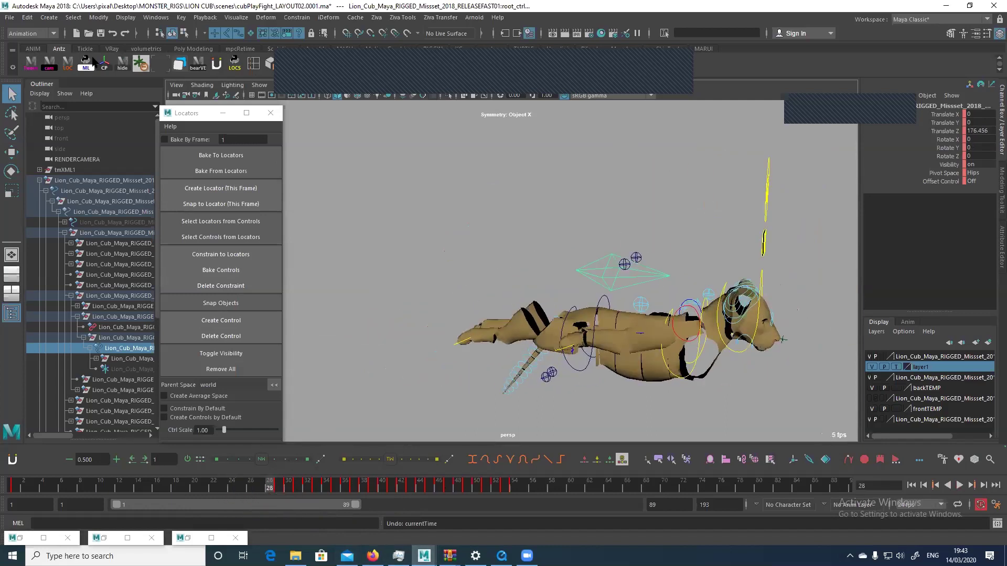
click(16, 18)
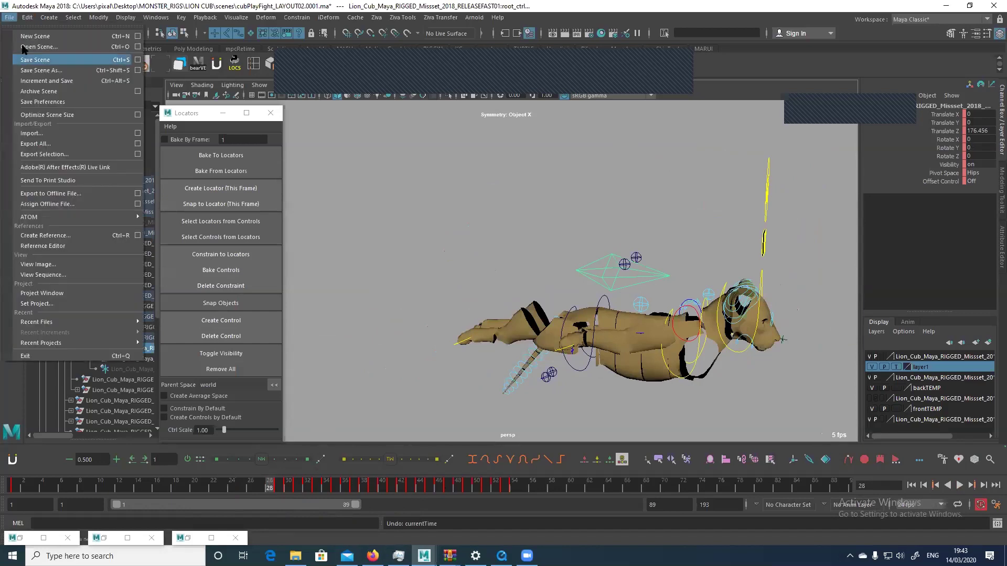
mouse_move(131, 322)
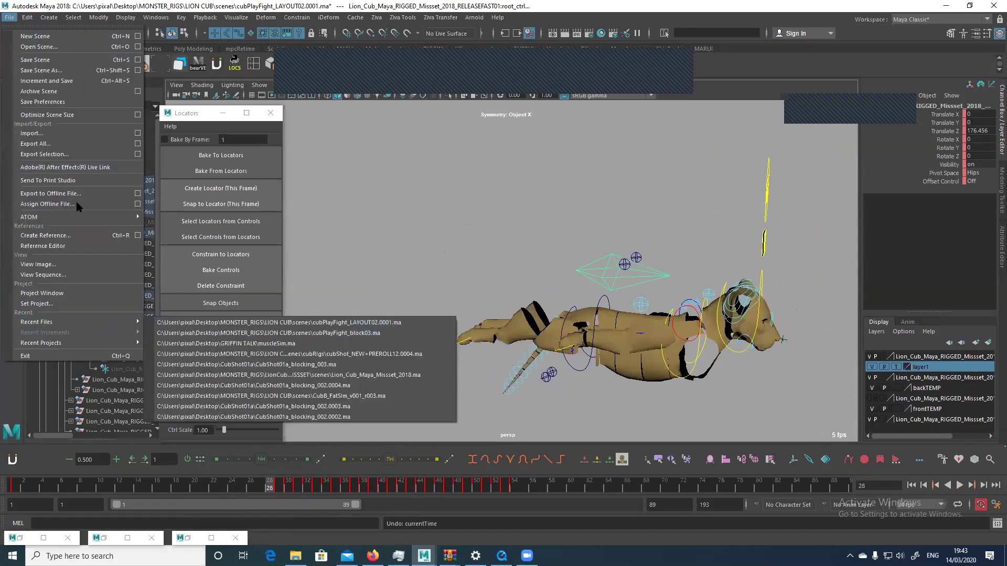
click(77, 47)
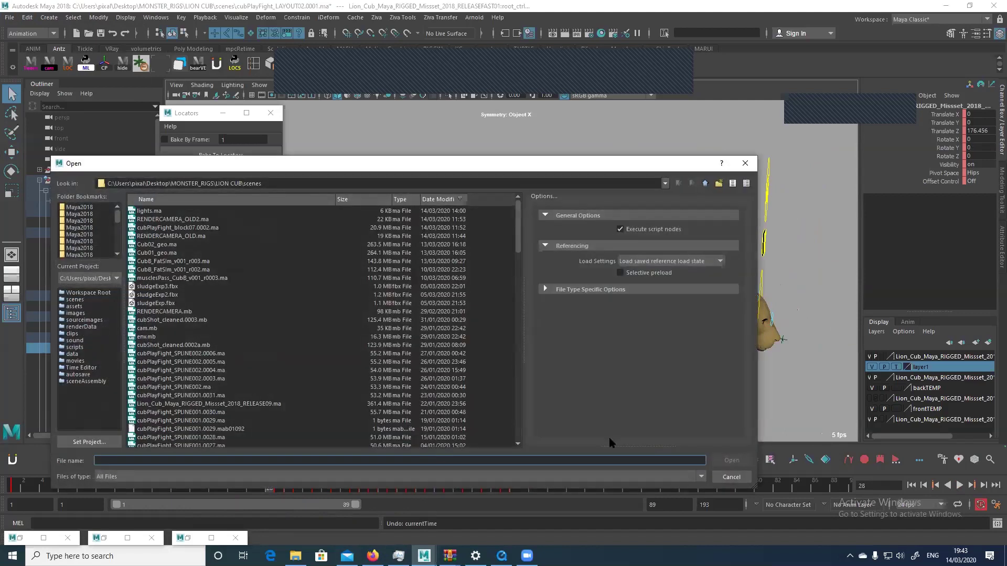
click(736, 476)
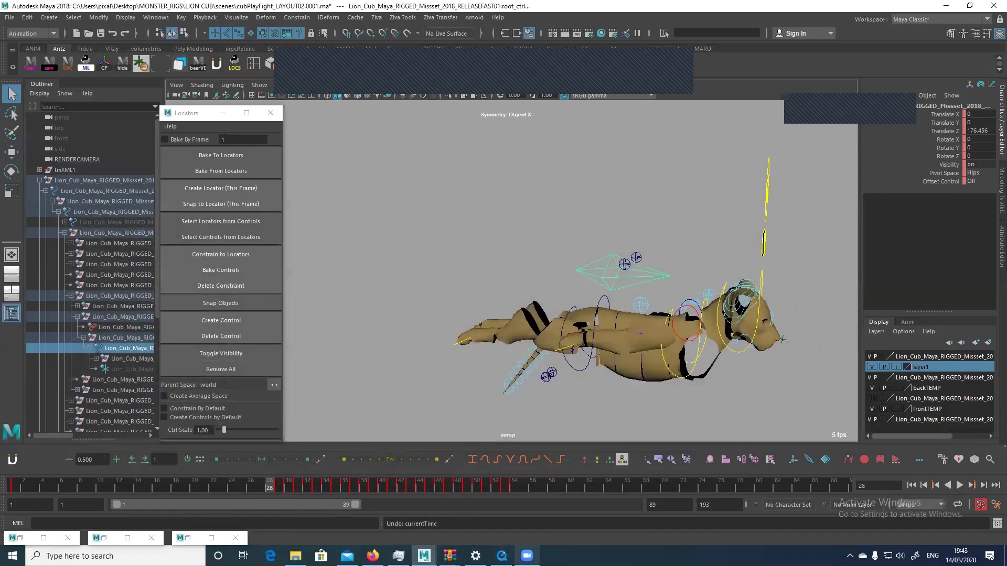